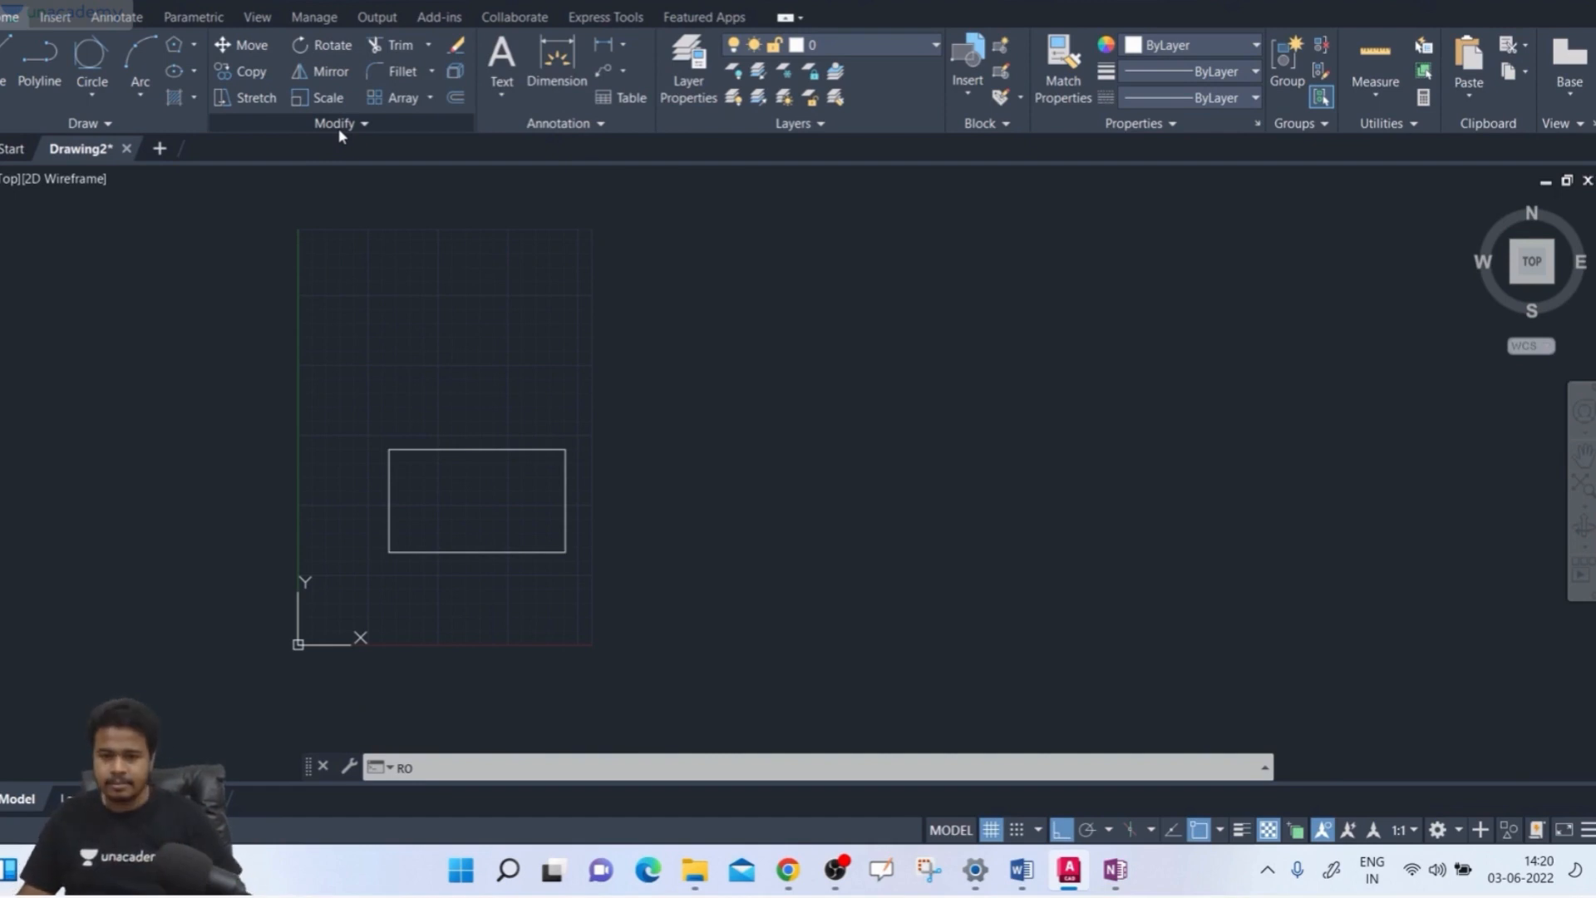
Try rotating the rectangle 30 degrees about its lower-left corner with Ortho off, and undo the rotation
{"action": "key", "text": "Return"}
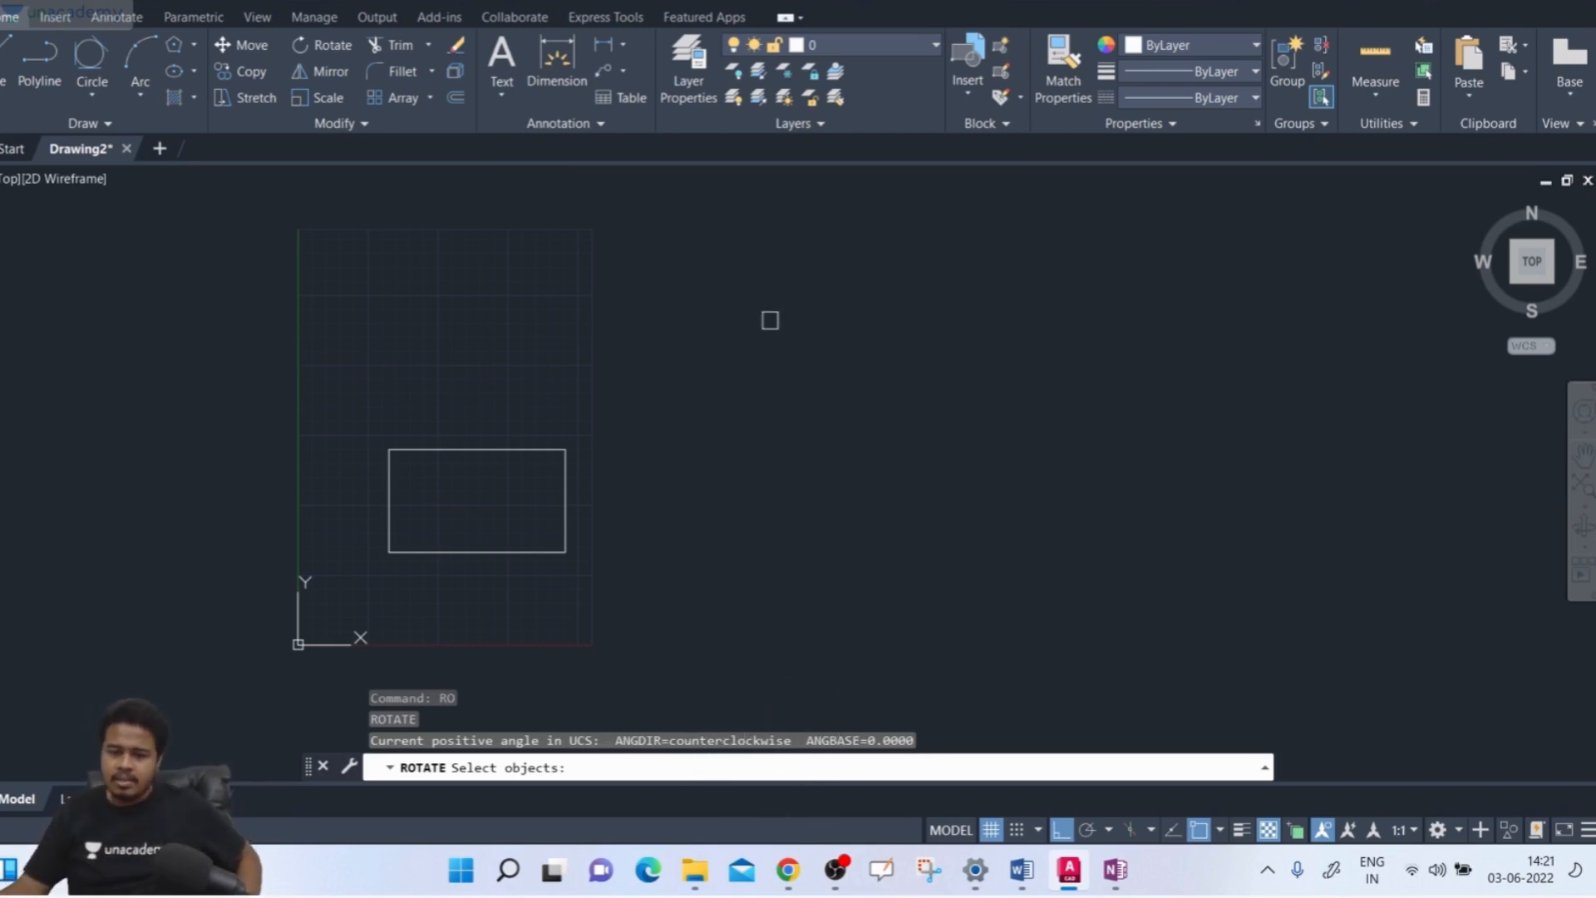
{"action": "left_click", "coordinate": [535, 447]}
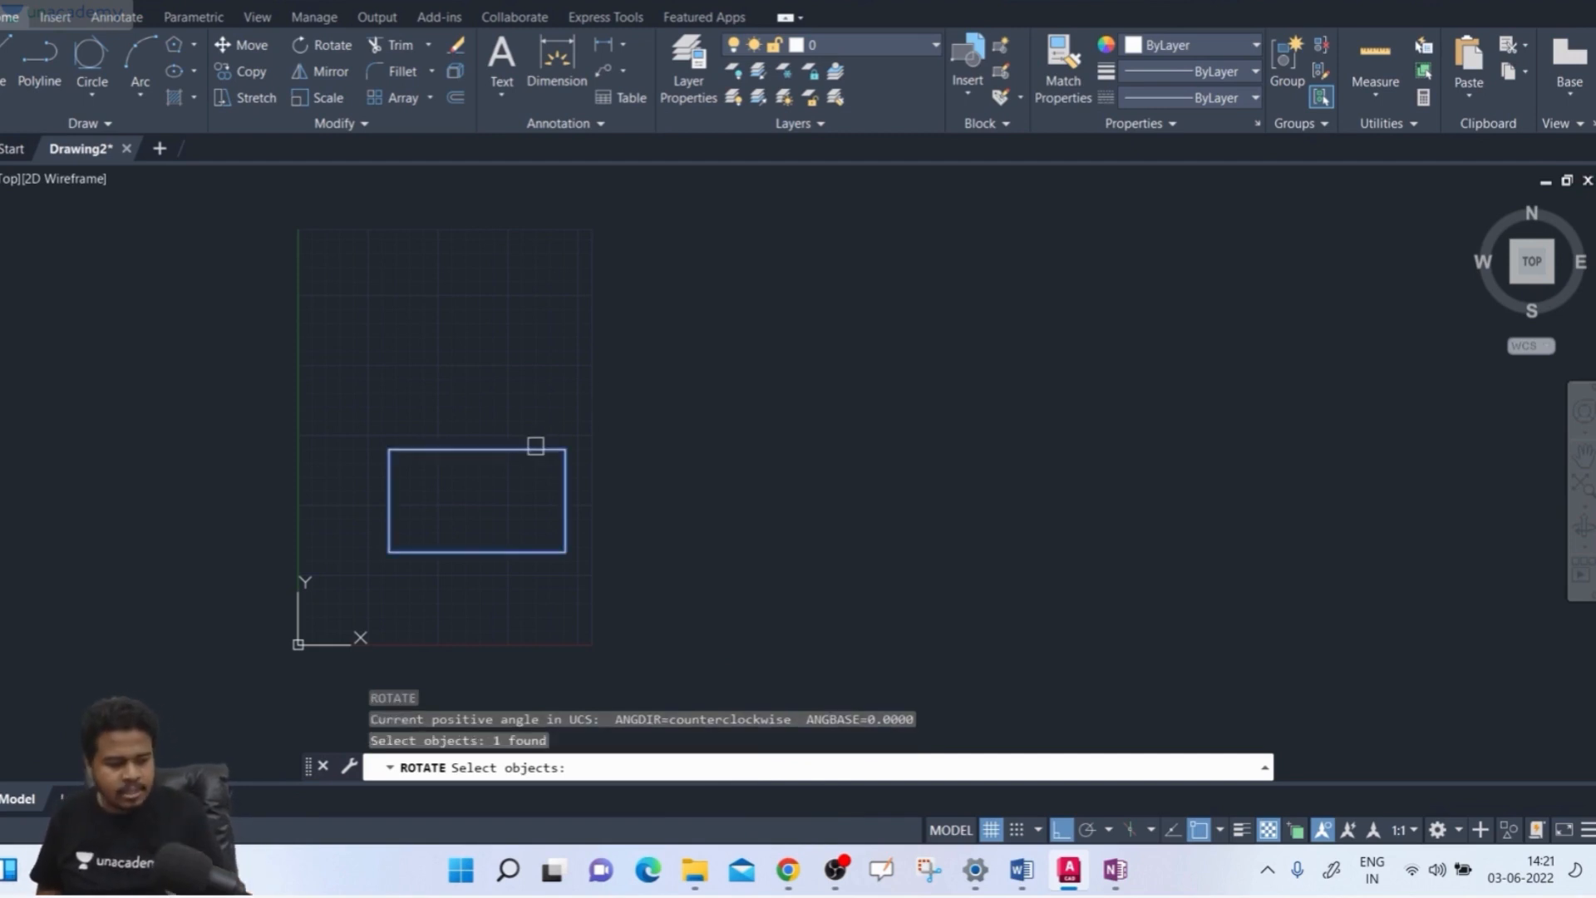
{"action": "key", "text": "Return"}
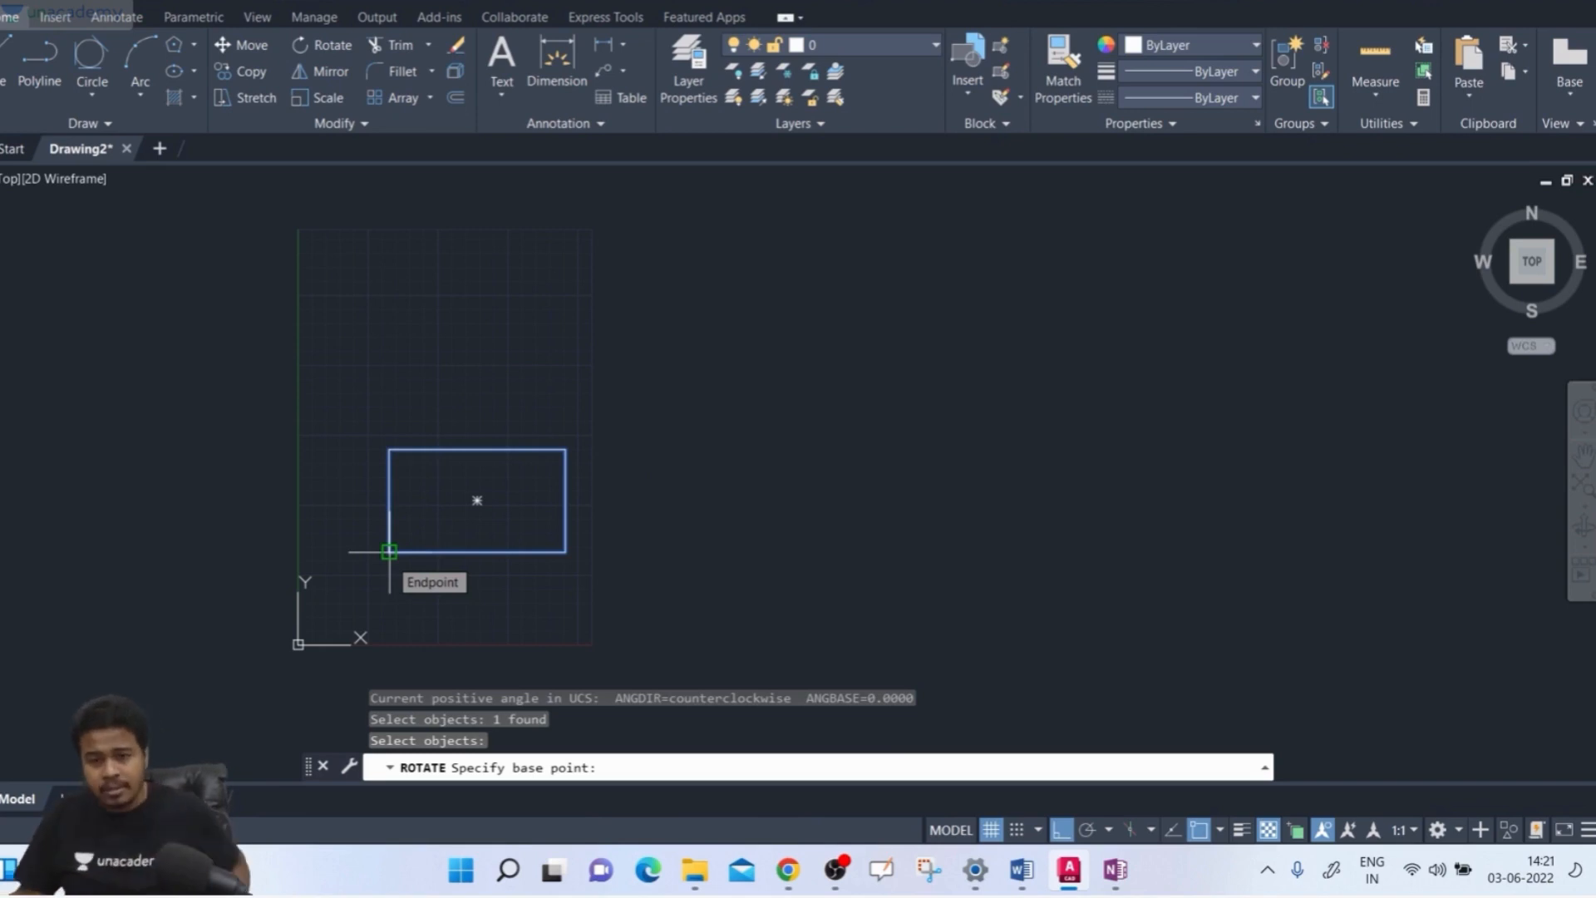
{"action": "key", "text": "ctrl"}
{"action": "key", "text": "ctrl"}
{"action": "key", "text": "ctrl"}
{"action": "key", "text": "ctrl"}
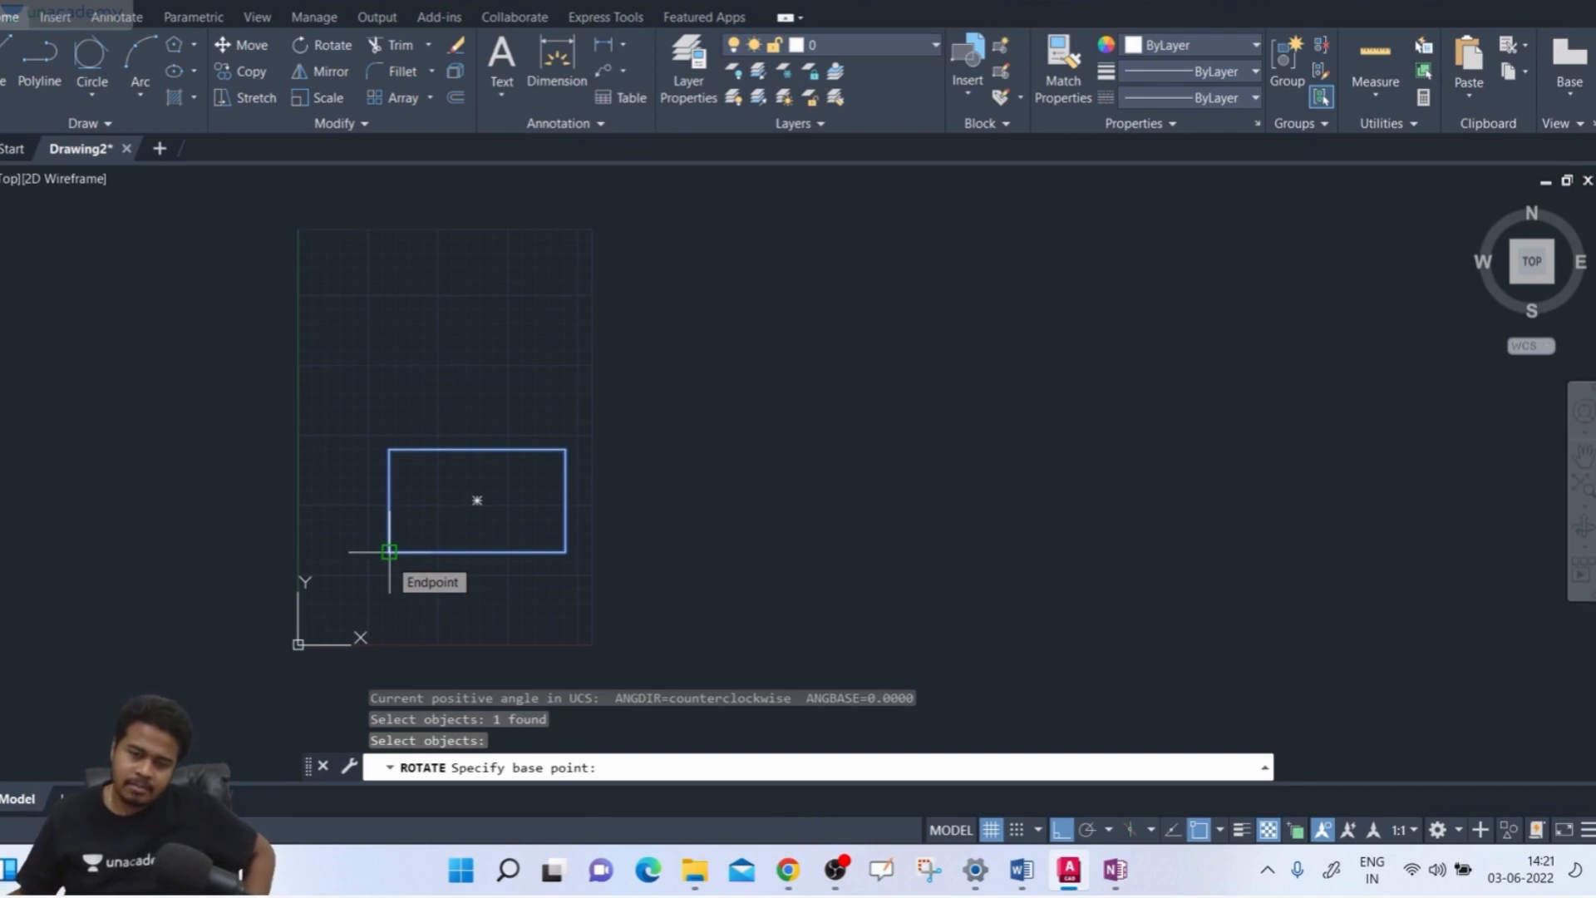
{"action": "key", "text": "ctrl"}
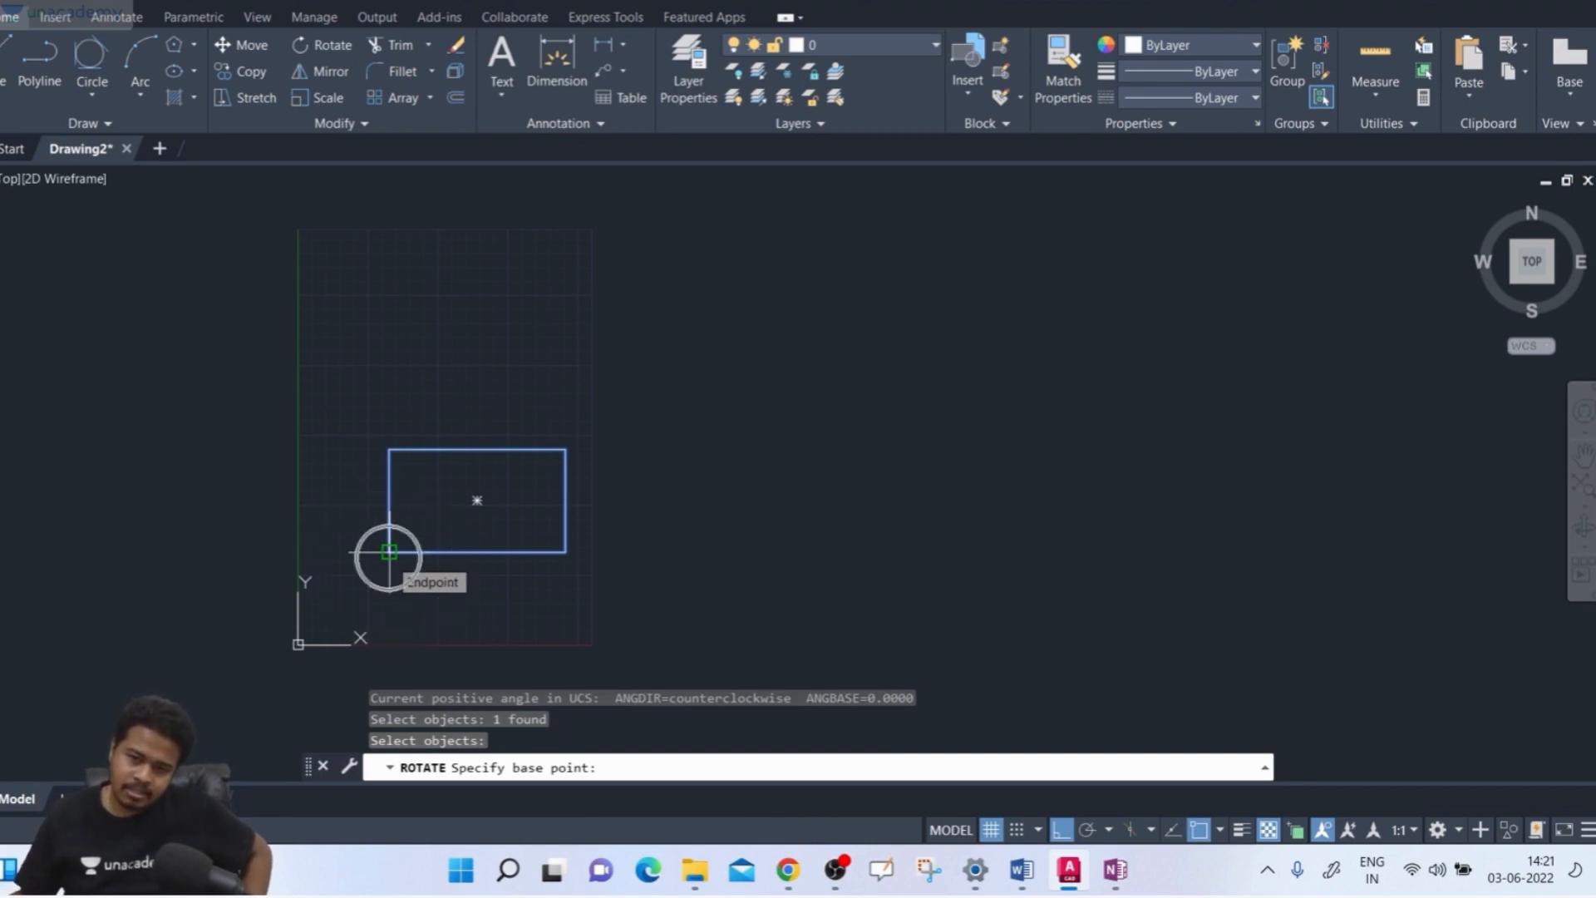
{"action": "left_click", "coordinate": [389, 551]}
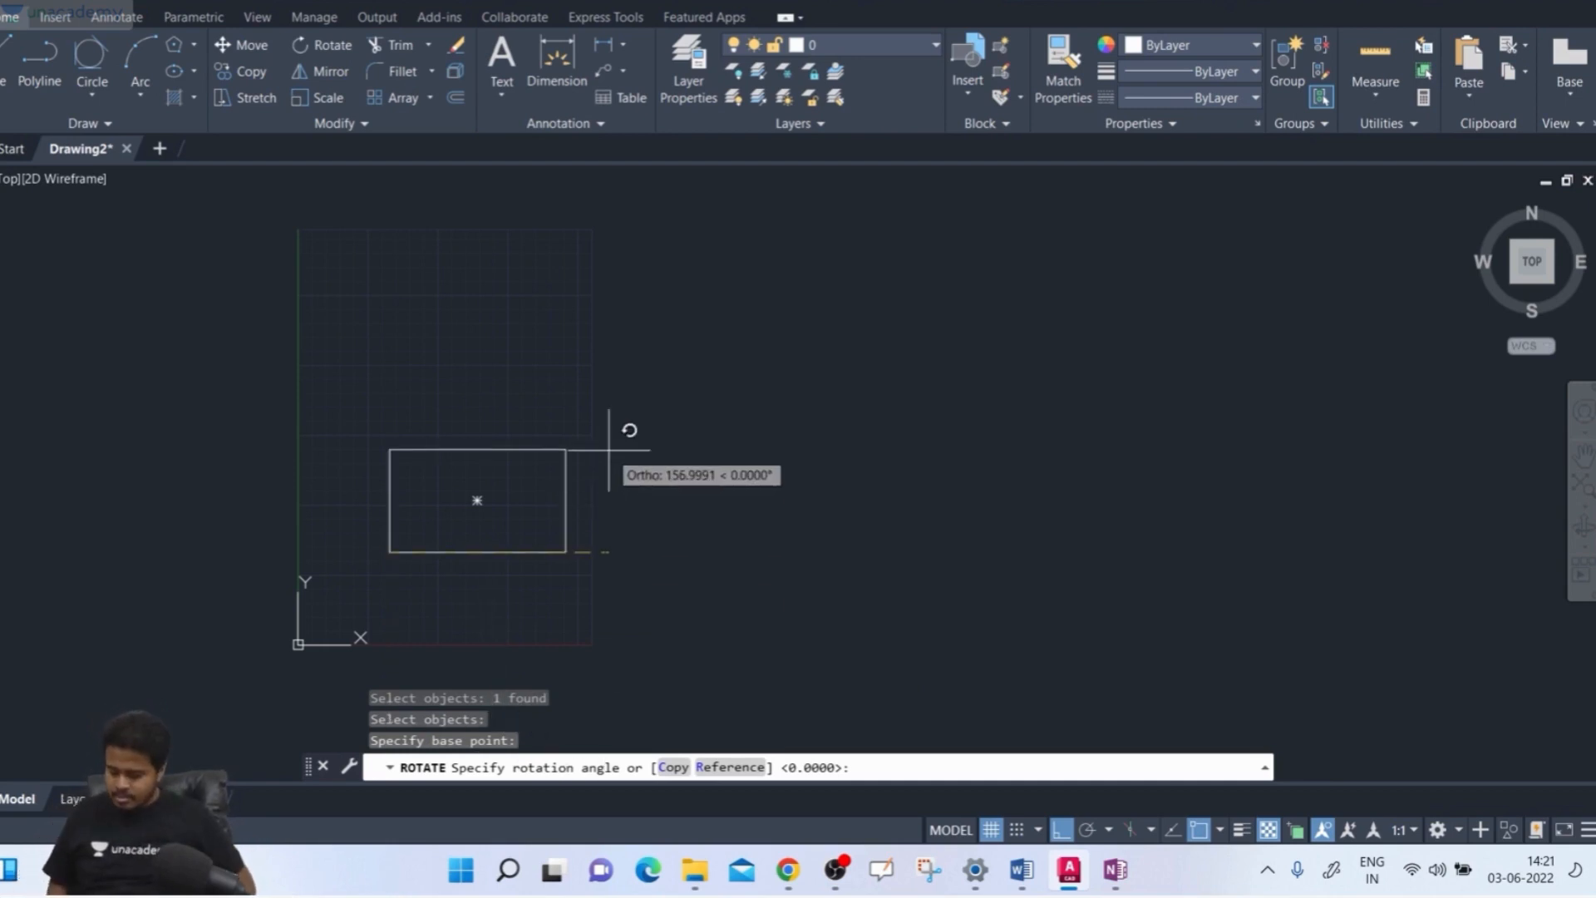
{"action": "type", "text": "30"}
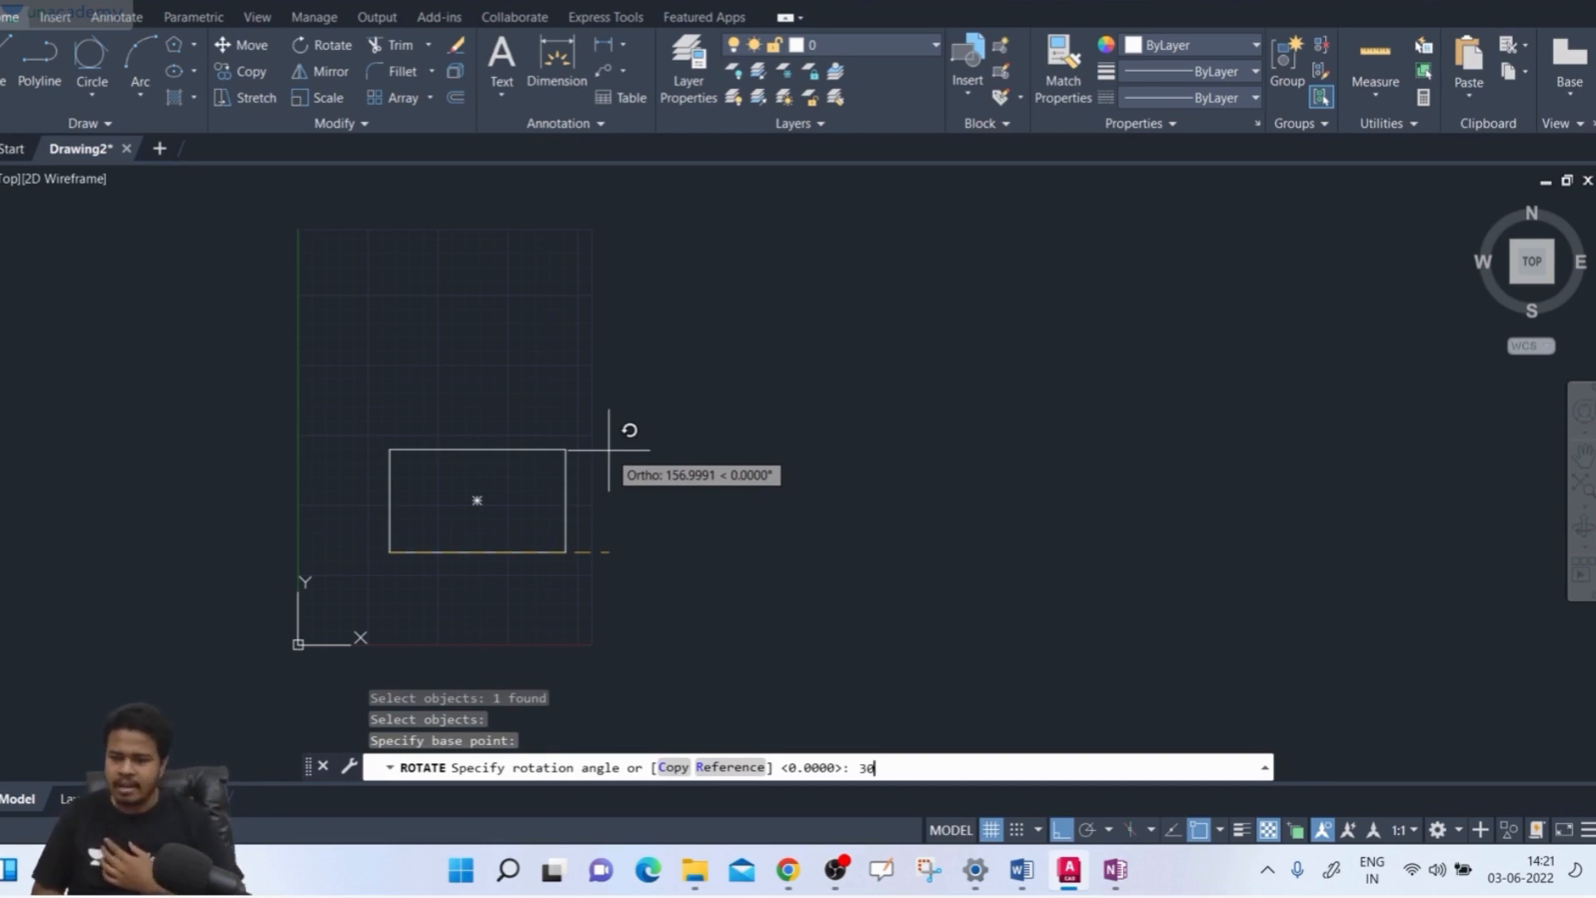
{"action": "left_click", "coordinate": [1069, 834]}
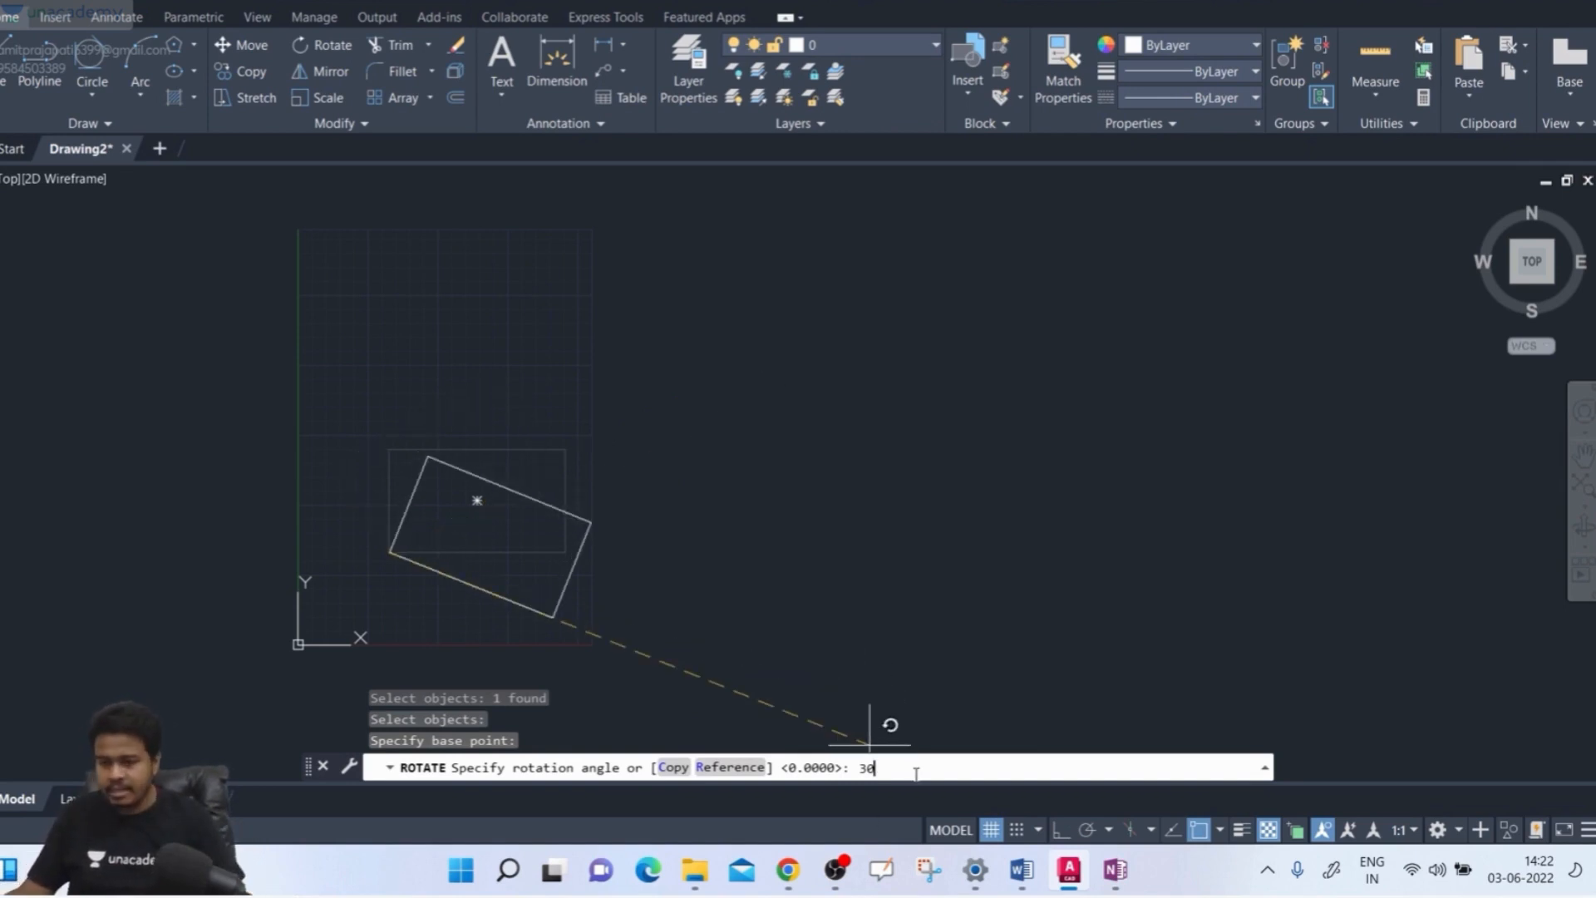
{"action": "key", "text": "Return"}
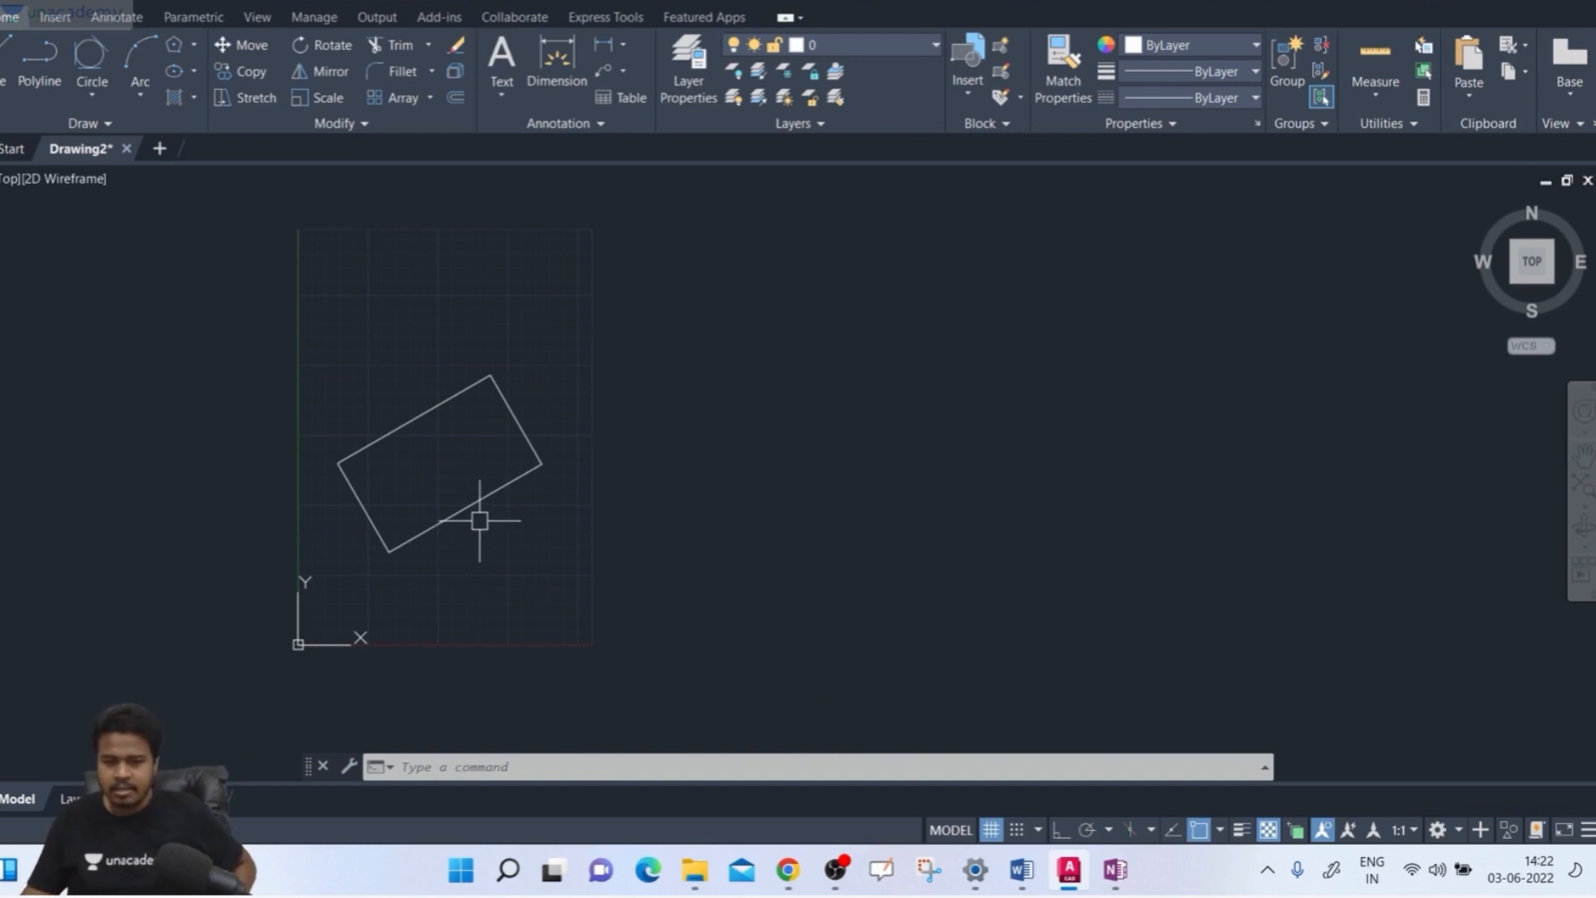
{"action": "key", "text": "ctrl+z"}
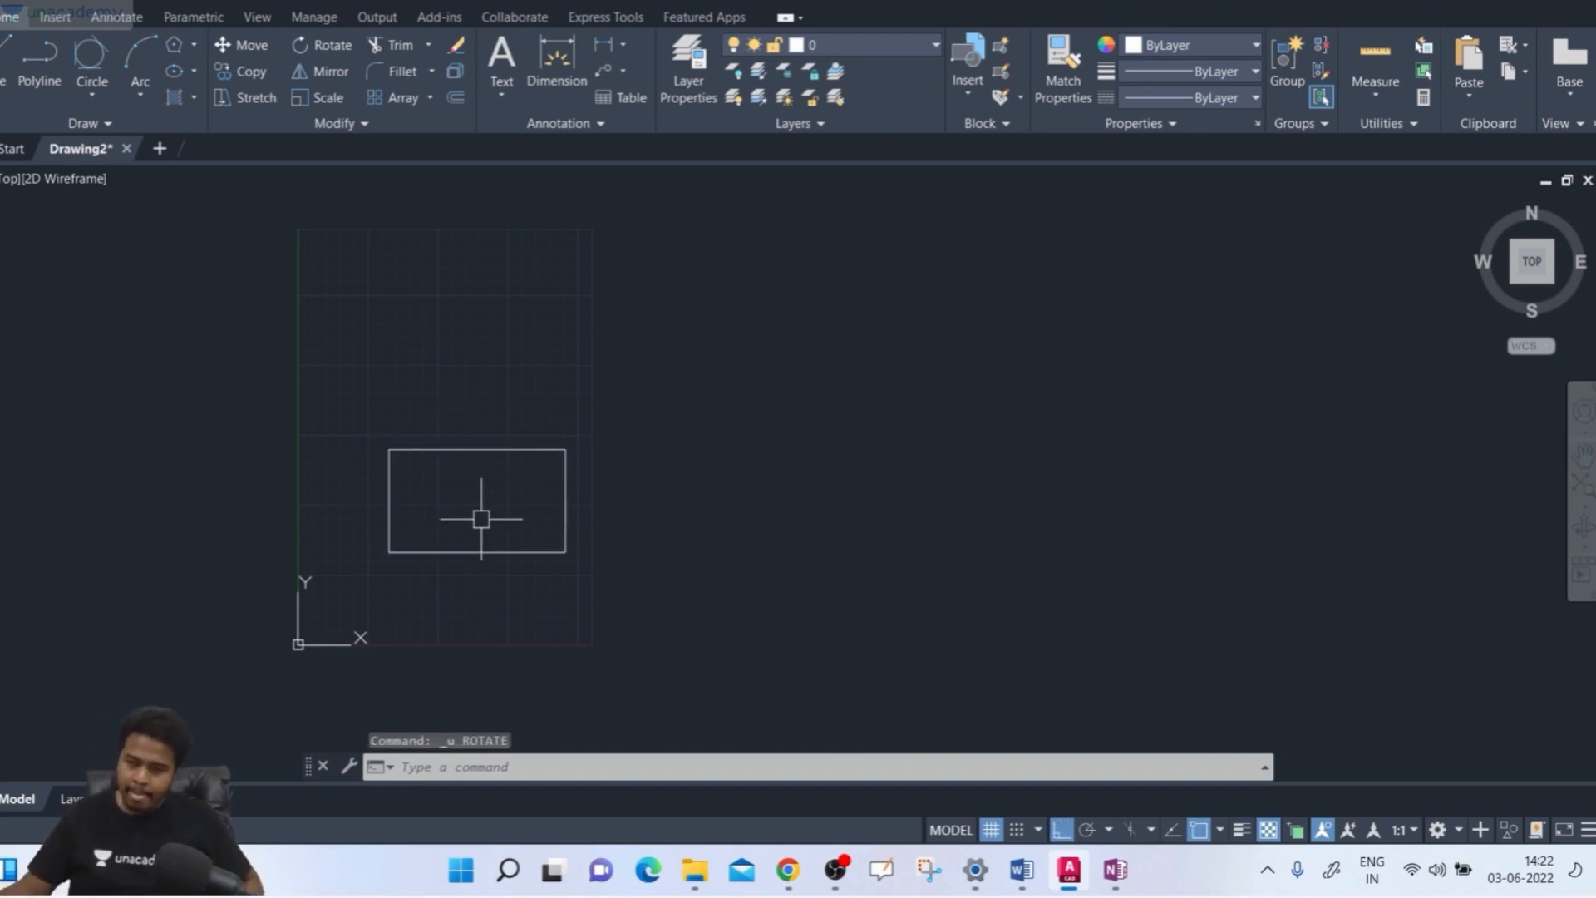
Copy the rectangle straight up from its lower-left corner, leaving a gap between the original and the copy
{"action": "type", "text": "co"}
{"action": "key", "text": "Return"}
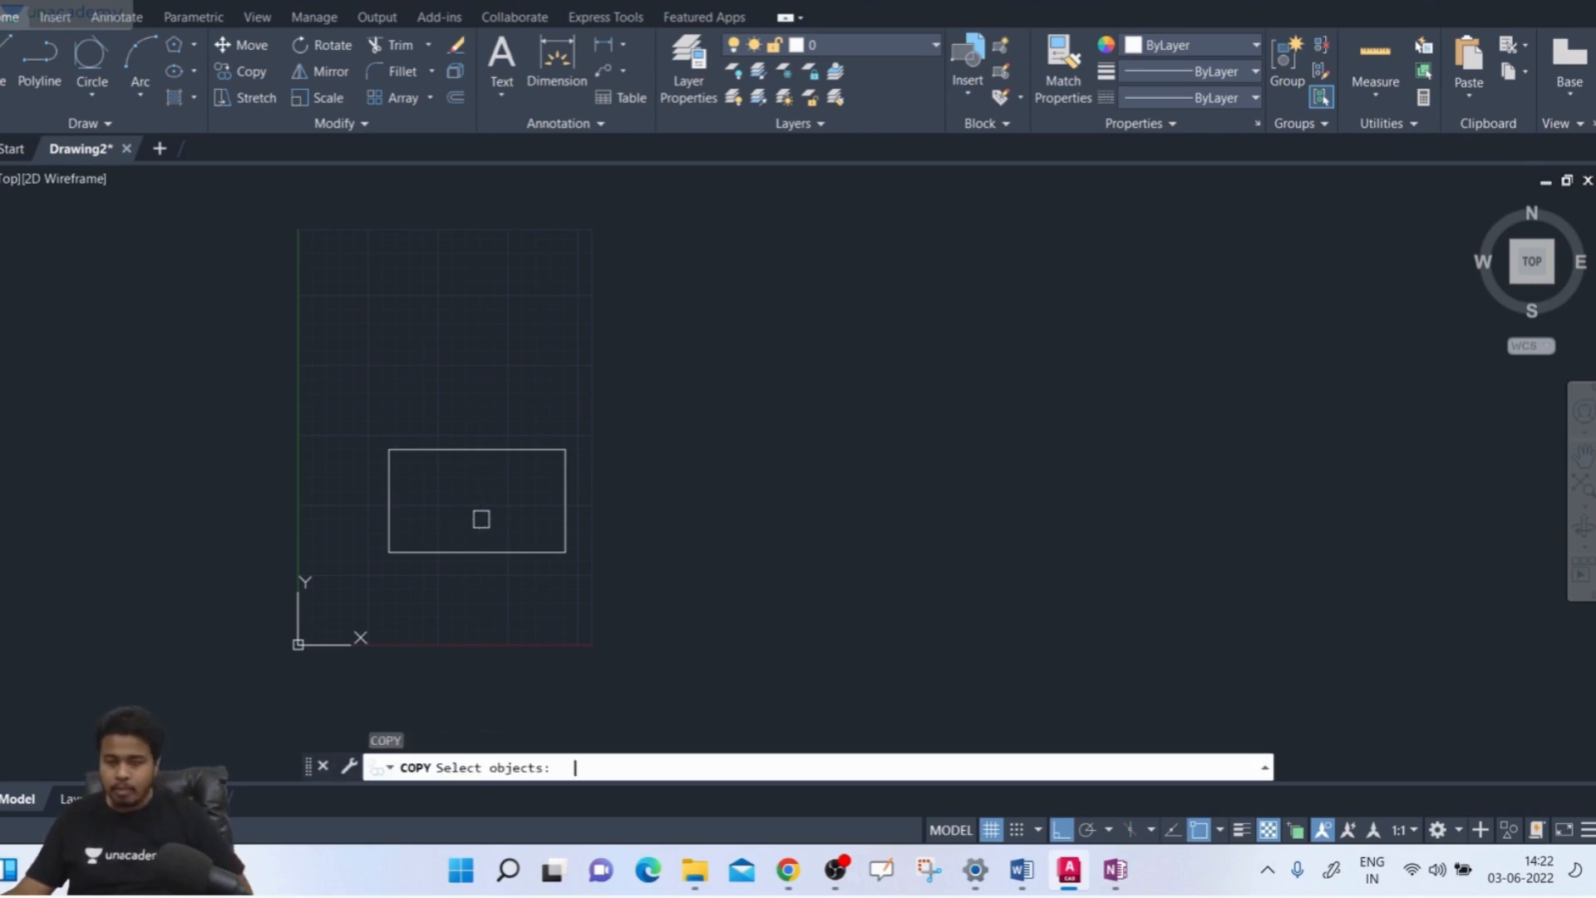
{"action": "left_click", "coordinate": [621, 424]}
{"action": "left_click", "coordinate": [516, 532]}
{"action": "key", "text": "Return"}
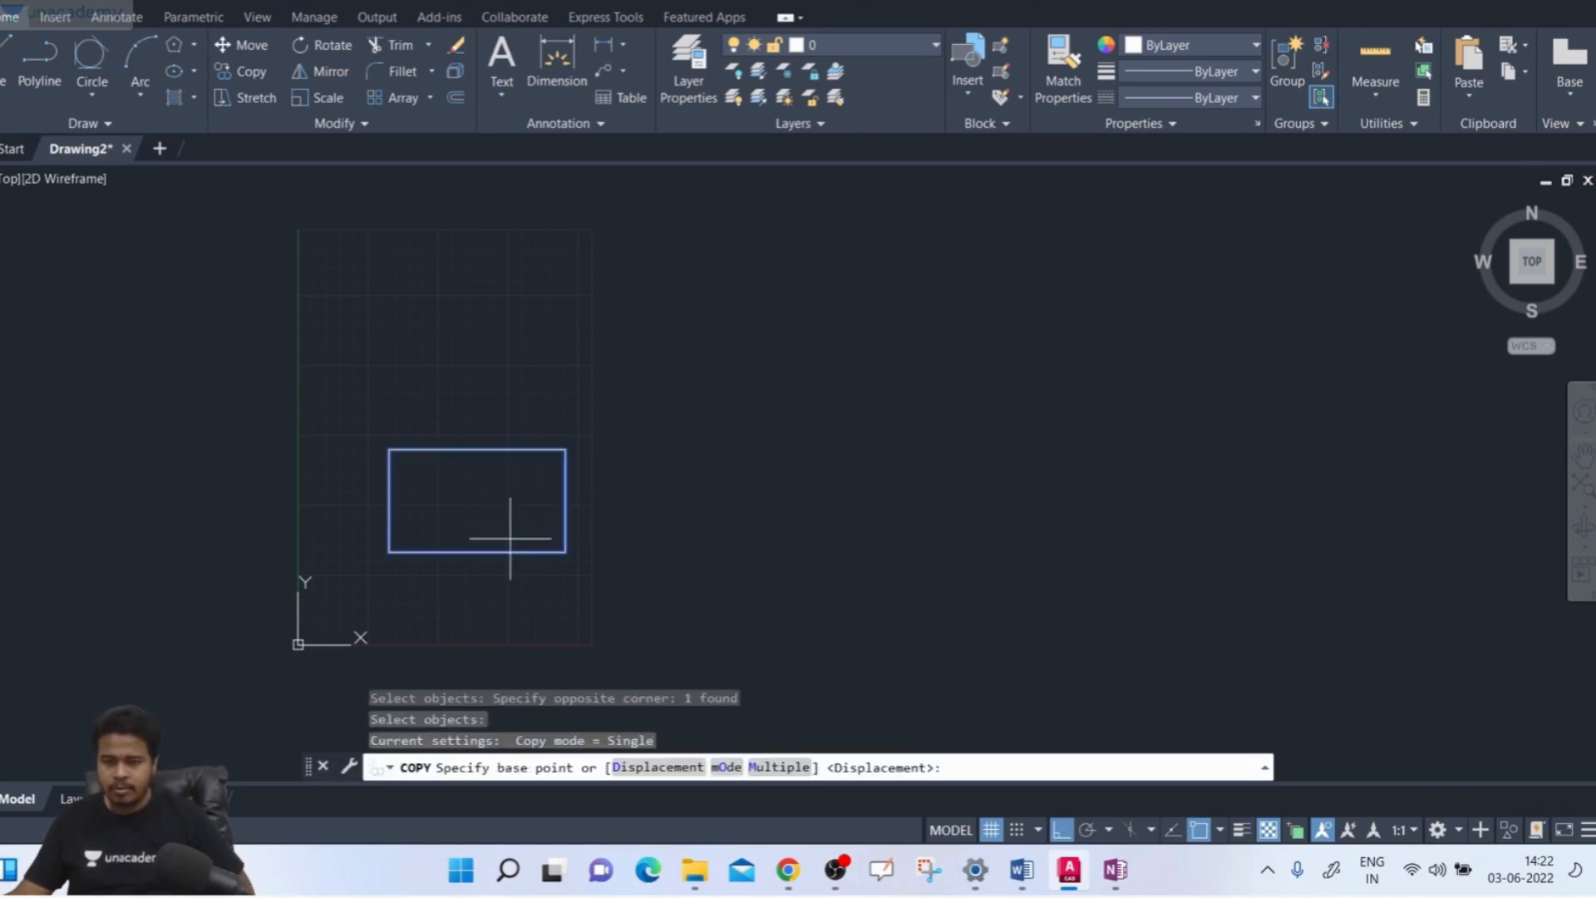
{"action": "left_click", "coordinate": [388, 552]}
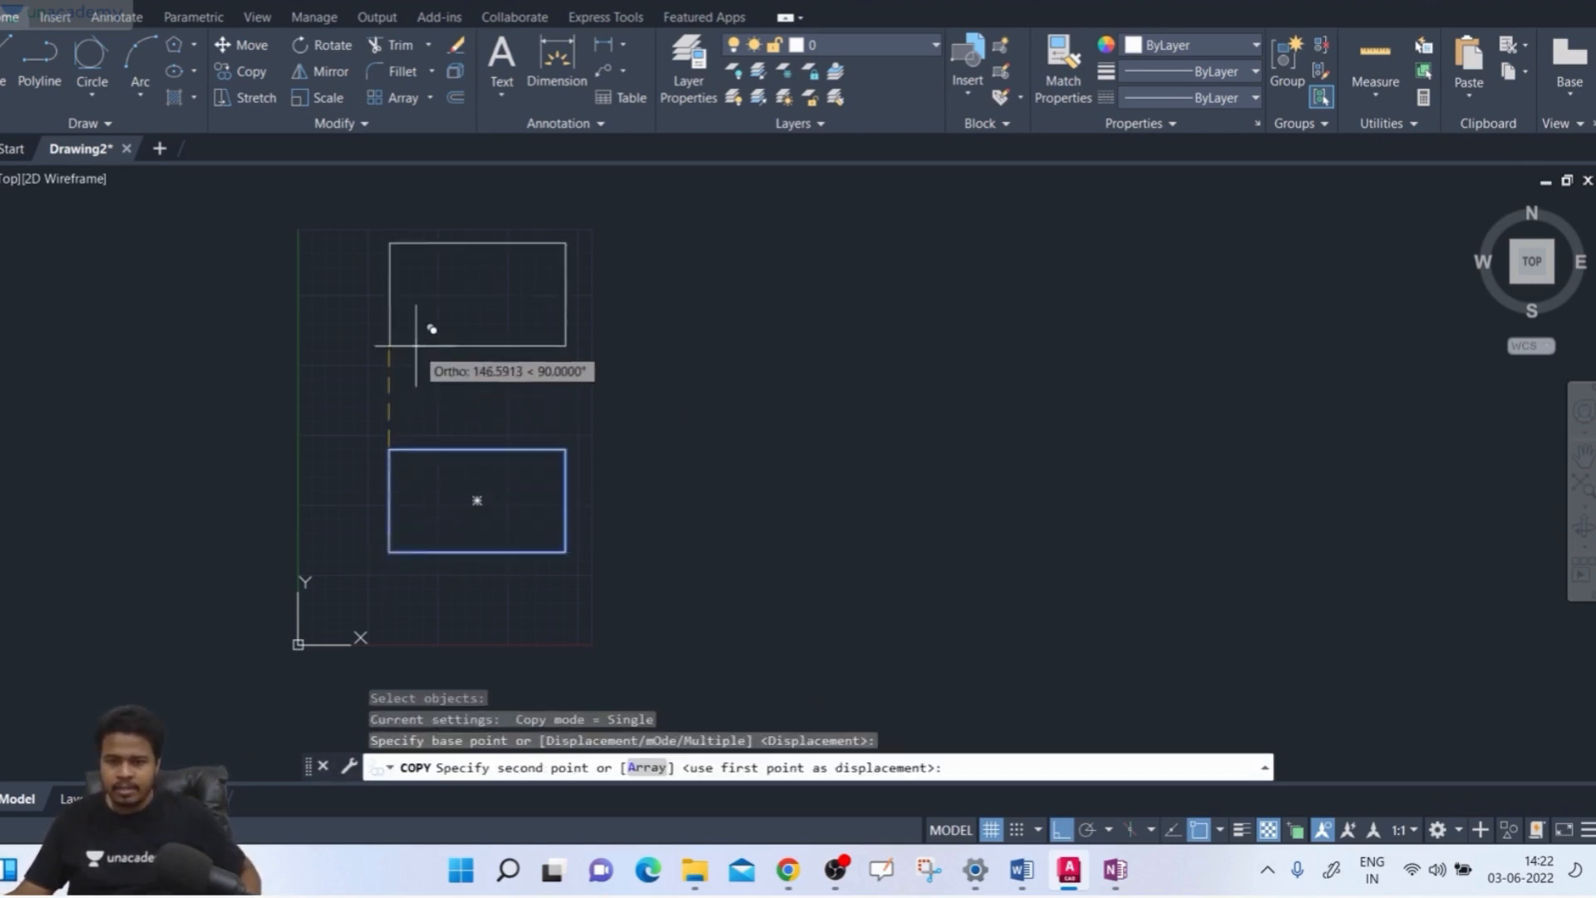
{"action": "left_click", "coordinate": [403, 363]}
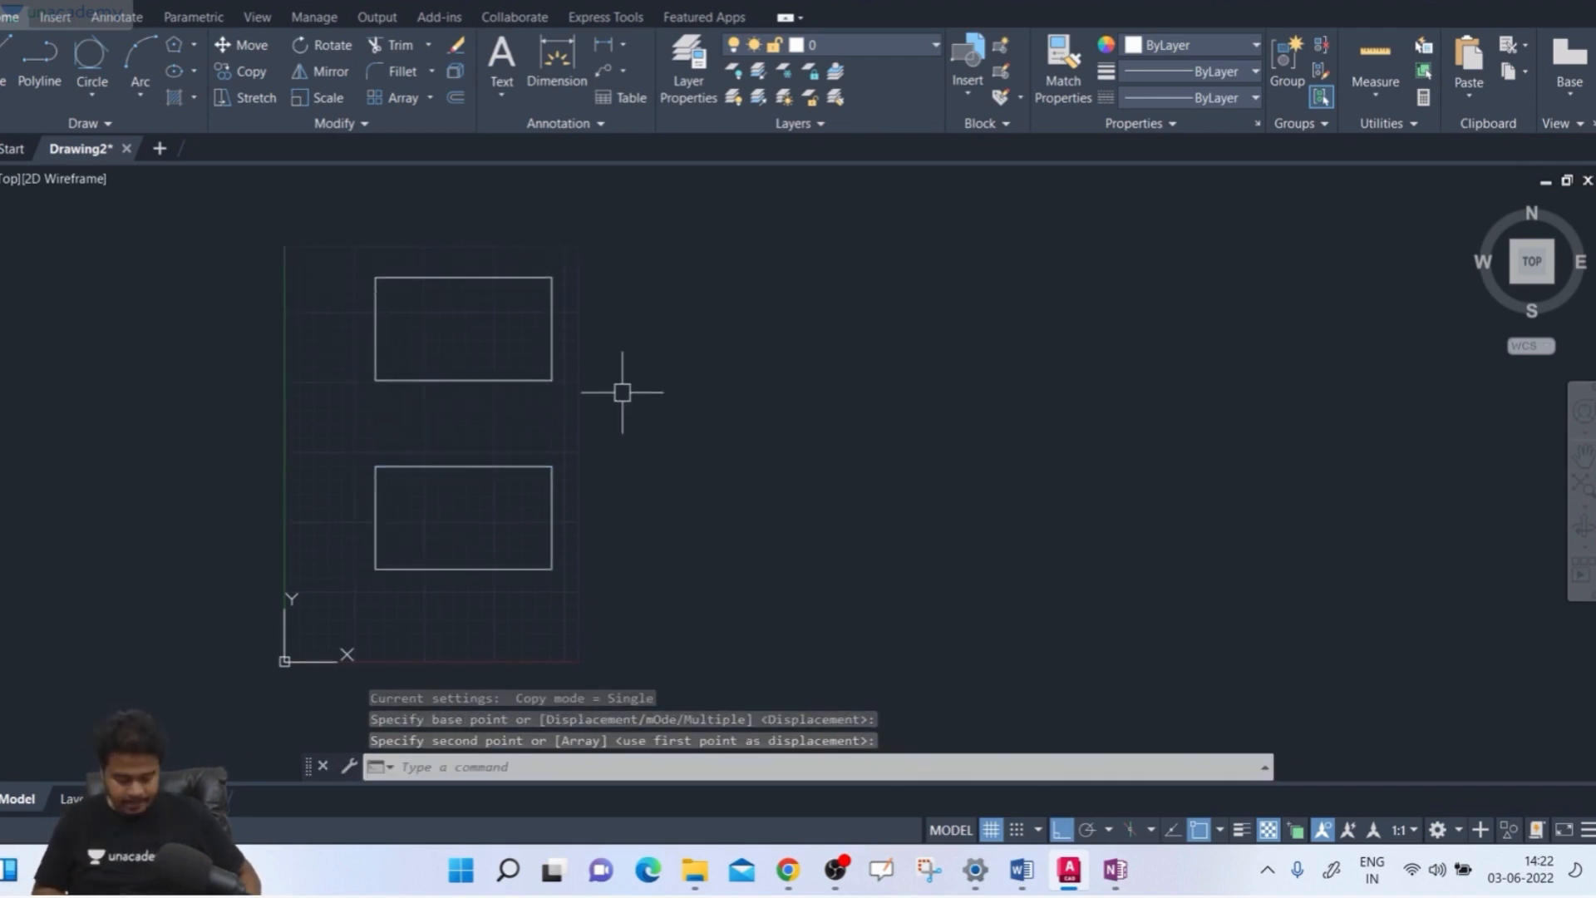
Rotate the lower rectangle 30 degrees about its geometric center with Ortho turned off
{"action": "type", "text": "RO"}
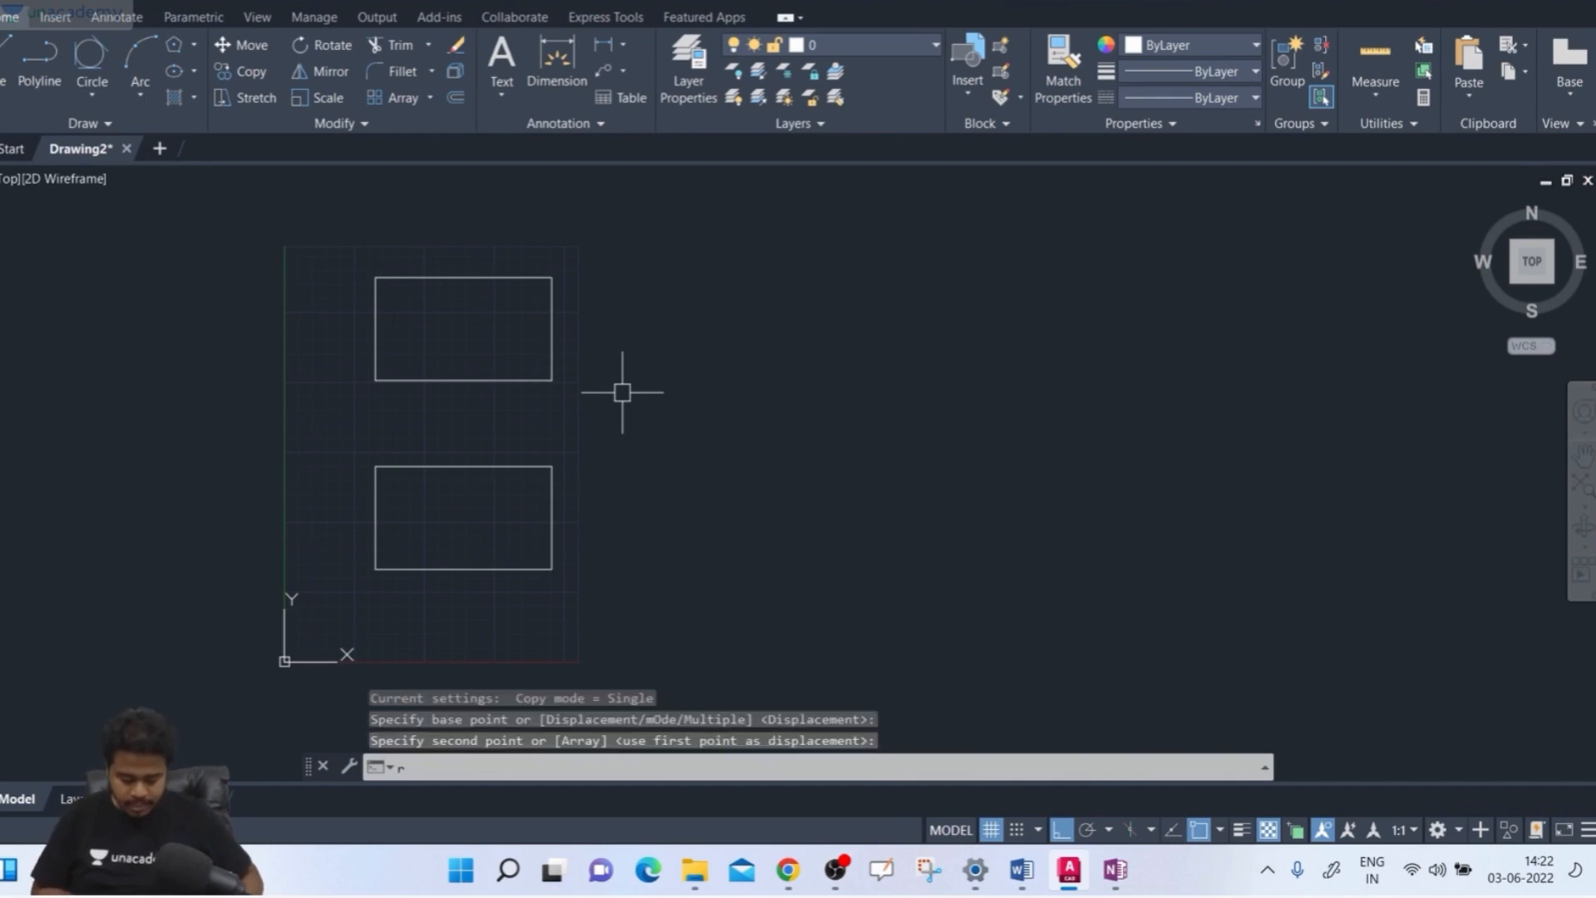
{"action": "key", "text": "Return"}
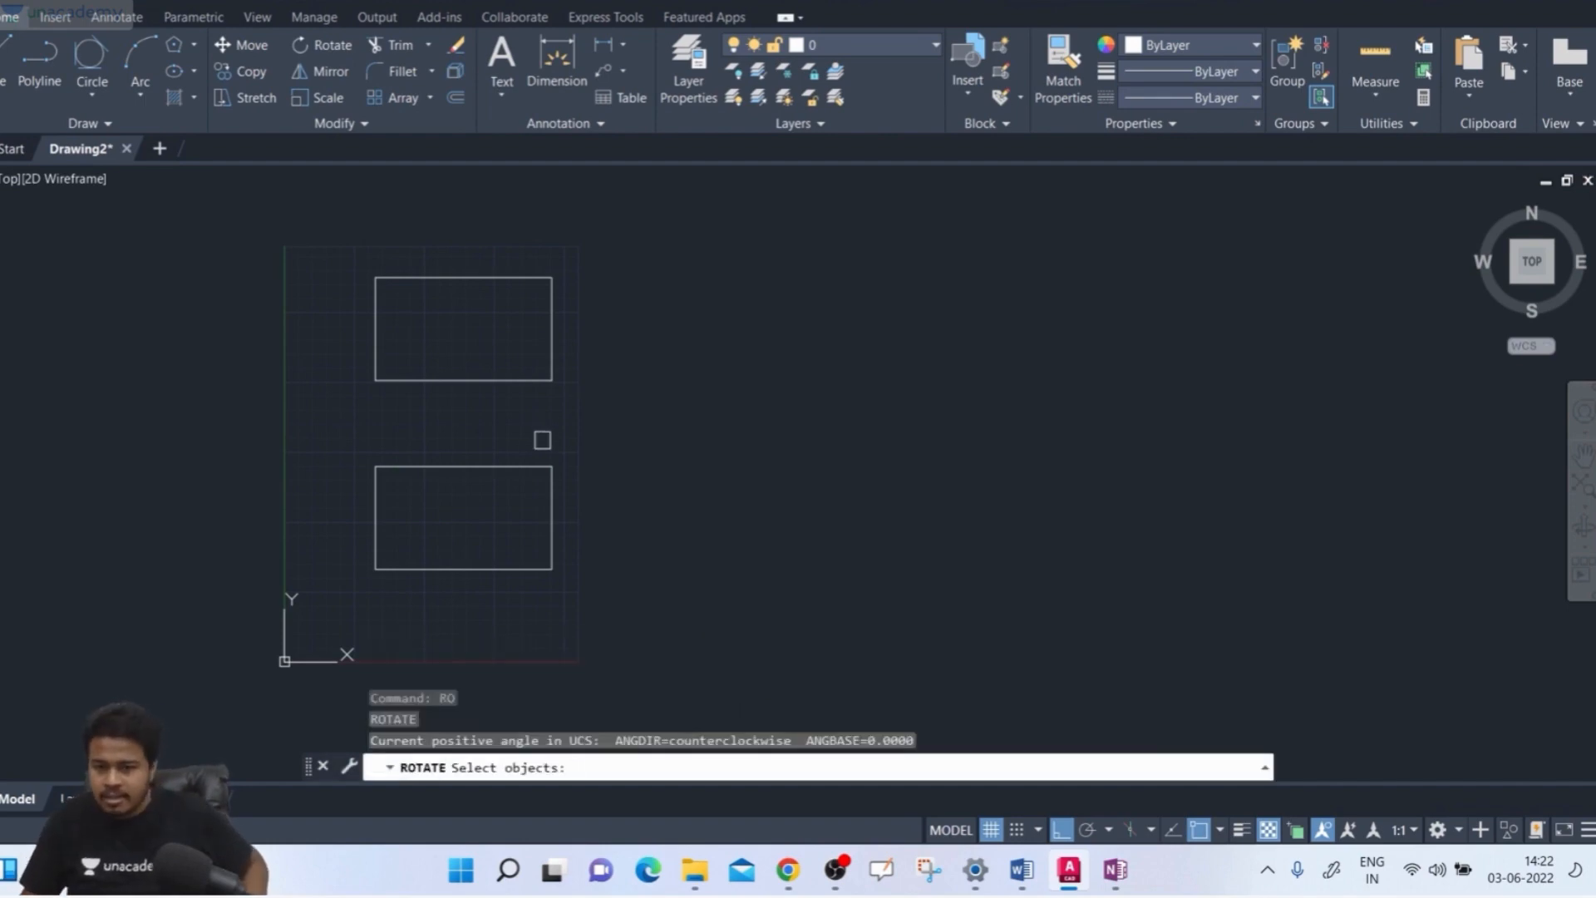
{"action": "left_click", "coordinate": [521, 465]}
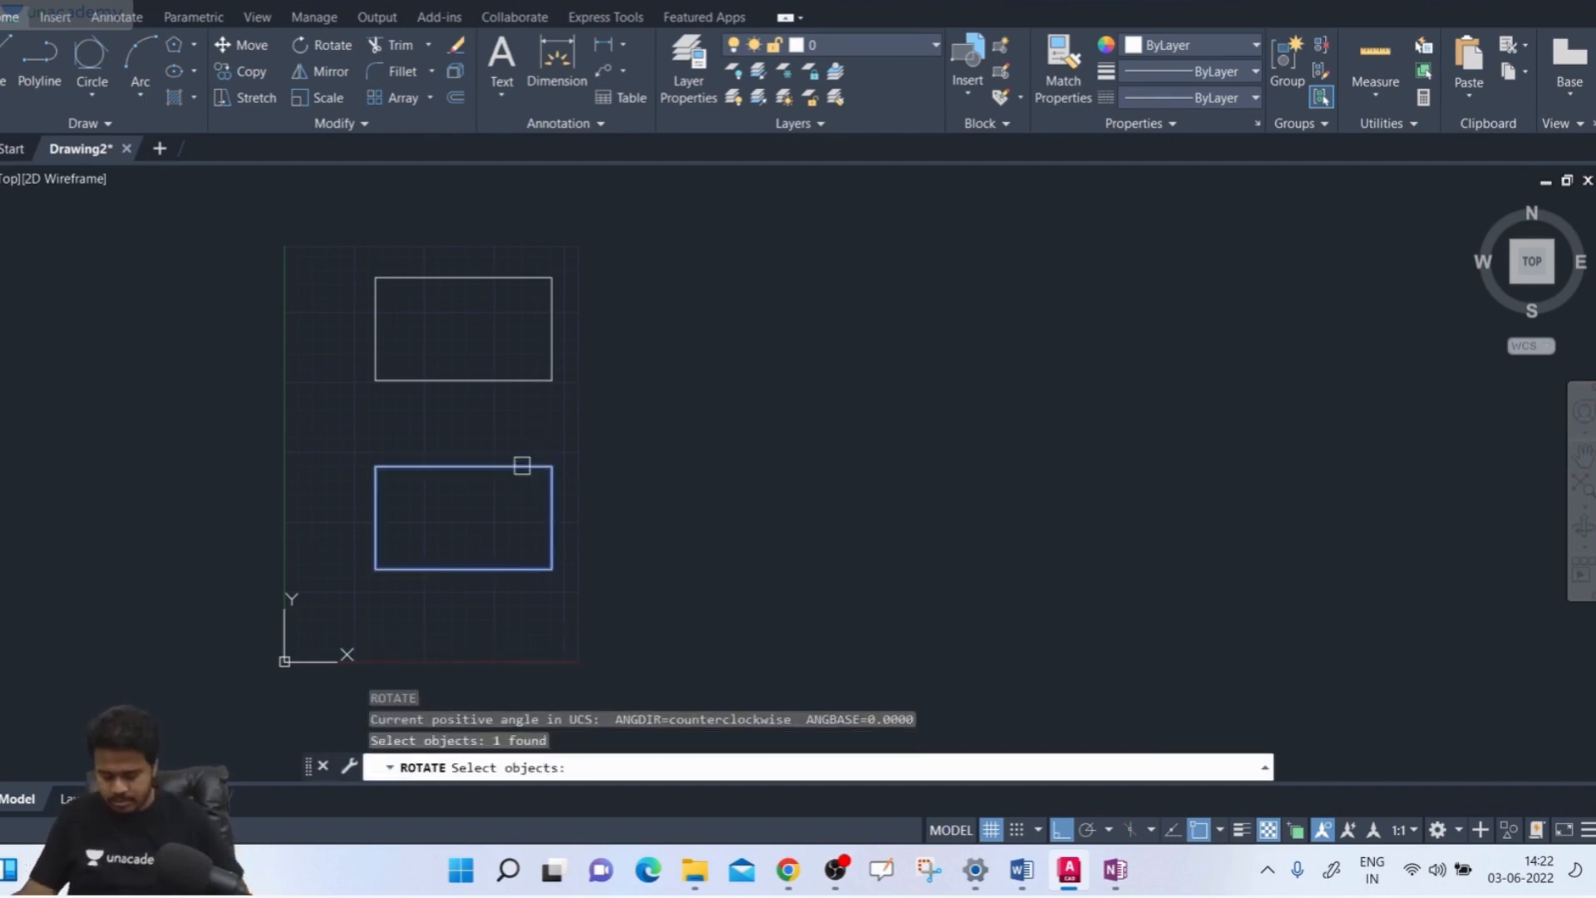
{"action": "key", "text": "Return"}
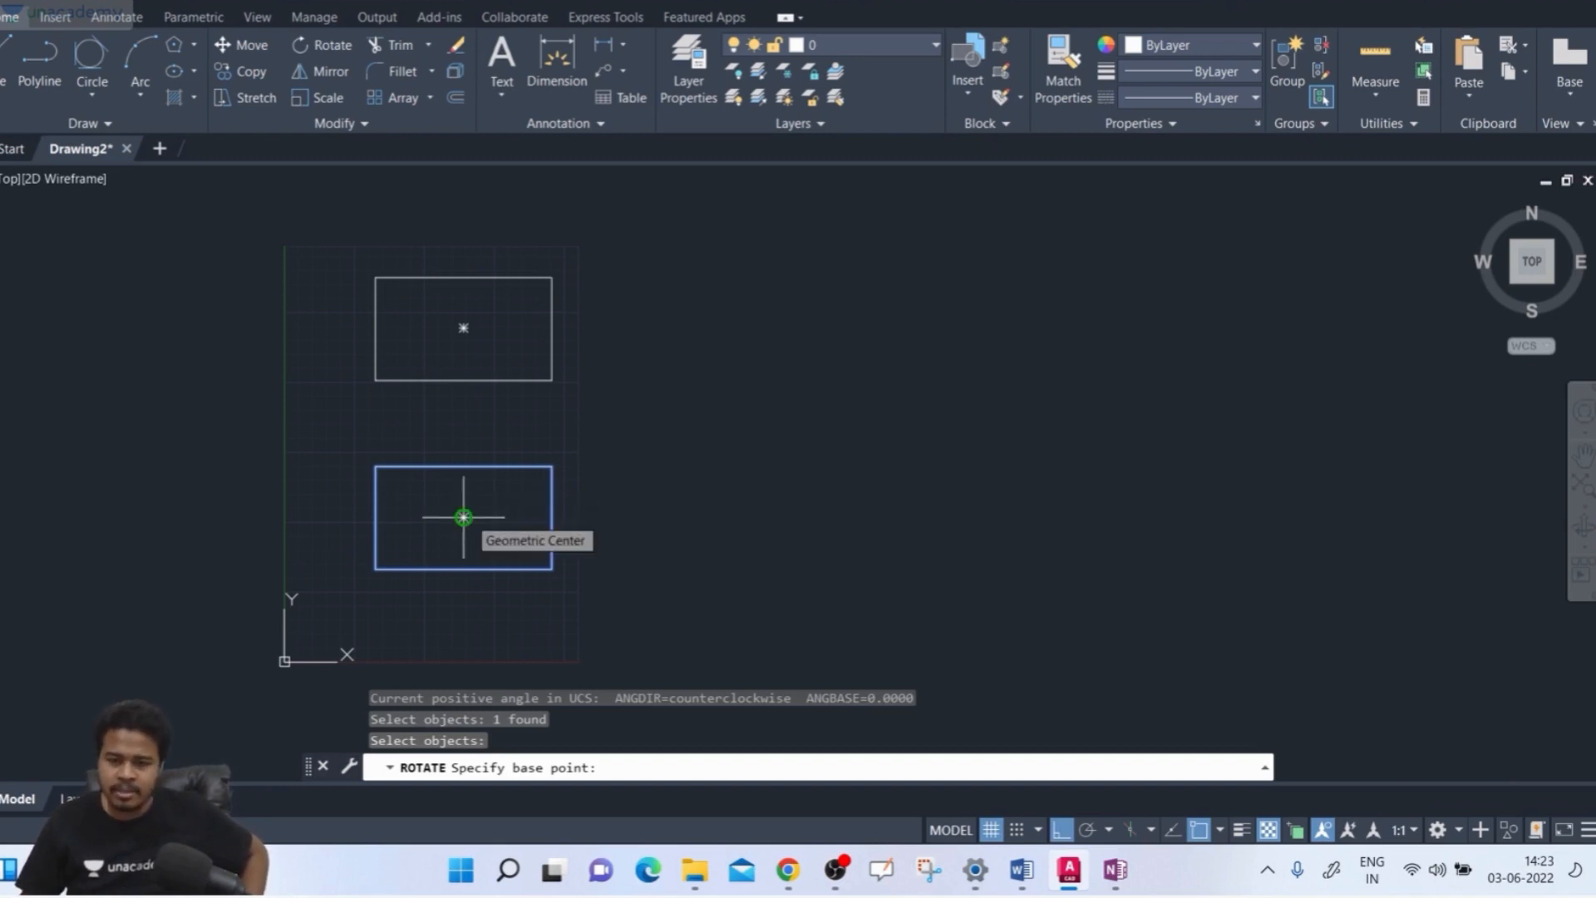
{"action": "left_click", "coordinate": [463, 517]}
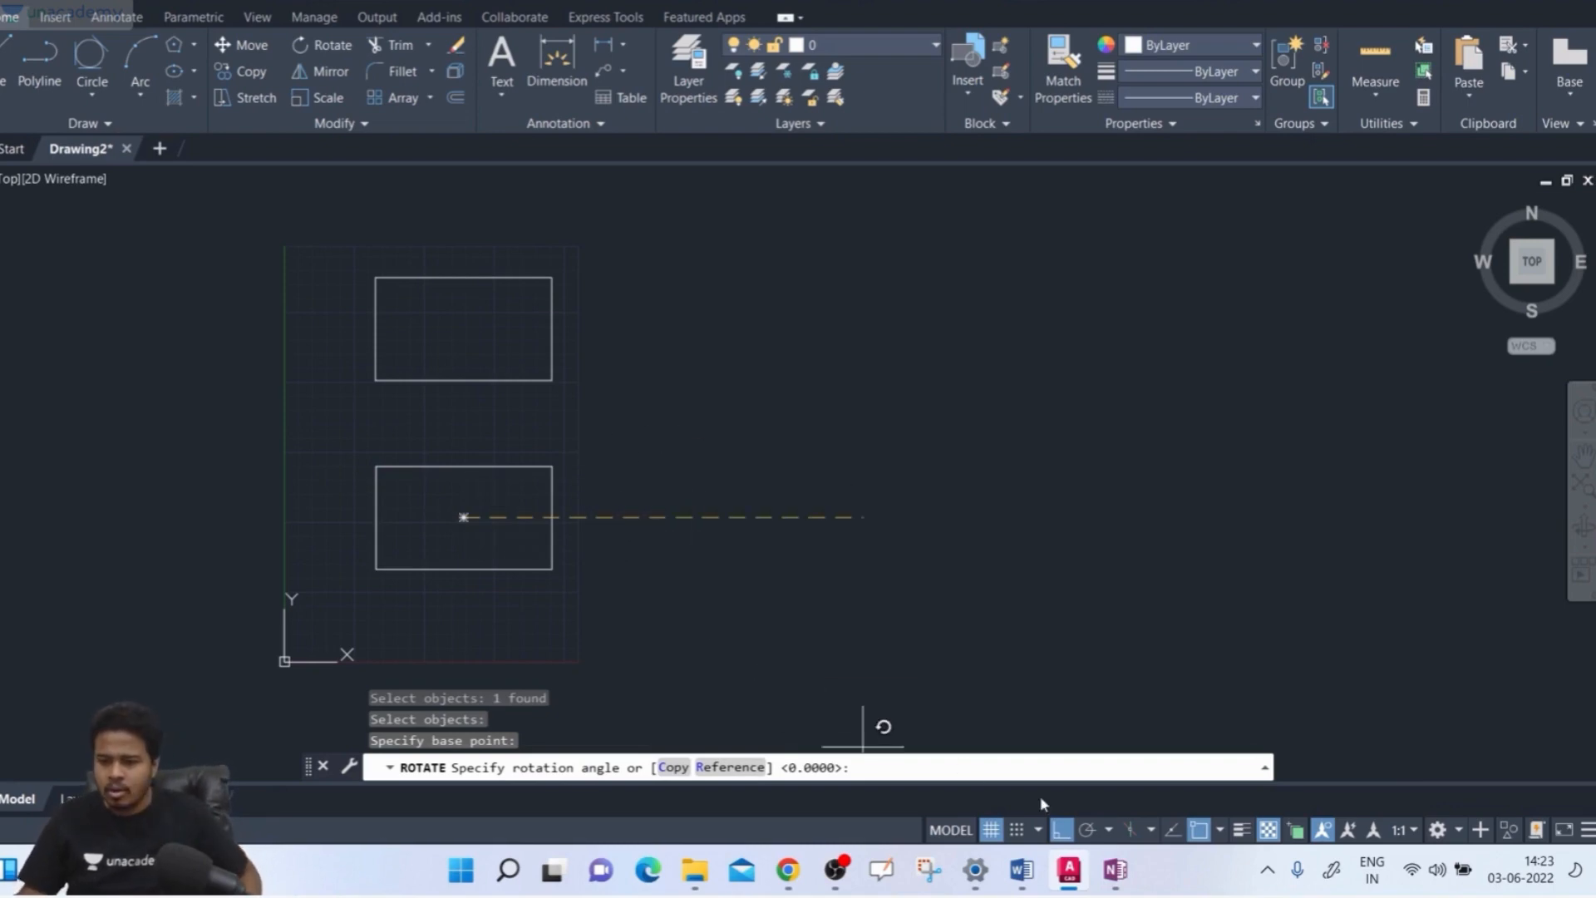
{"action": "left_click", "coordinate": [1061, 831]}
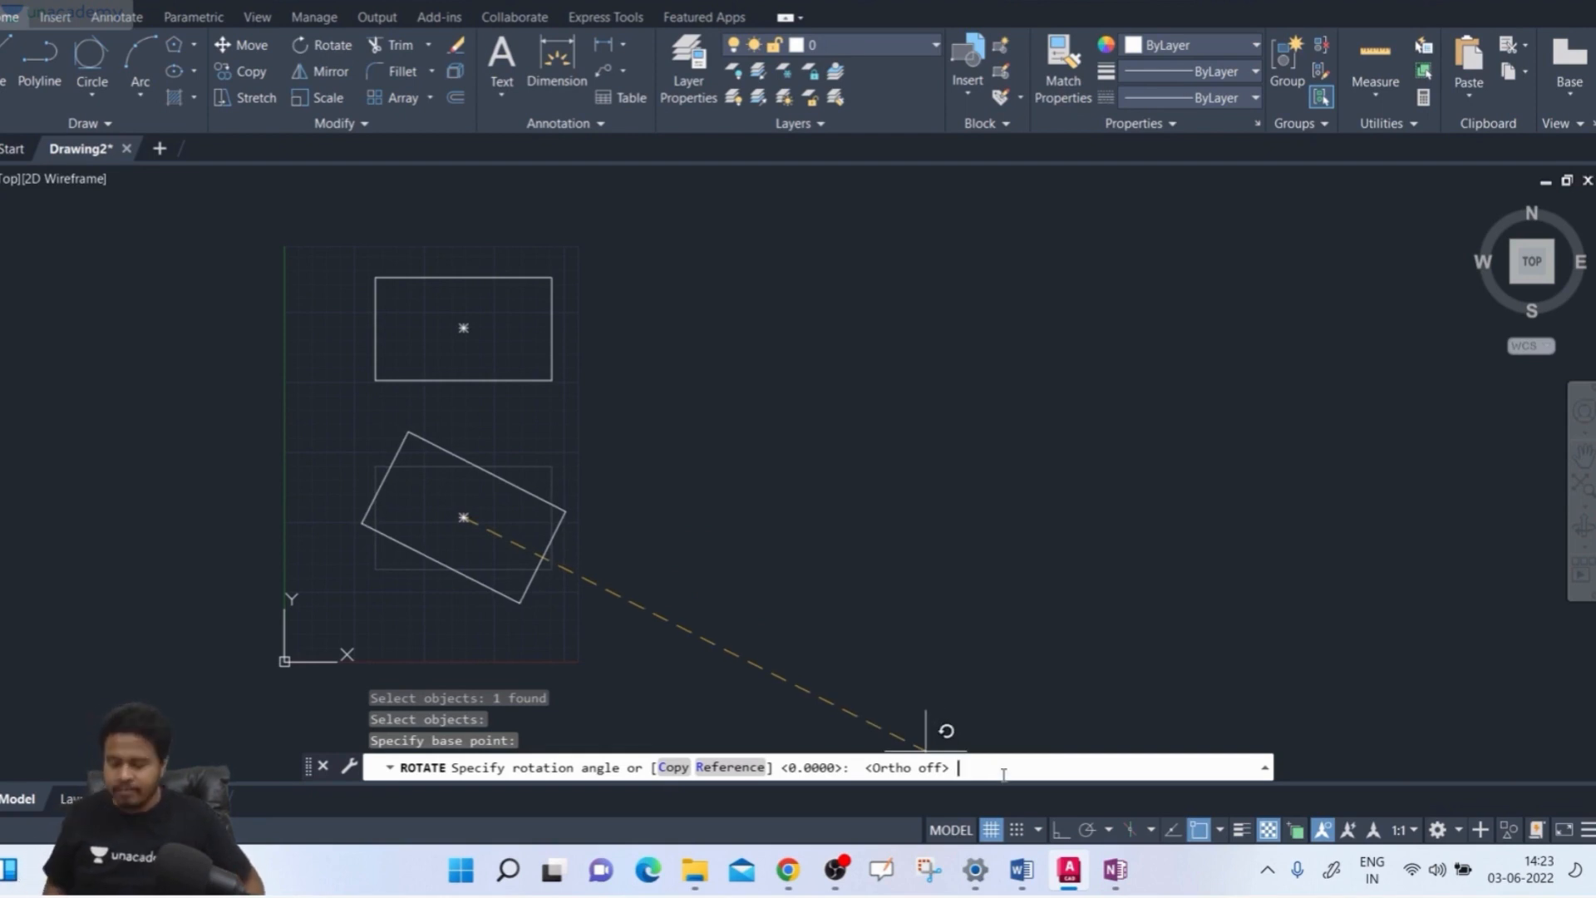
{"action": "type", "text": "30"}
{"action": "key", "text": "Return"}
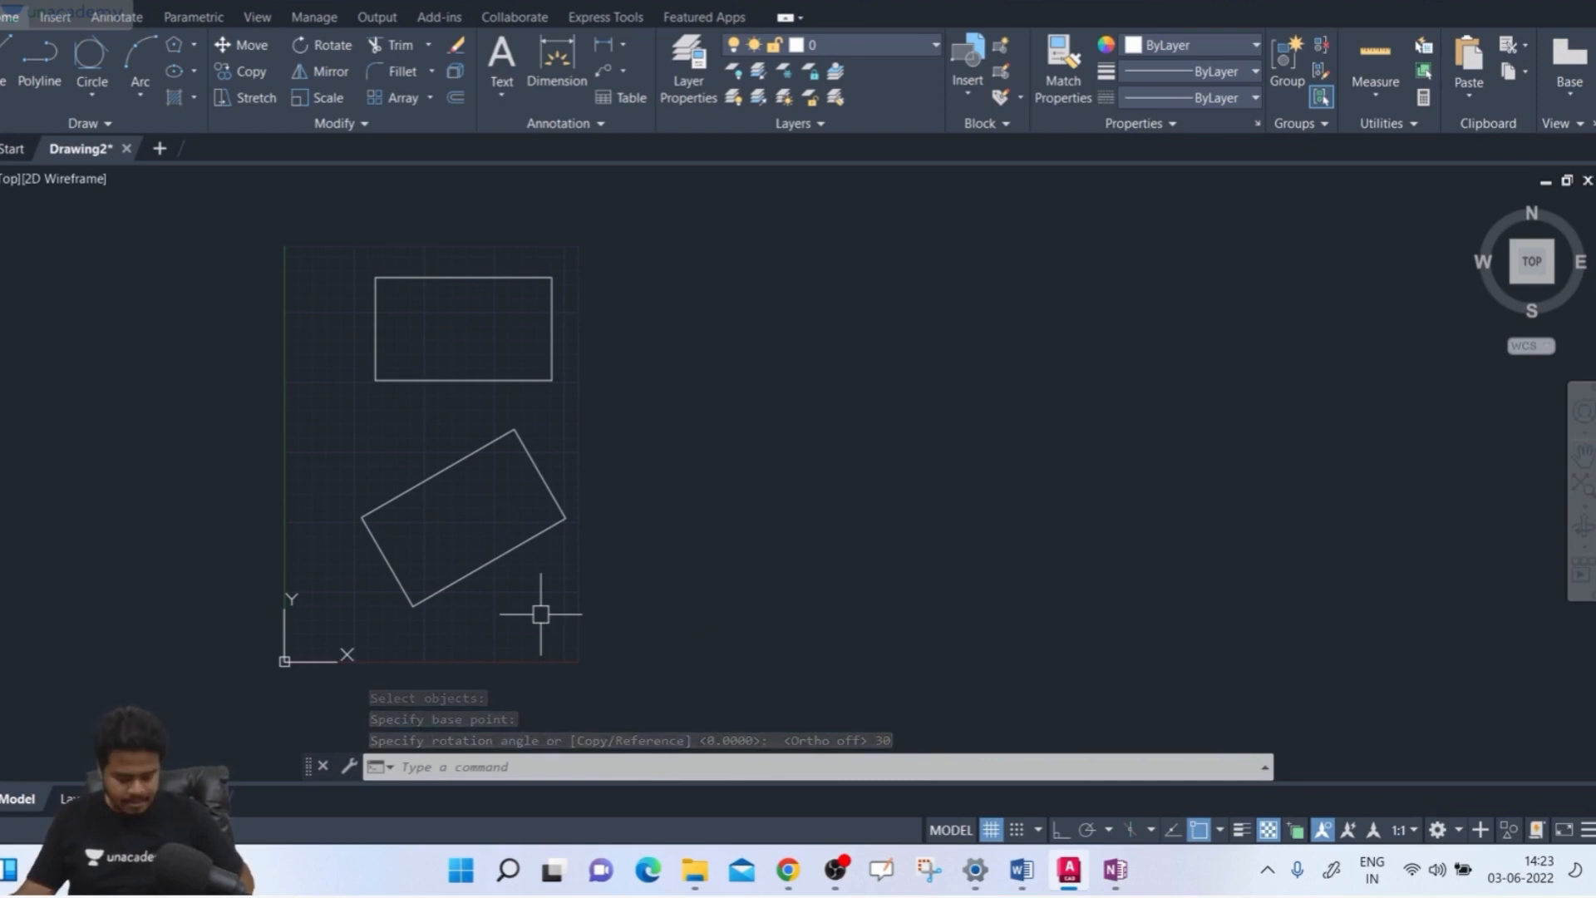
Rotate a copy of the upper rectangle 45 degrees about its geometric center, using the Copy option to keep the original
{"action": "type", "text": "RO"}
{"action": "key", "text": "Return"}
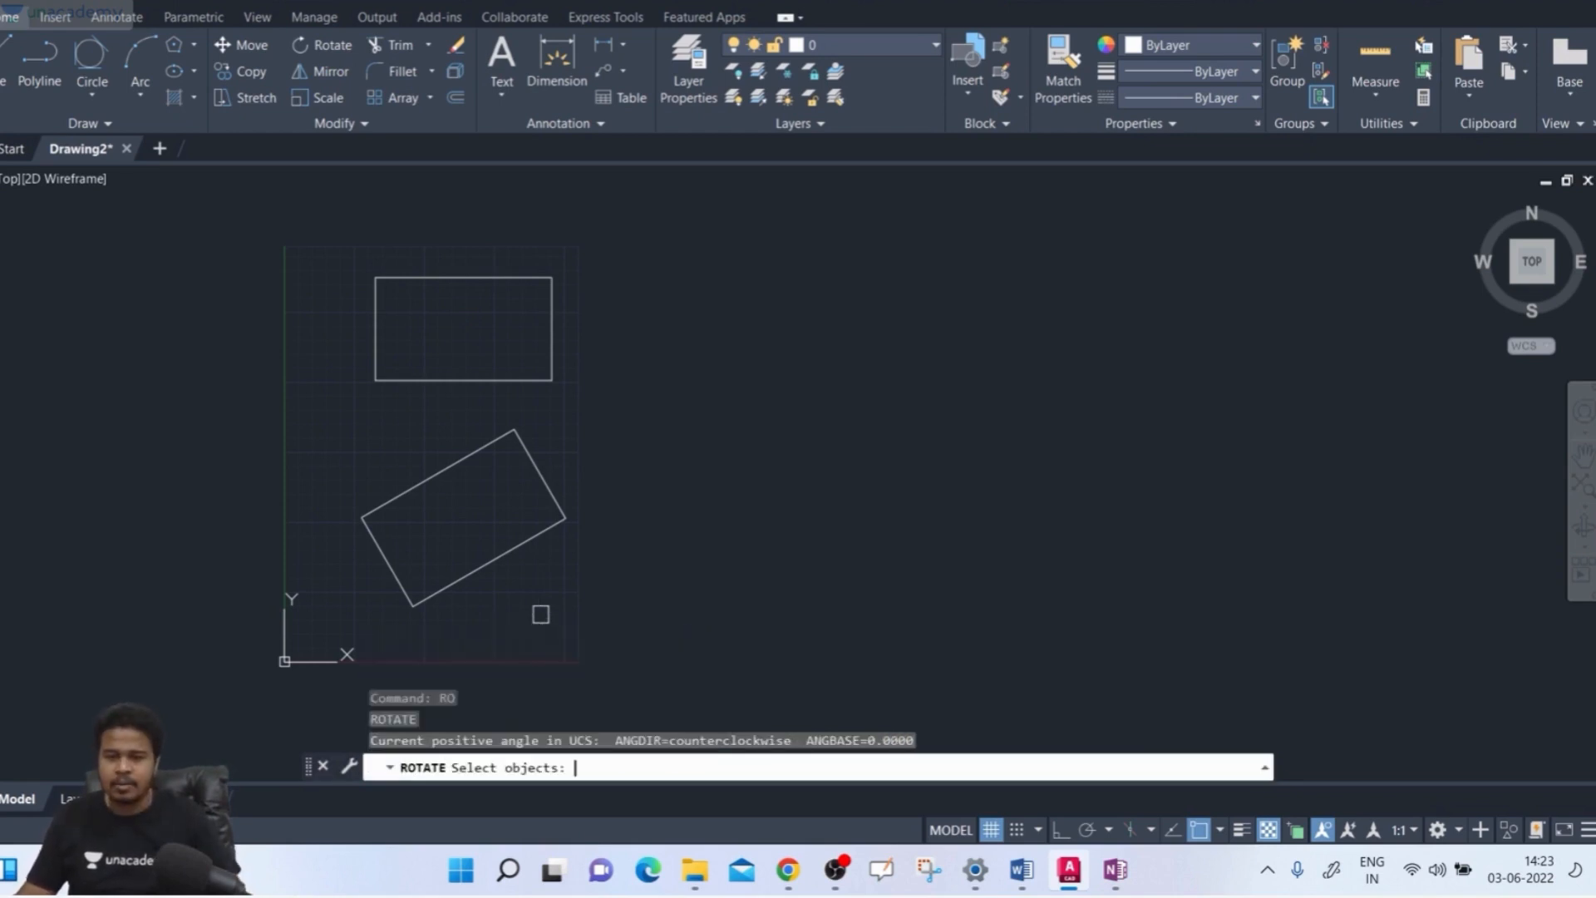
{"action": "left_click", "coordinate": [483, 373]}
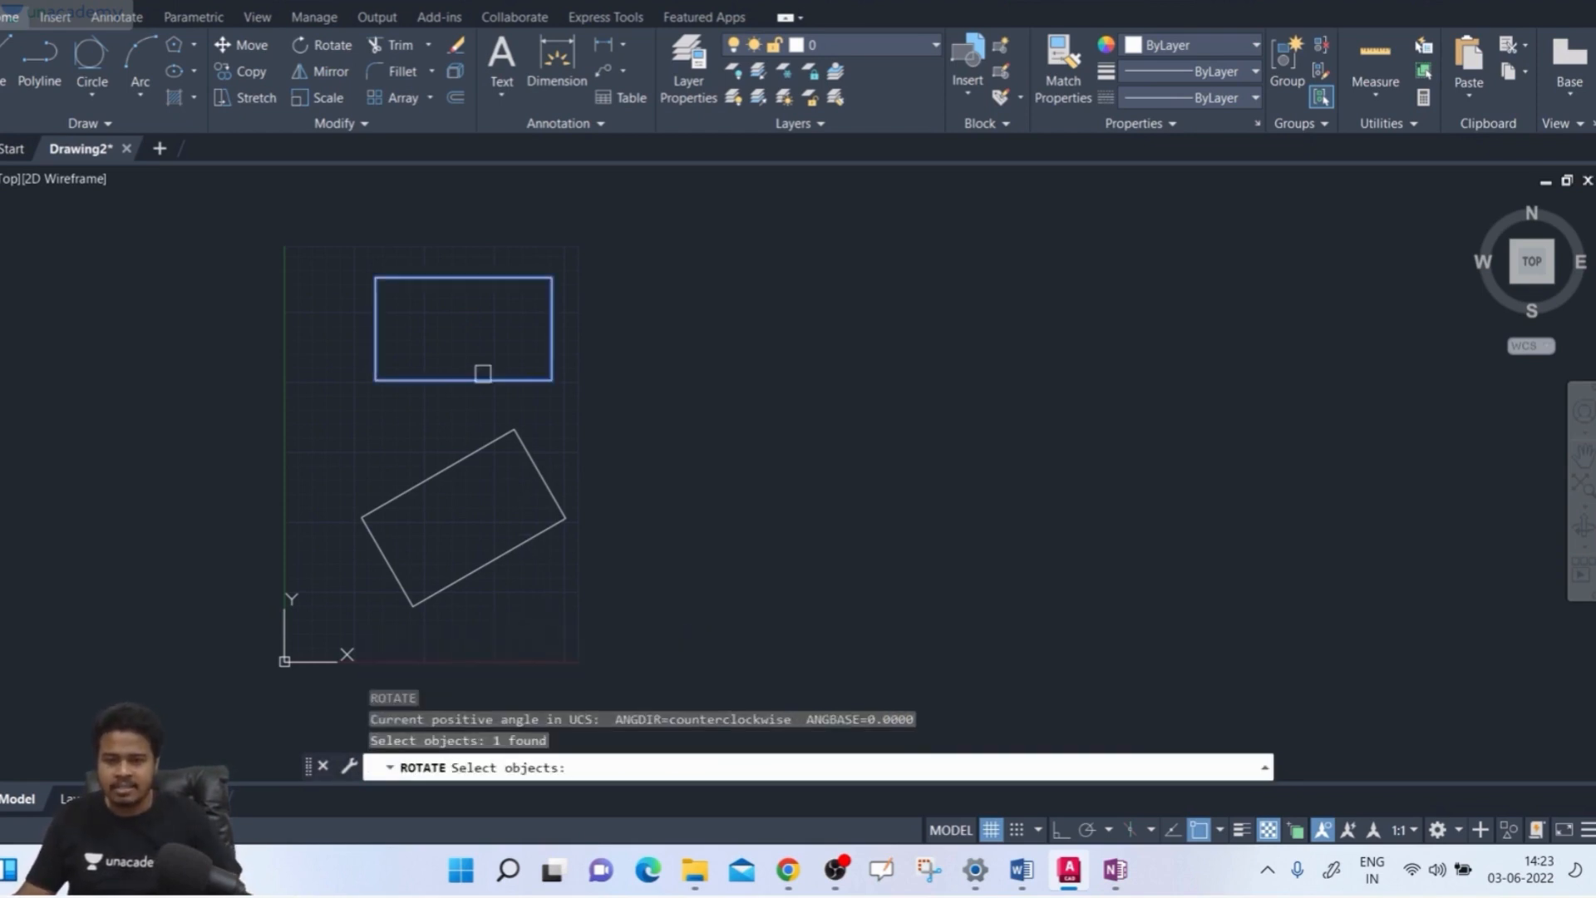
{"action": "key", "text": "Return"}
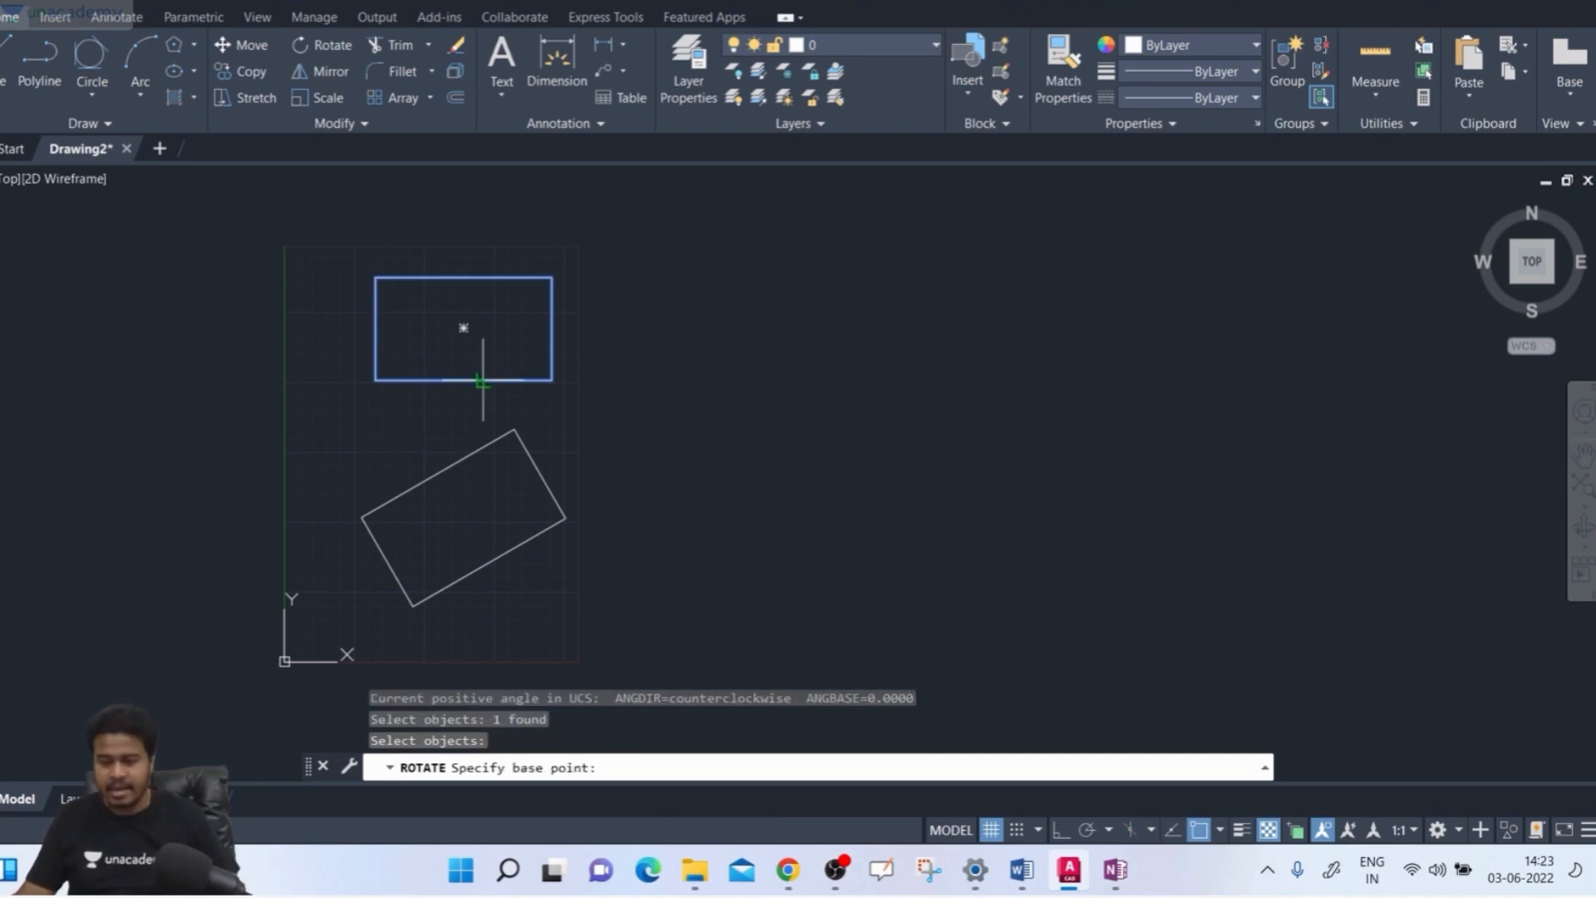
{"action": "left_click", "coordinate": [463, 328]}
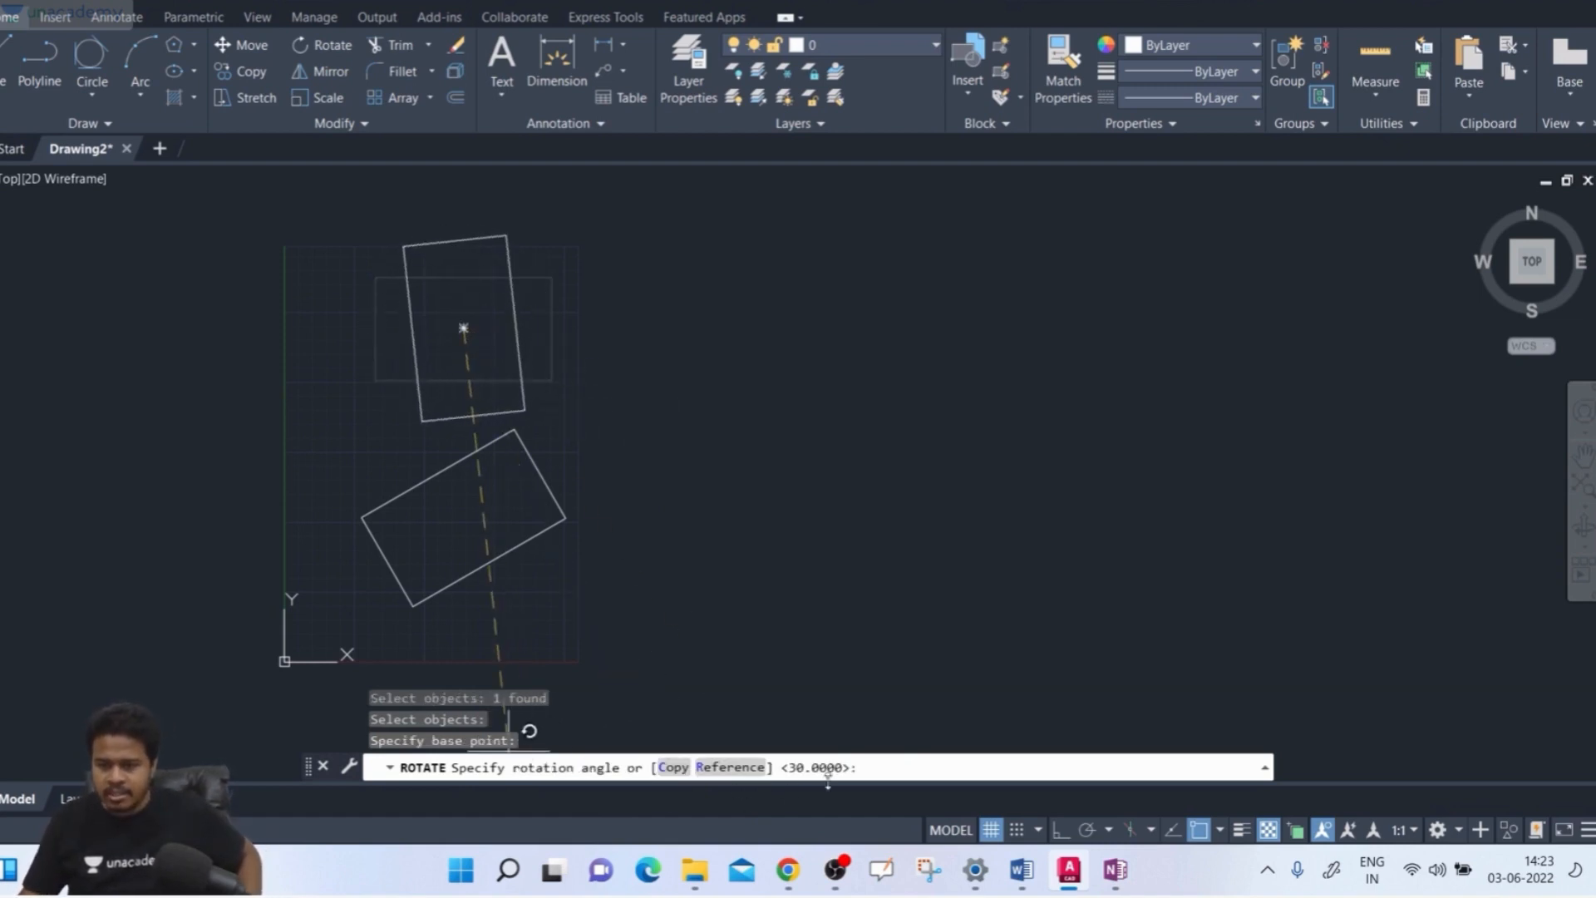
{"action": "left_click", "coordinate": [673, 767]}
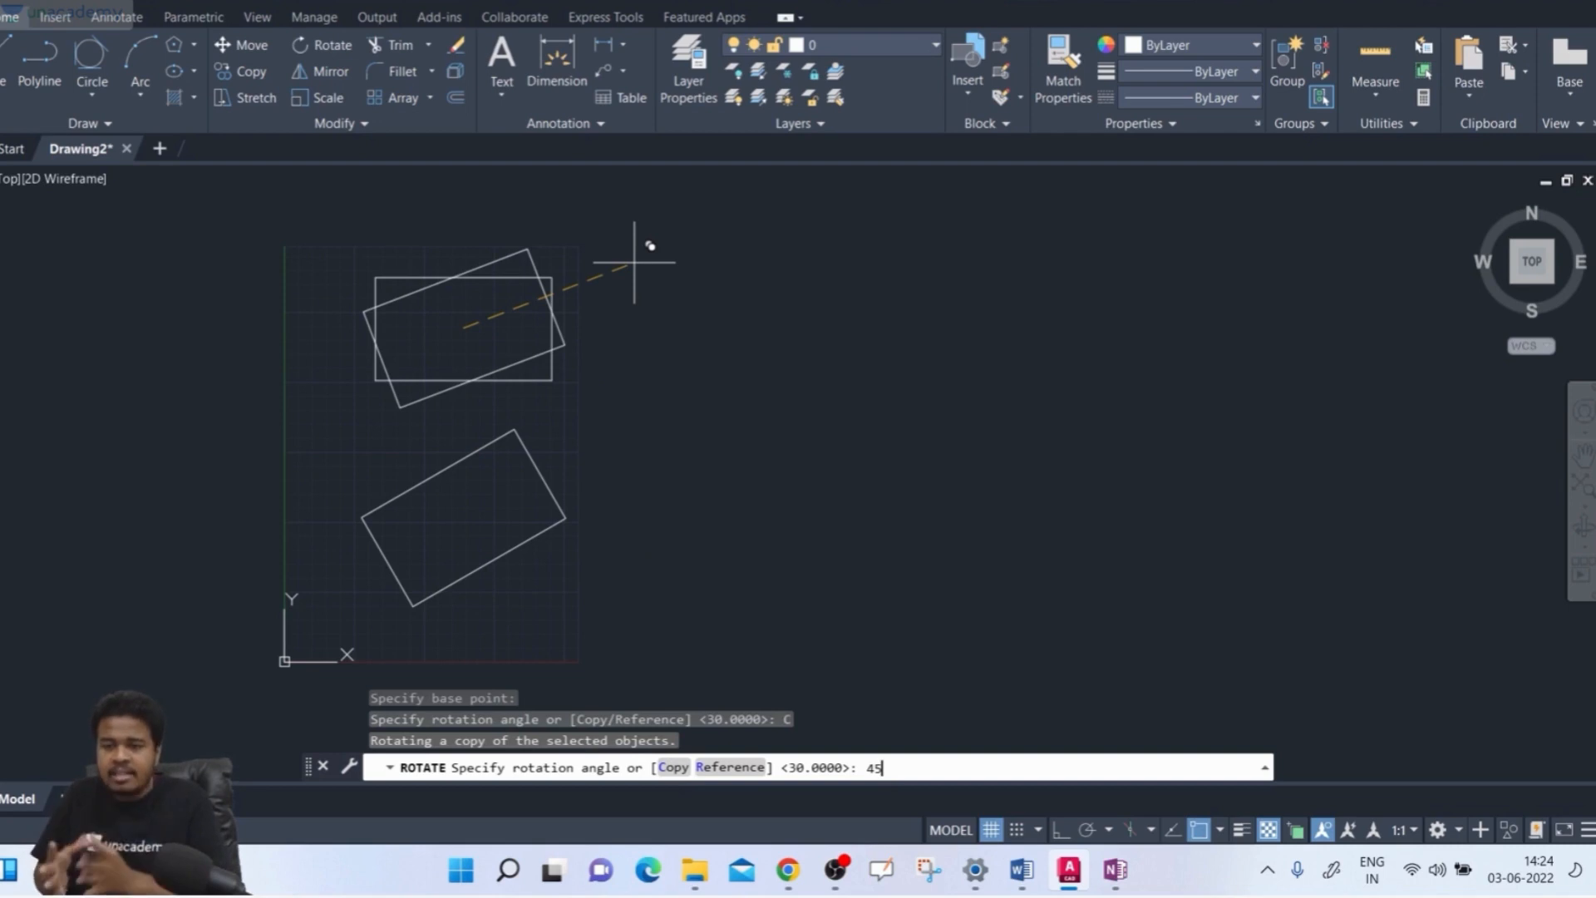
{"action": "key", "text": "Return"}
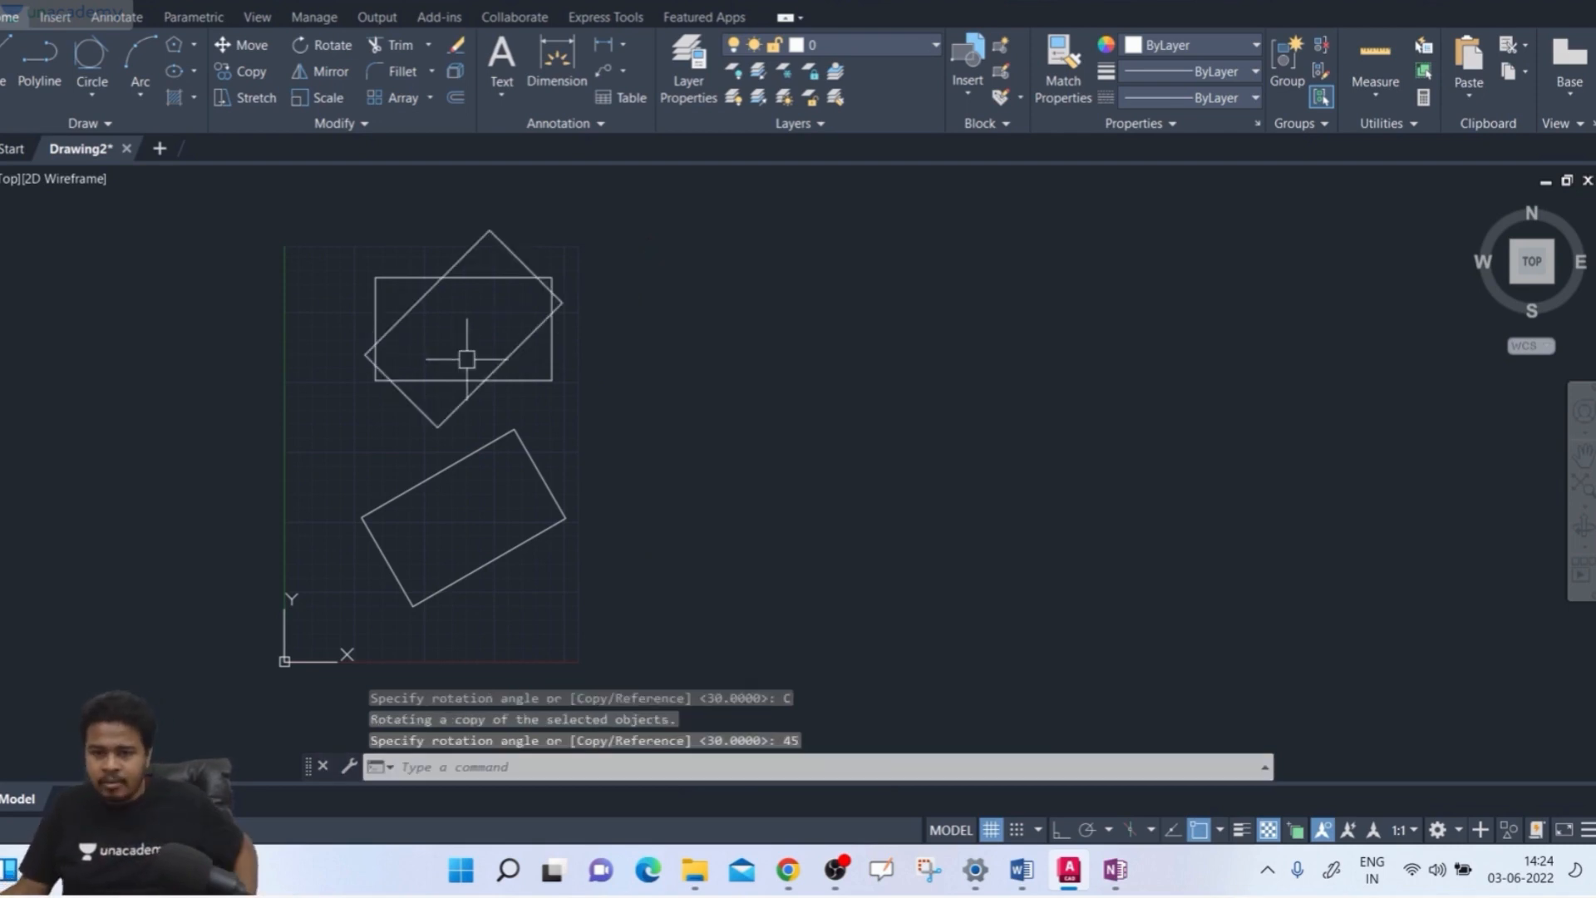
{"action": "left_click", "coordinate": [535, 379]}
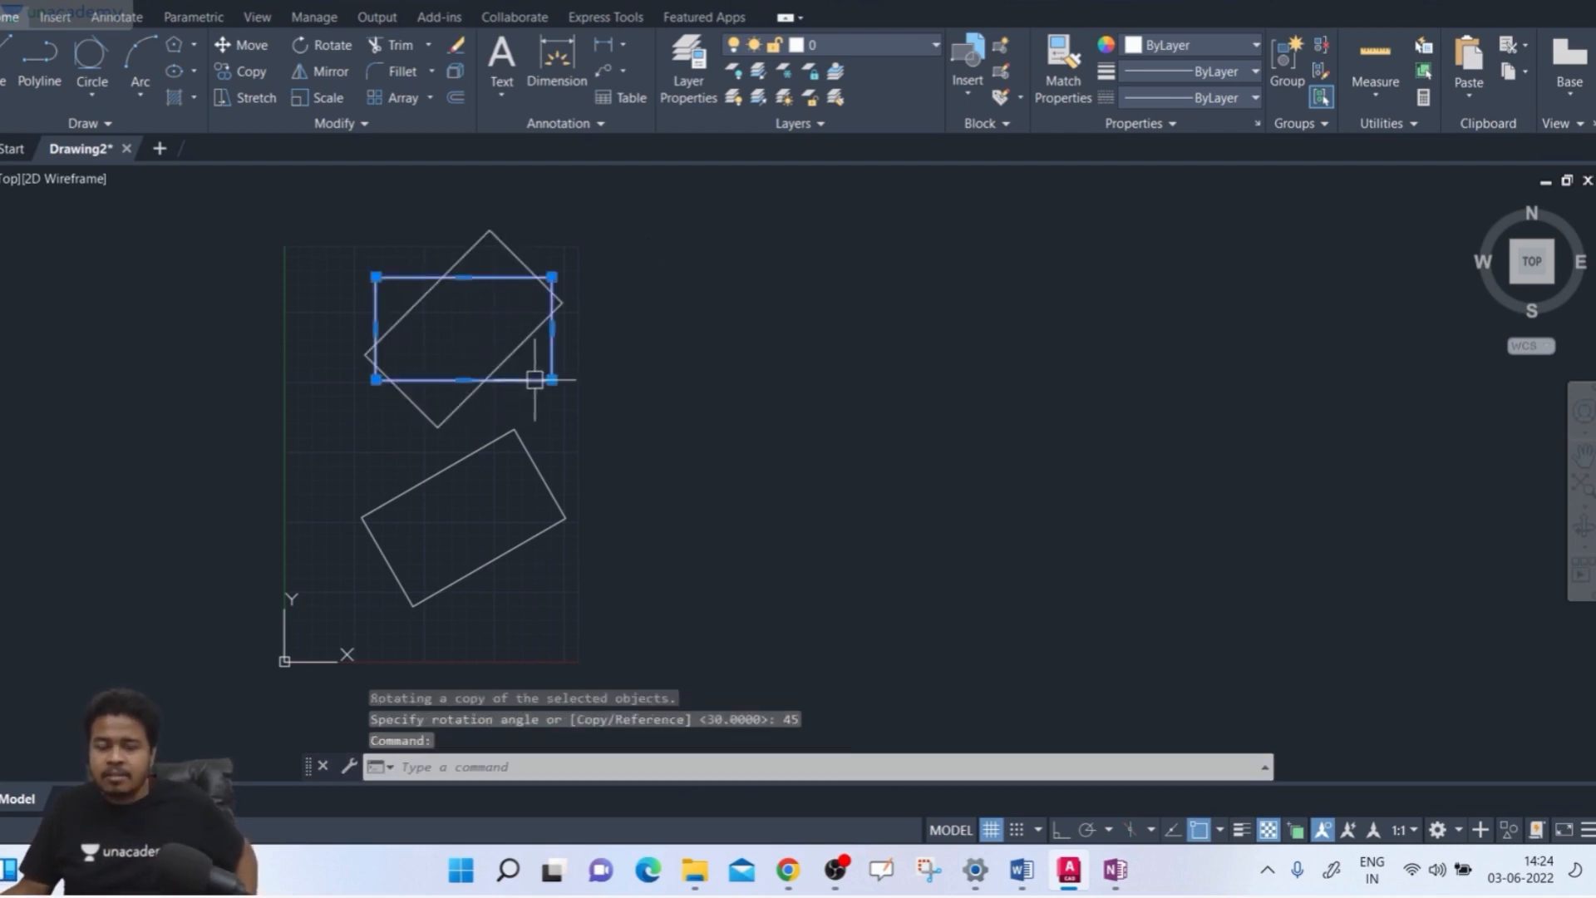
{"action": "left_click", "coordinate": [463, 402]}
{"action": "key", "text": "Escape"}
Delete the rotated rectangle below the overlapping pair
{"action": "left_click", "coordinate": [645, 474]}
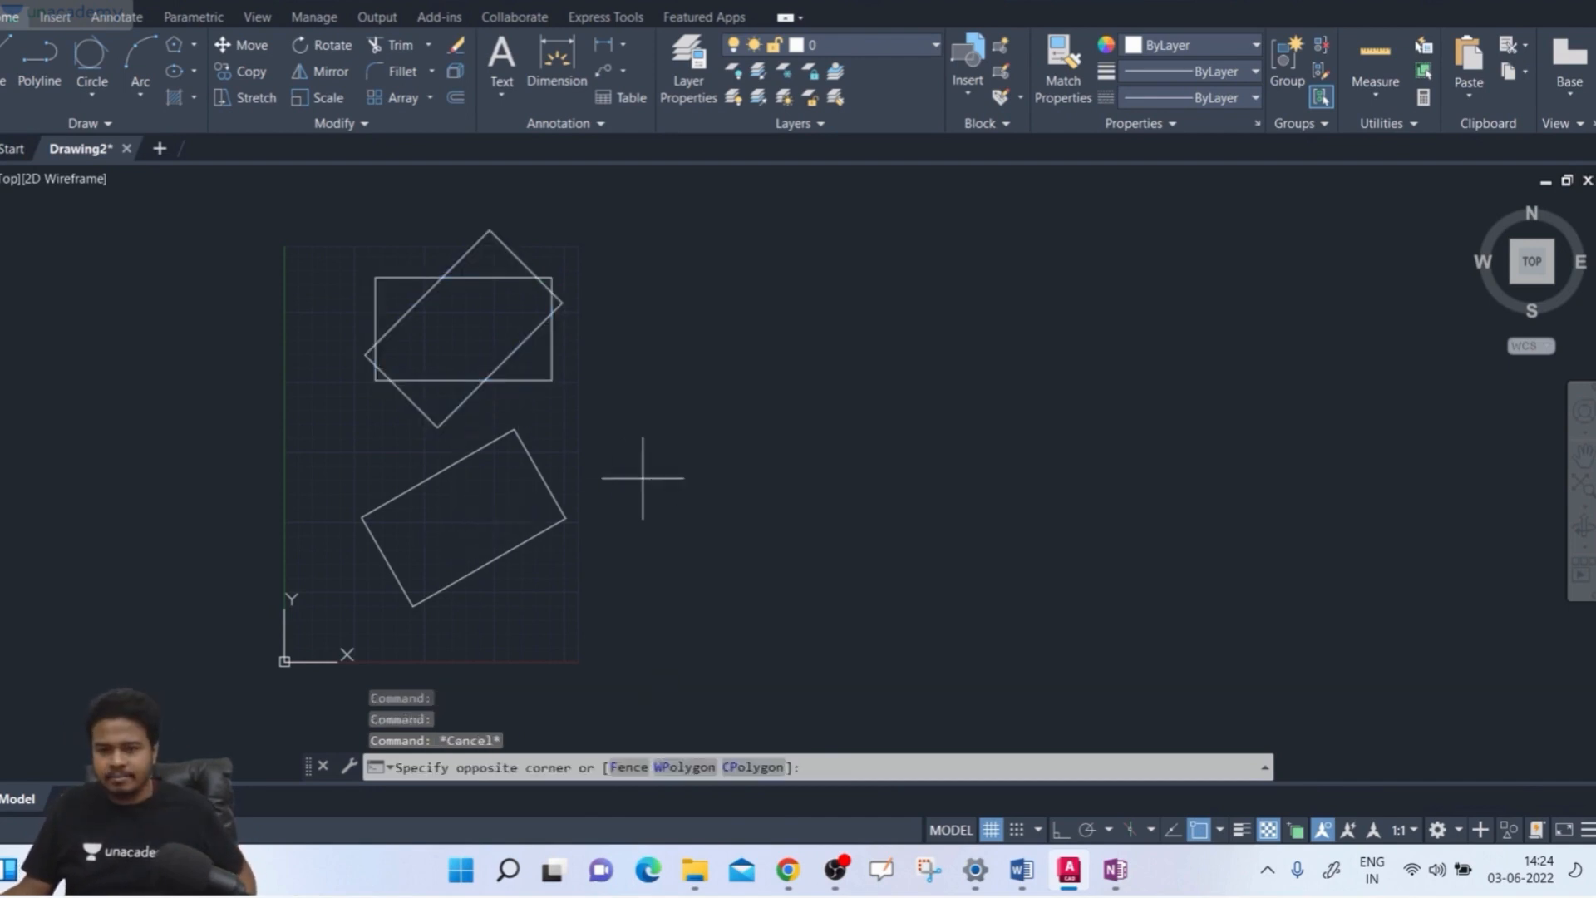
{"action": "left_click", "coordinate": [471, 584]}
{"action": "key", "text": "Delete"}
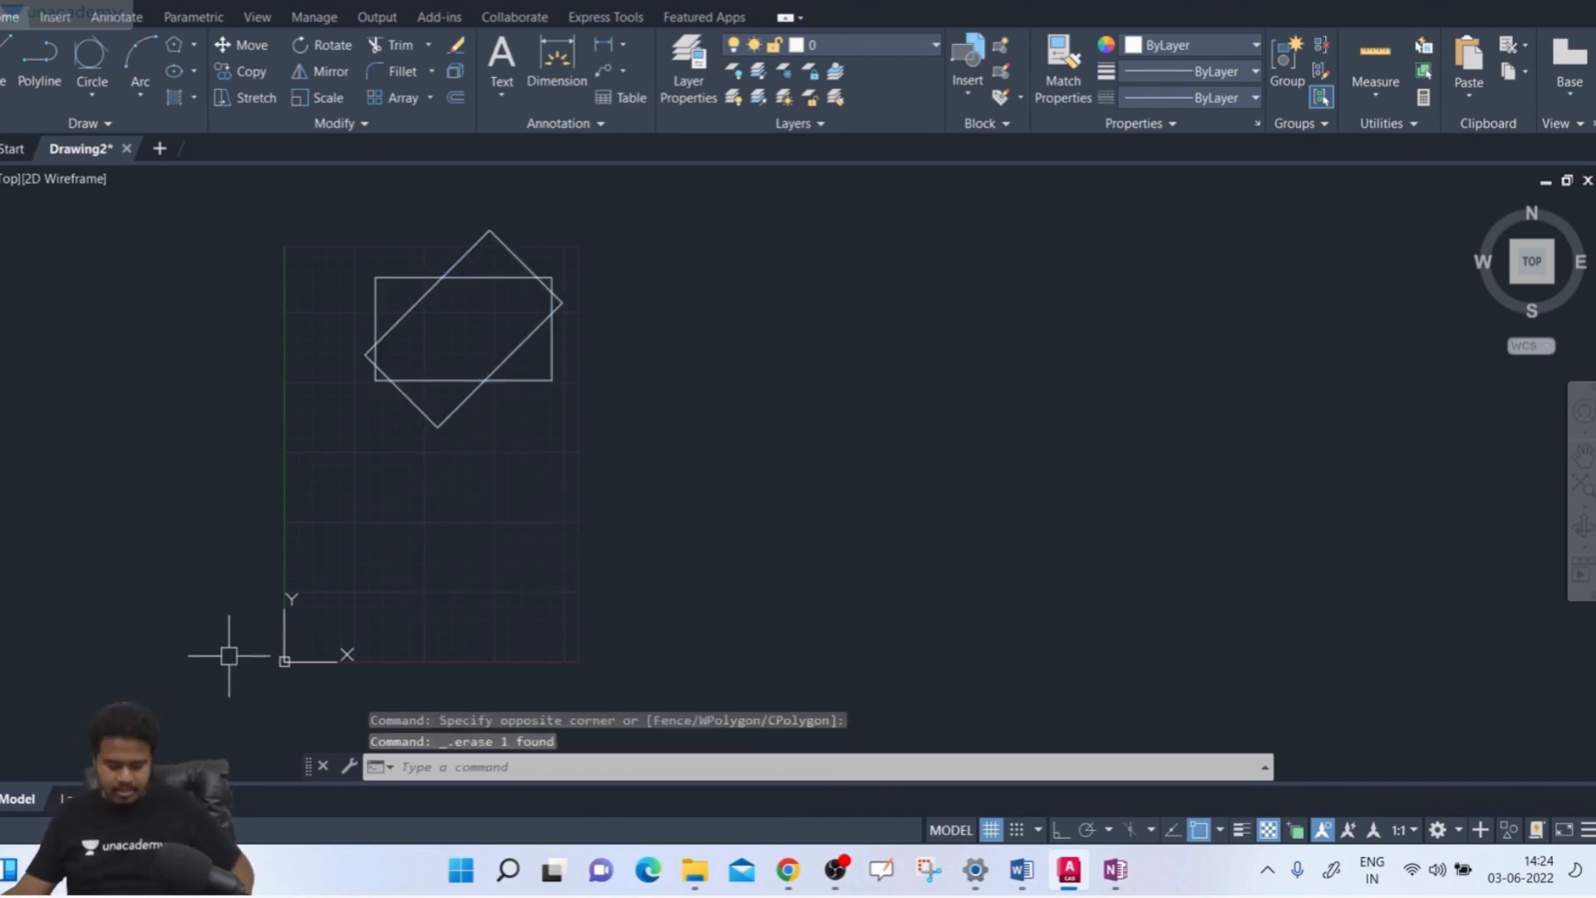
Copy the upright rectangle of the overlapping pair straight down into the empty area below, with Ortho turned on
{"action": "type", "text": "co"}
{"action": "key", "text": "Return"}
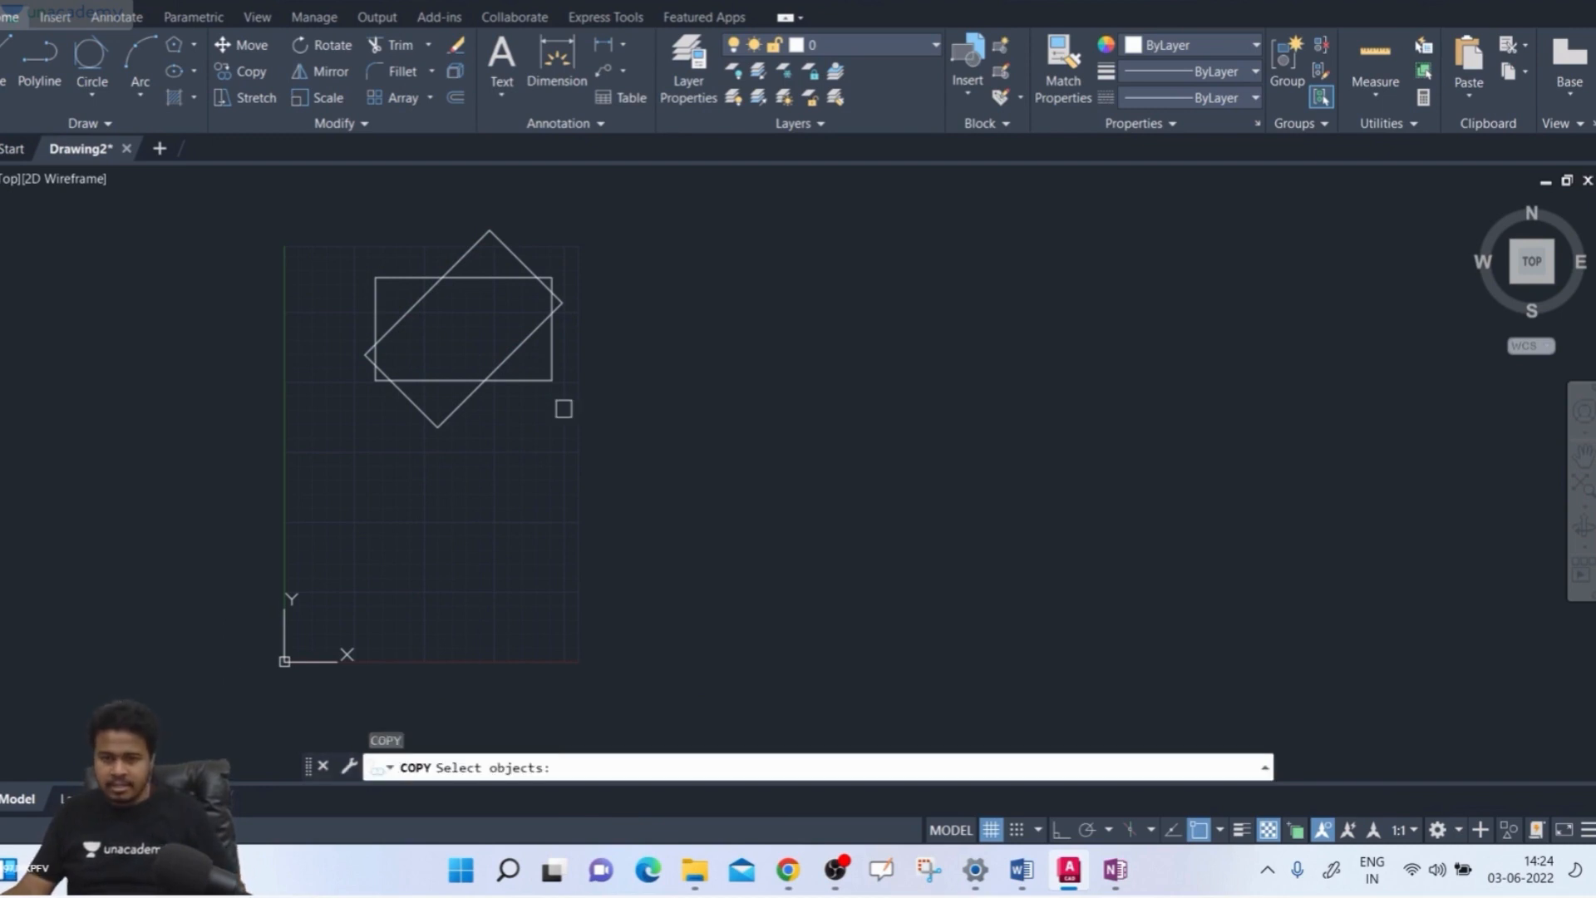
{"action": "left_click", "coordinate": [549, 378]}
{"action": "key", "text": "Return"}
{"action": "left_click", "coordinate": [553, 359]}
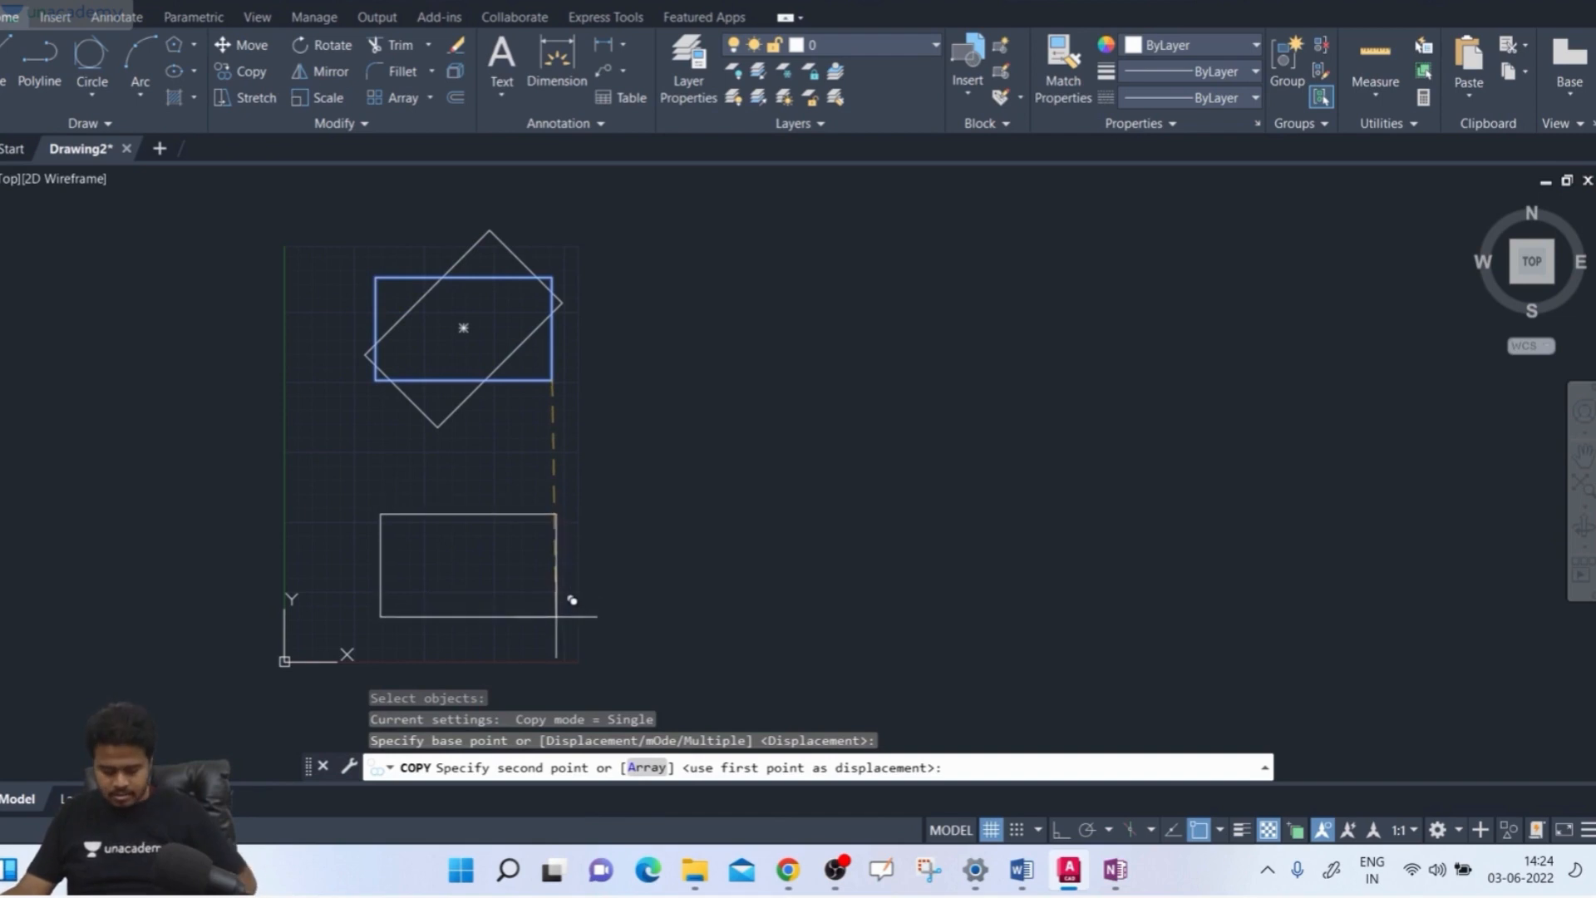
{"action": "key", "text": "F8"}
{"action": "left_click", "coordinate": [547, 601]}
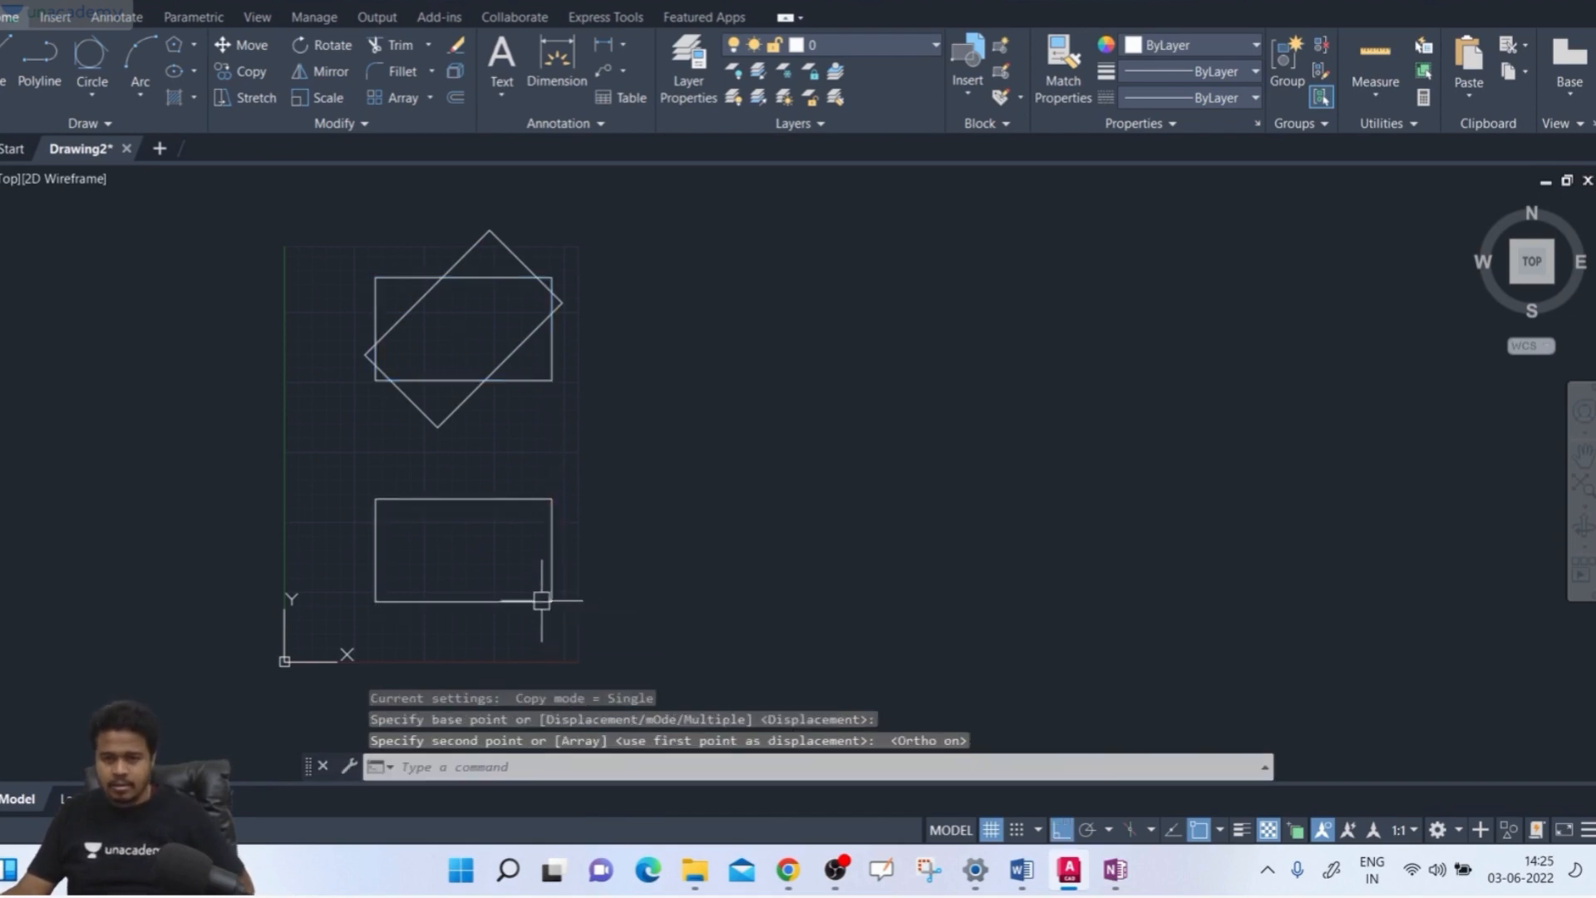
Rotate a copy of the lower rectangle 45 degrees about its lower-left corner, using the Copy option with Ortho turned off
{"action": "middle_click_drag", "start_coordinate": [582, 547], "coordinate": [616, 537]}
{"action": "key", "text": "Escape"}
{"action": "key", "text": "Escape"}
{"action": "type", "text": "ro"}
{"action": "key", "text": "Return"}
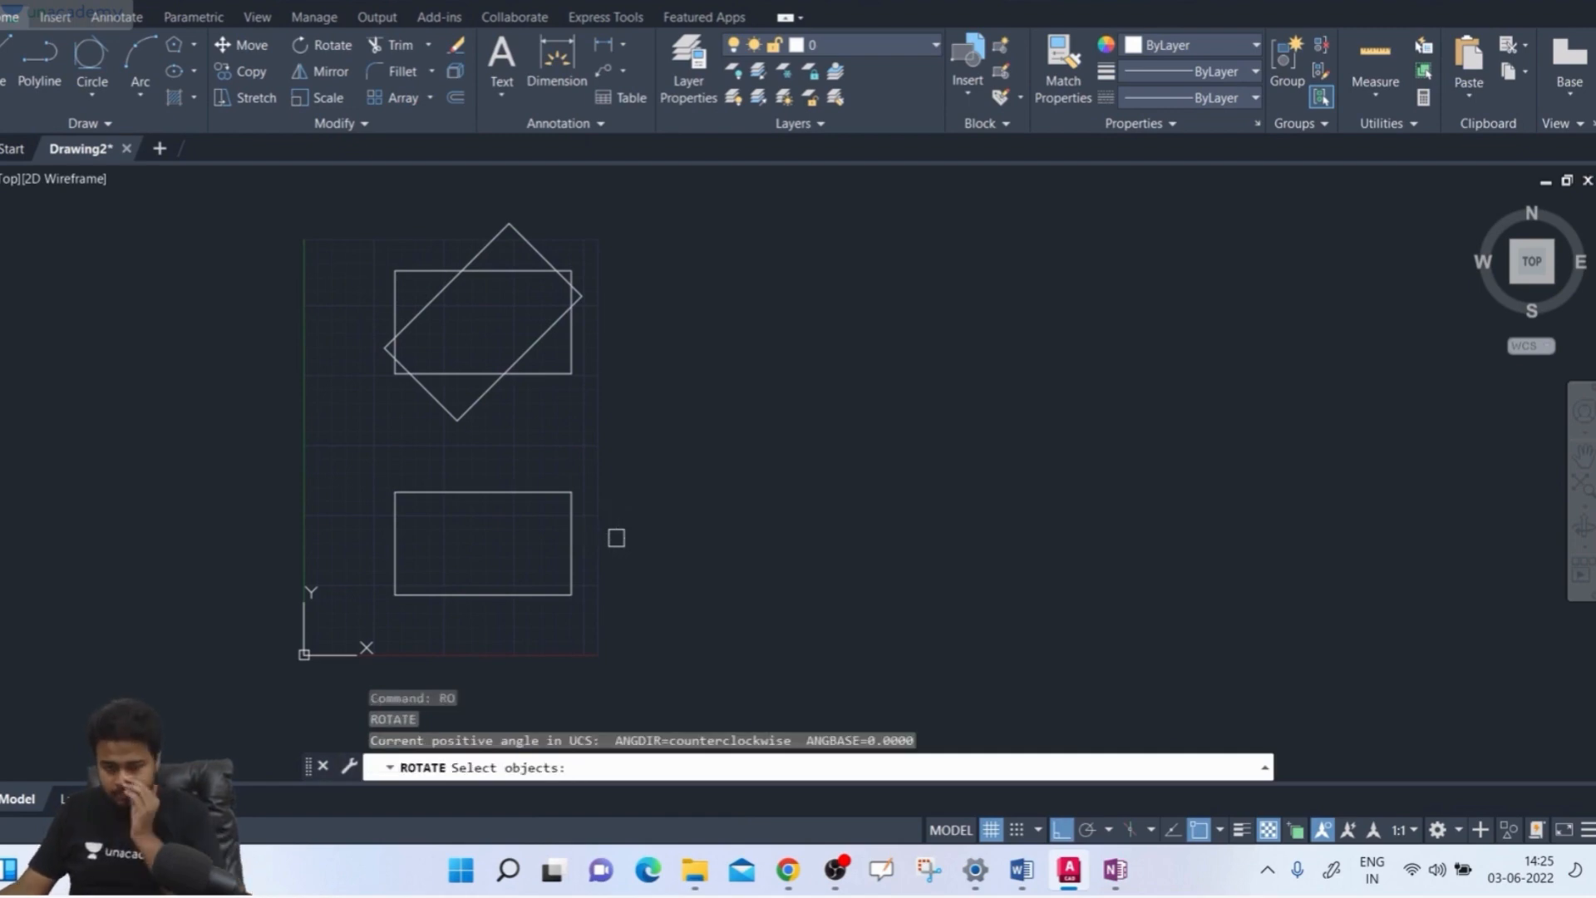
{"action": "left_click", "coordinate": [570, 556]}
{"action": "key", "text": "Return"}
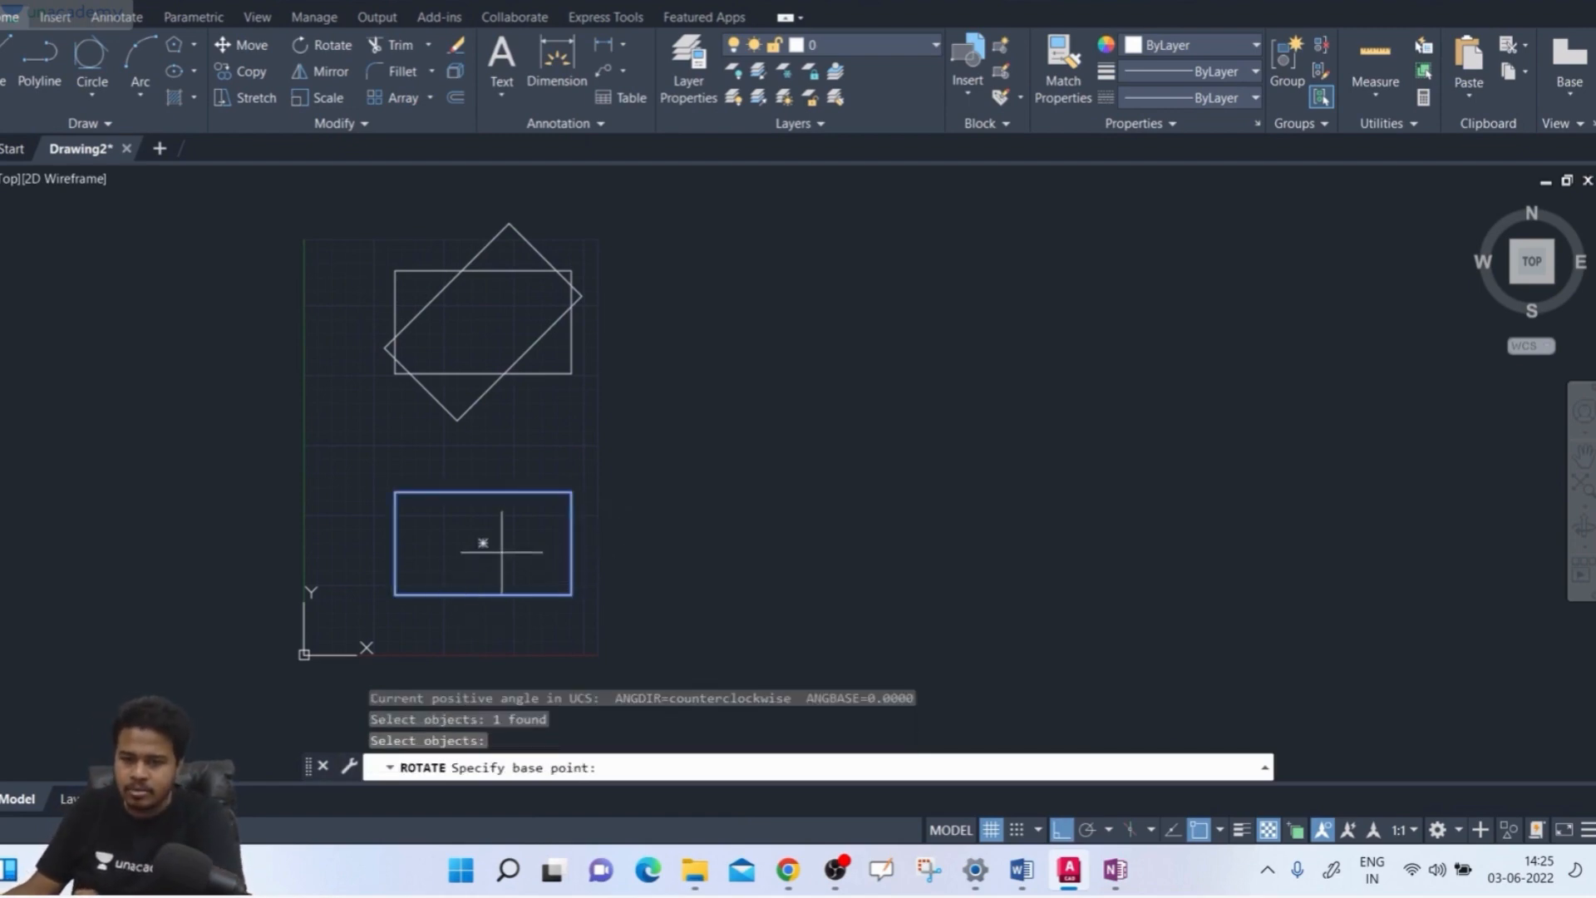
{"action": "key", "text": "ctrl"}
{"action": "left_click", "coordinate": [398, 596]}
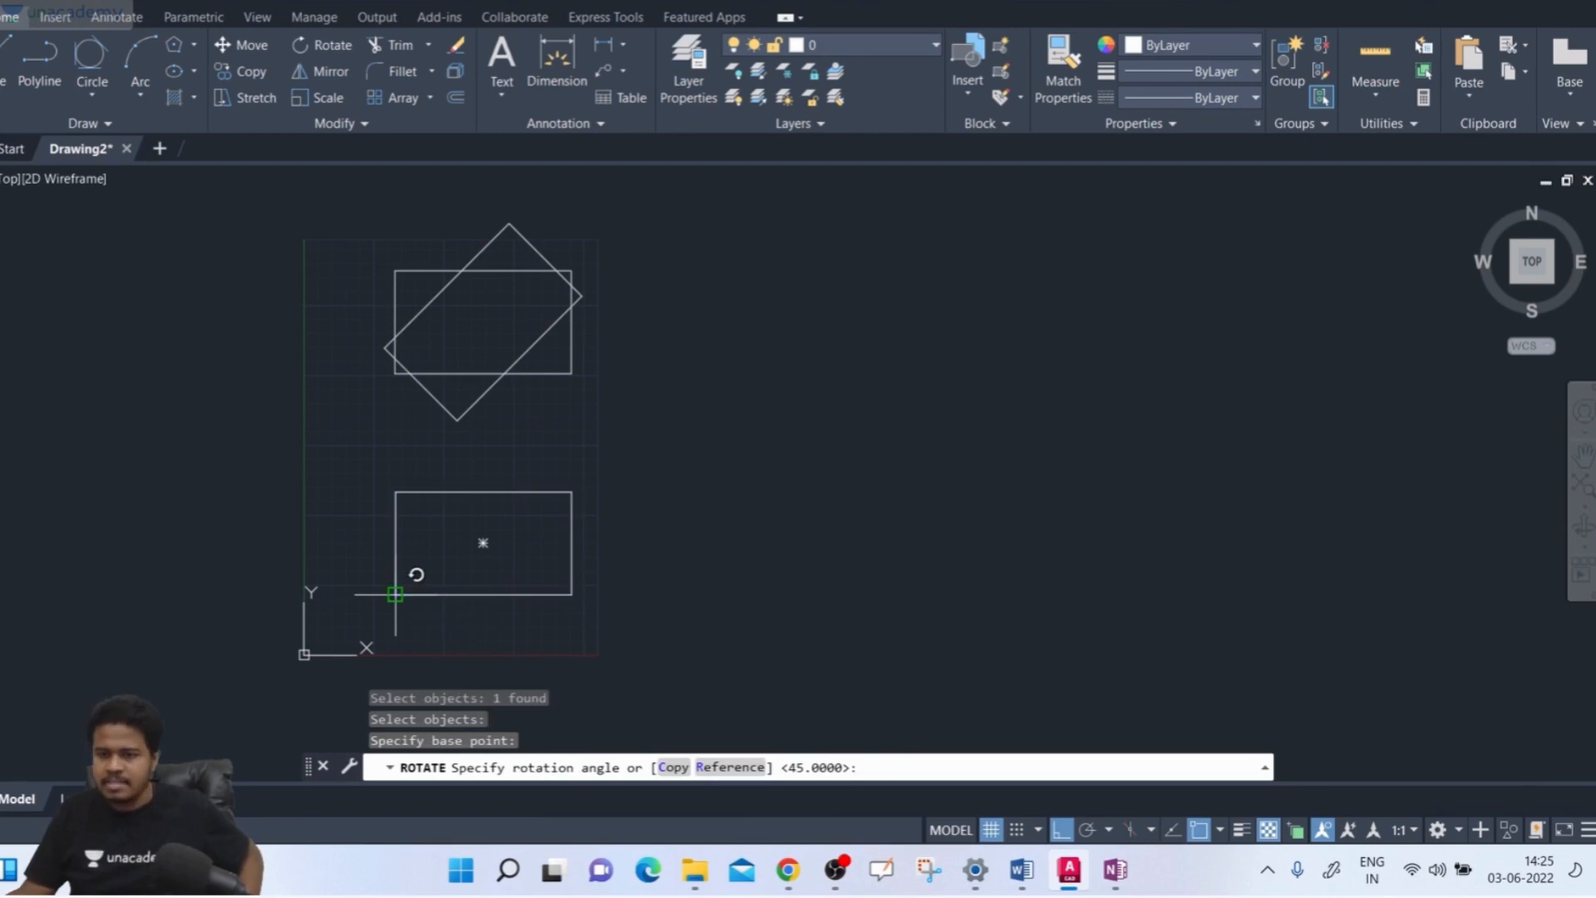
{"action": "left_click", "coordinate": [674, 767]}
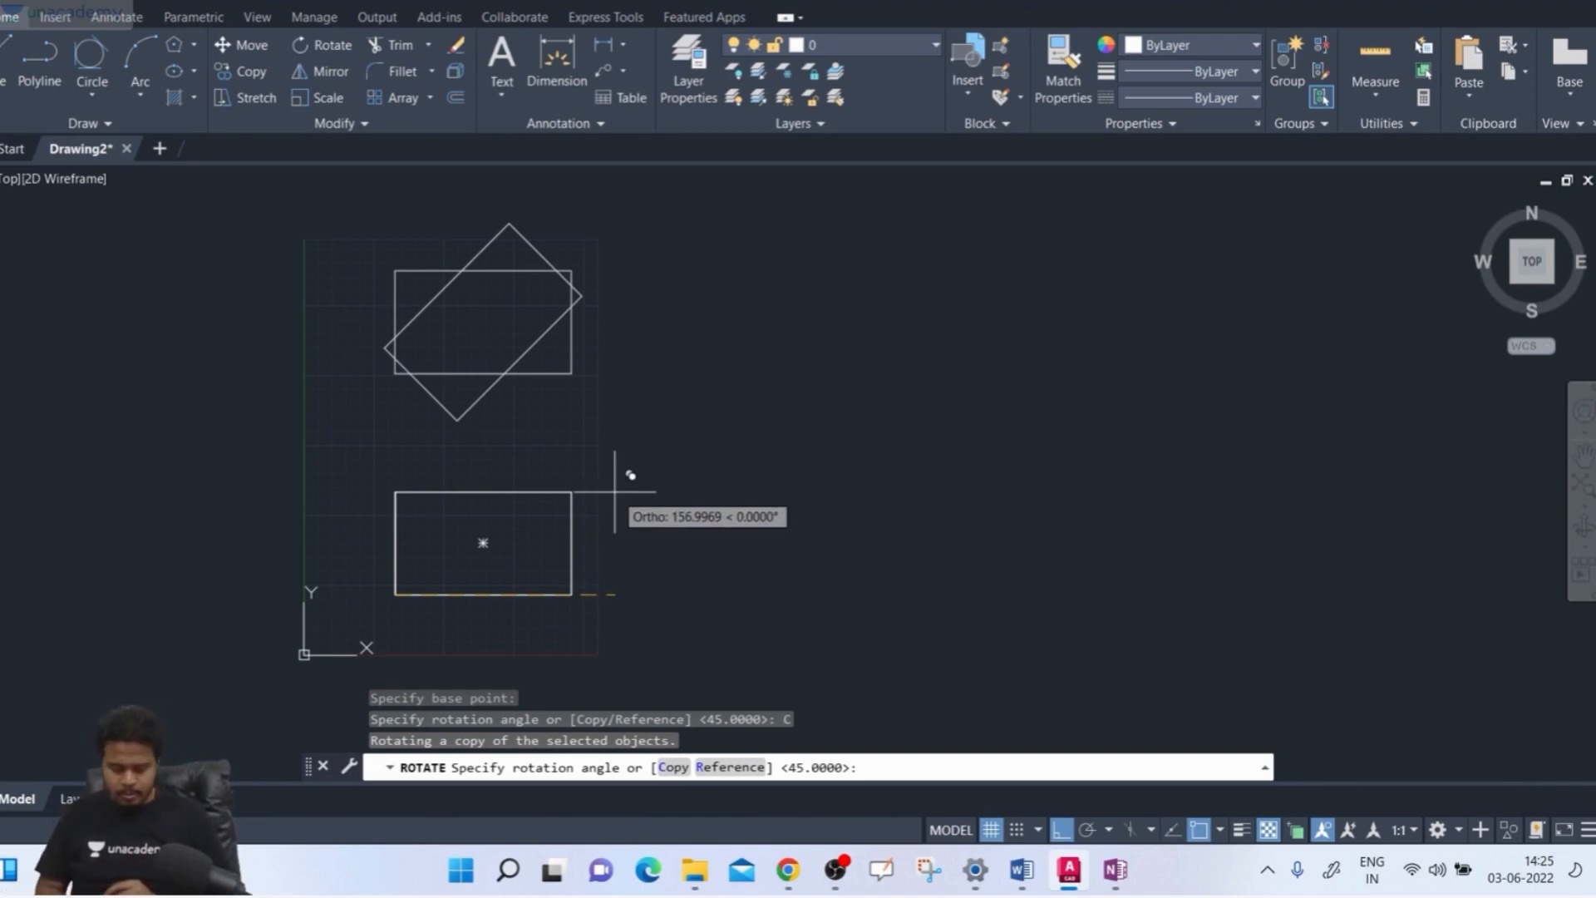
{"action": "key", "text": "F8"}
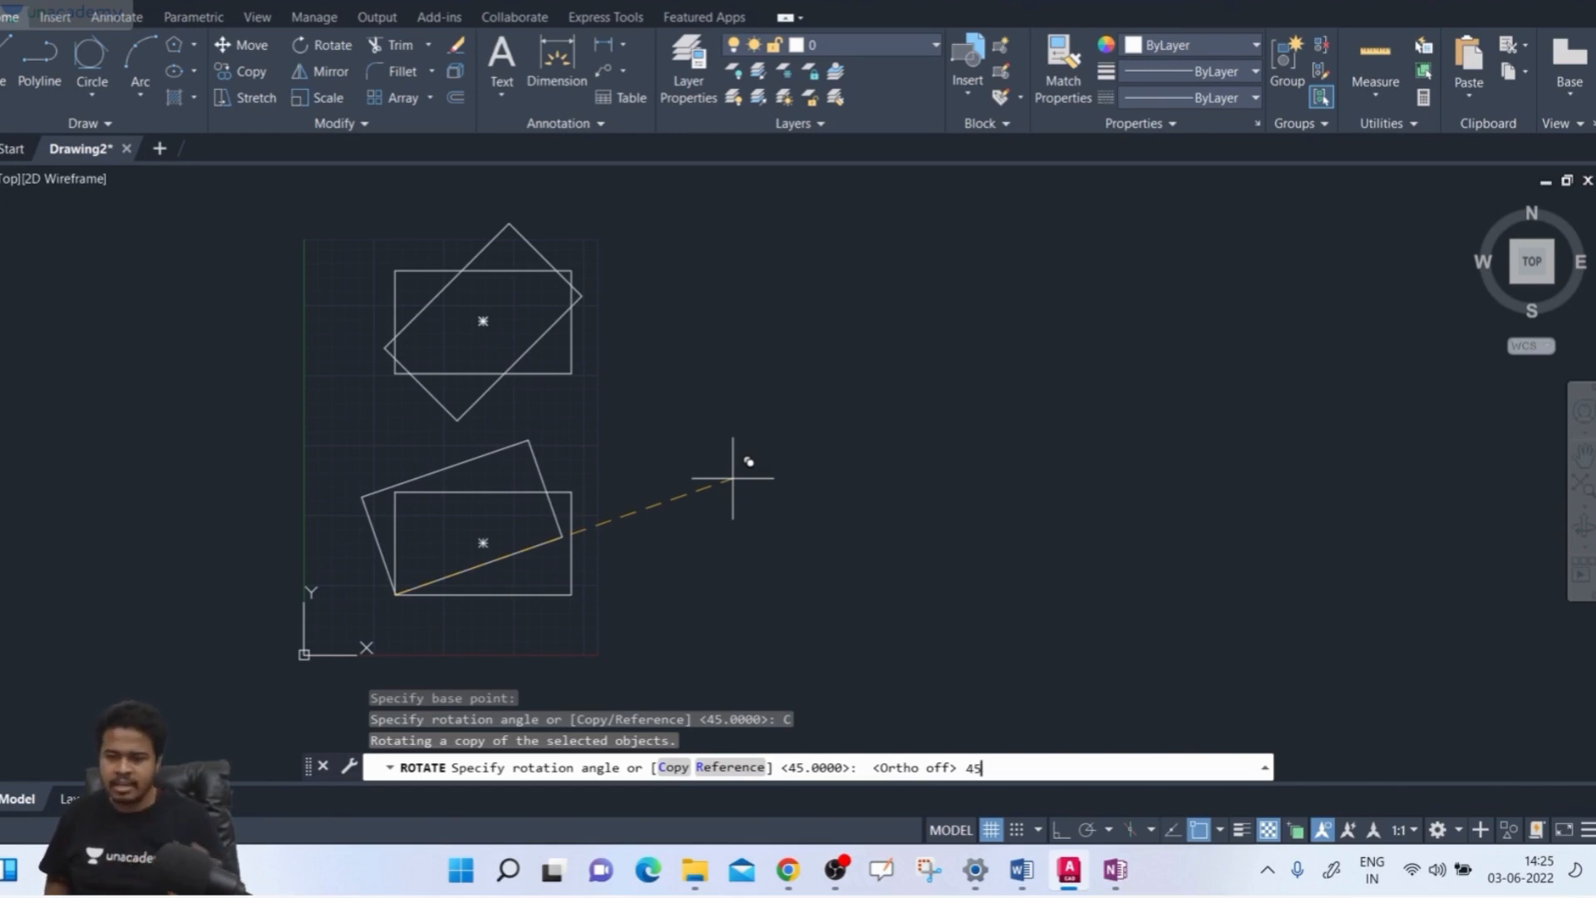
{"action": "key", "text": "Return"}
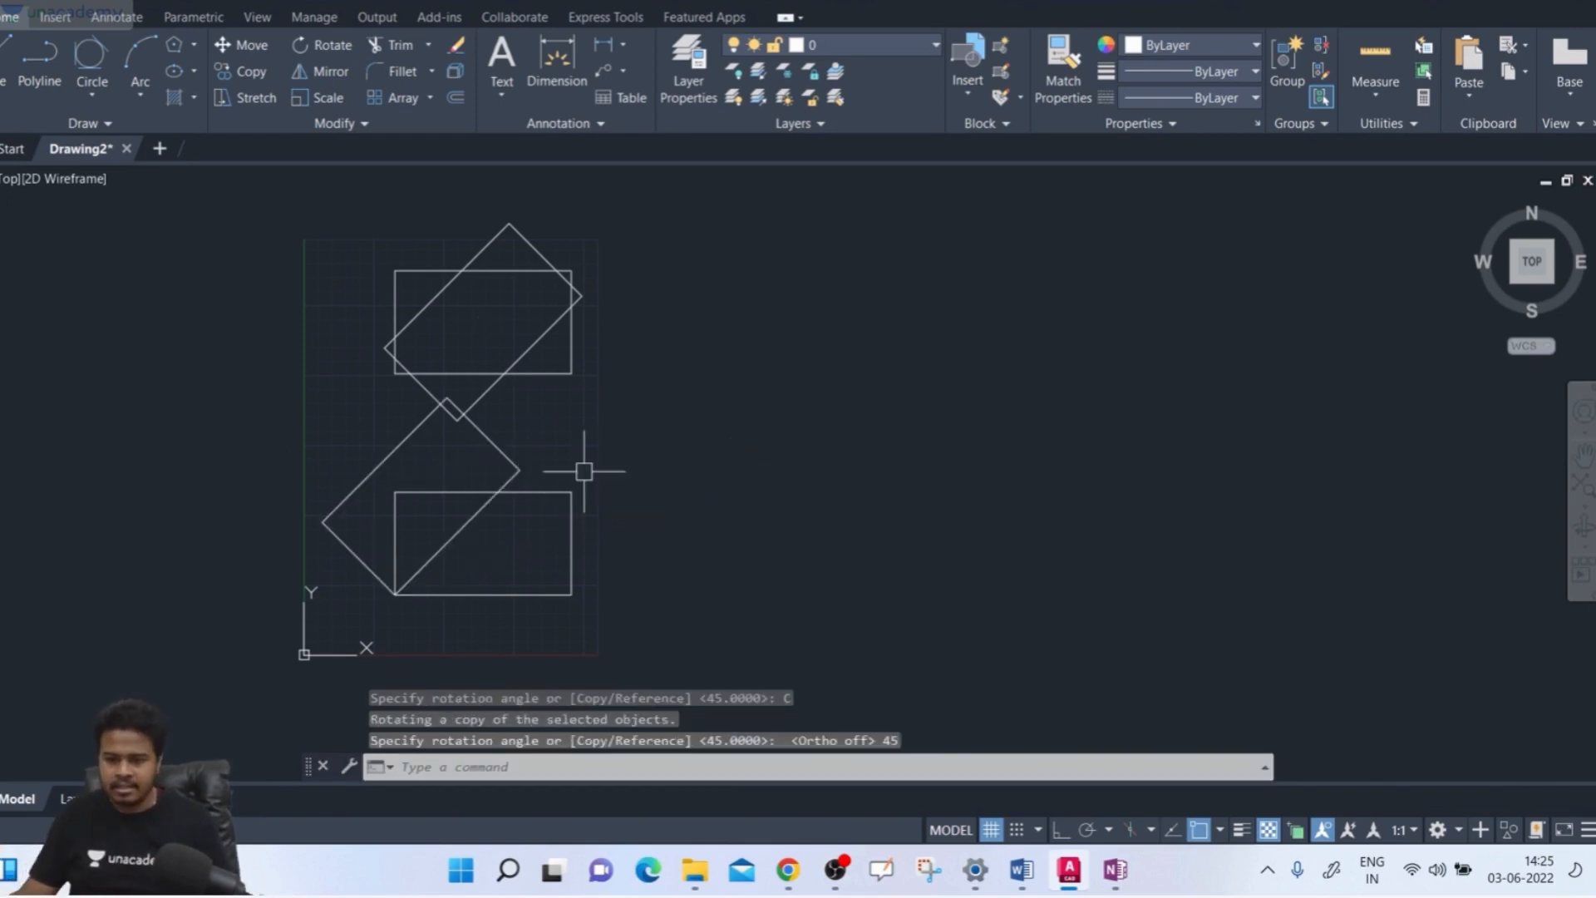
Highlight the upper and lower rectangle pairs to compare rotation about the center with rotation about the corner, dismissing the macro notification
{"action": "middle_click_drag", "start_coordinate": [412, 510], "coordinate": [413, 520]}
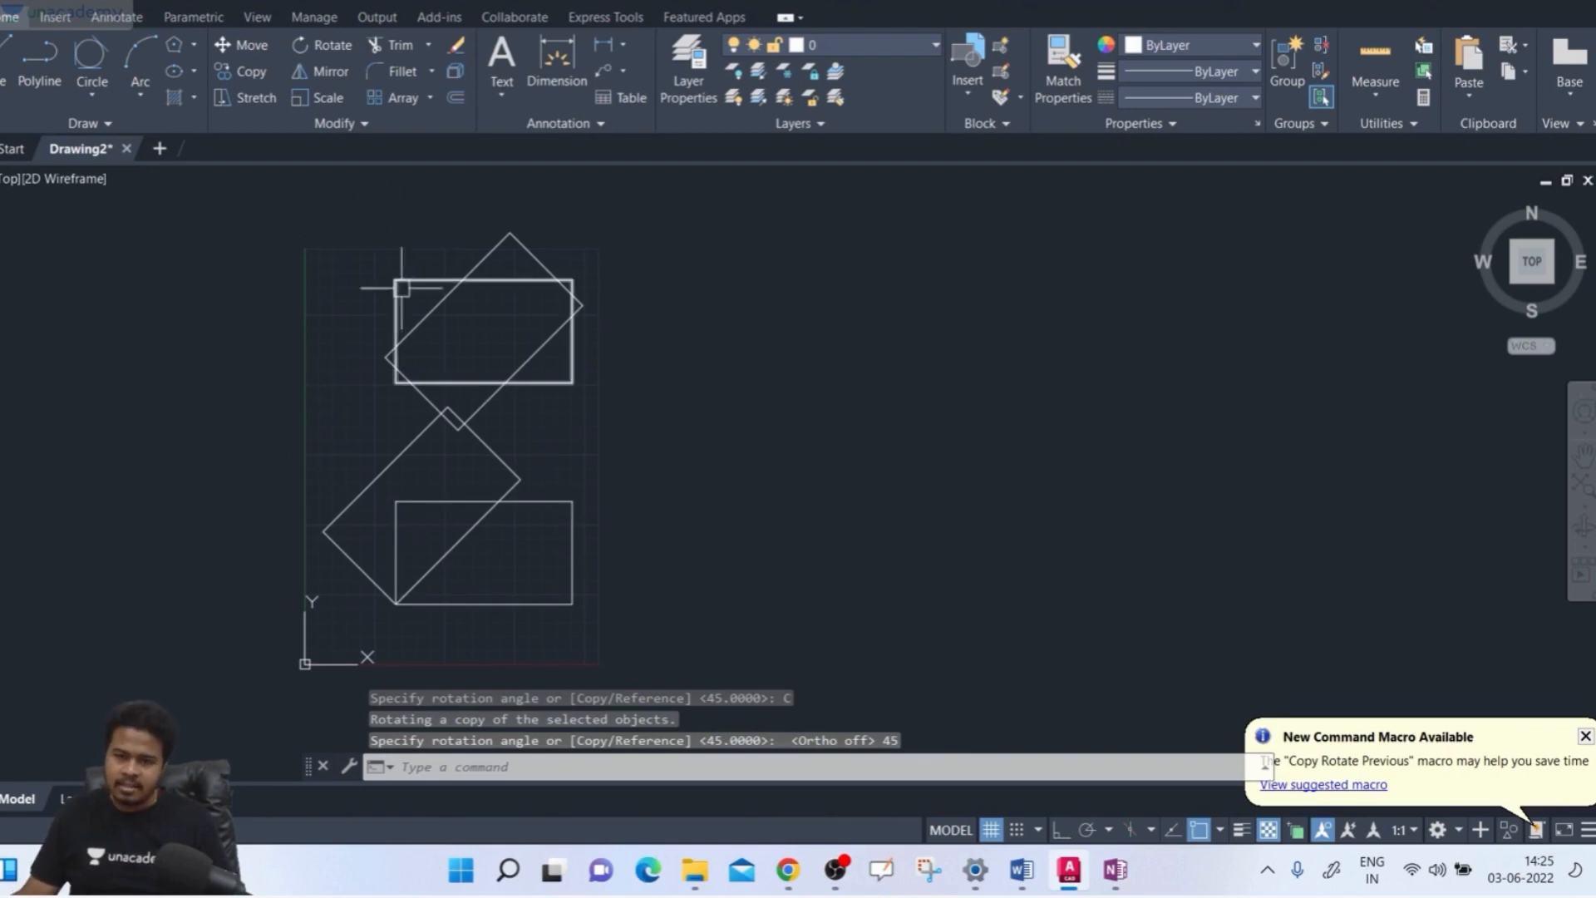
{"action": "left_click", "coordinate": [683, 278]}
{"action": "left_click", "coordinate": [366, 325]}
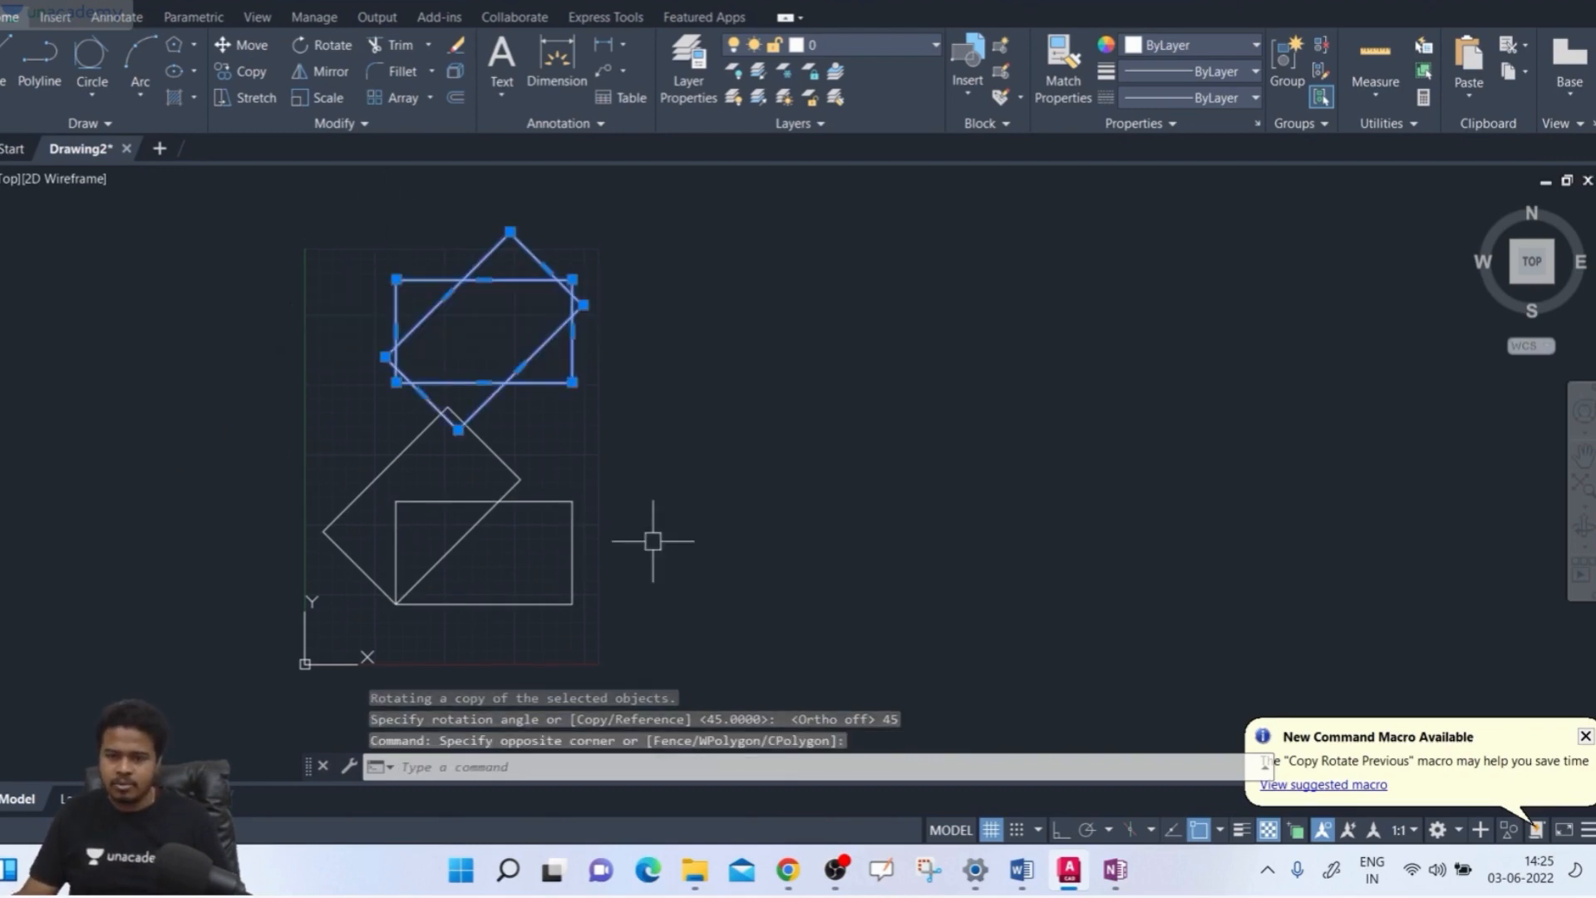
{"action": "left_click", "coordinate": [646, 503]}
{"action": "left_click", "coordinate": [349, 561]}
{"action": "key", "text": "Escape"}
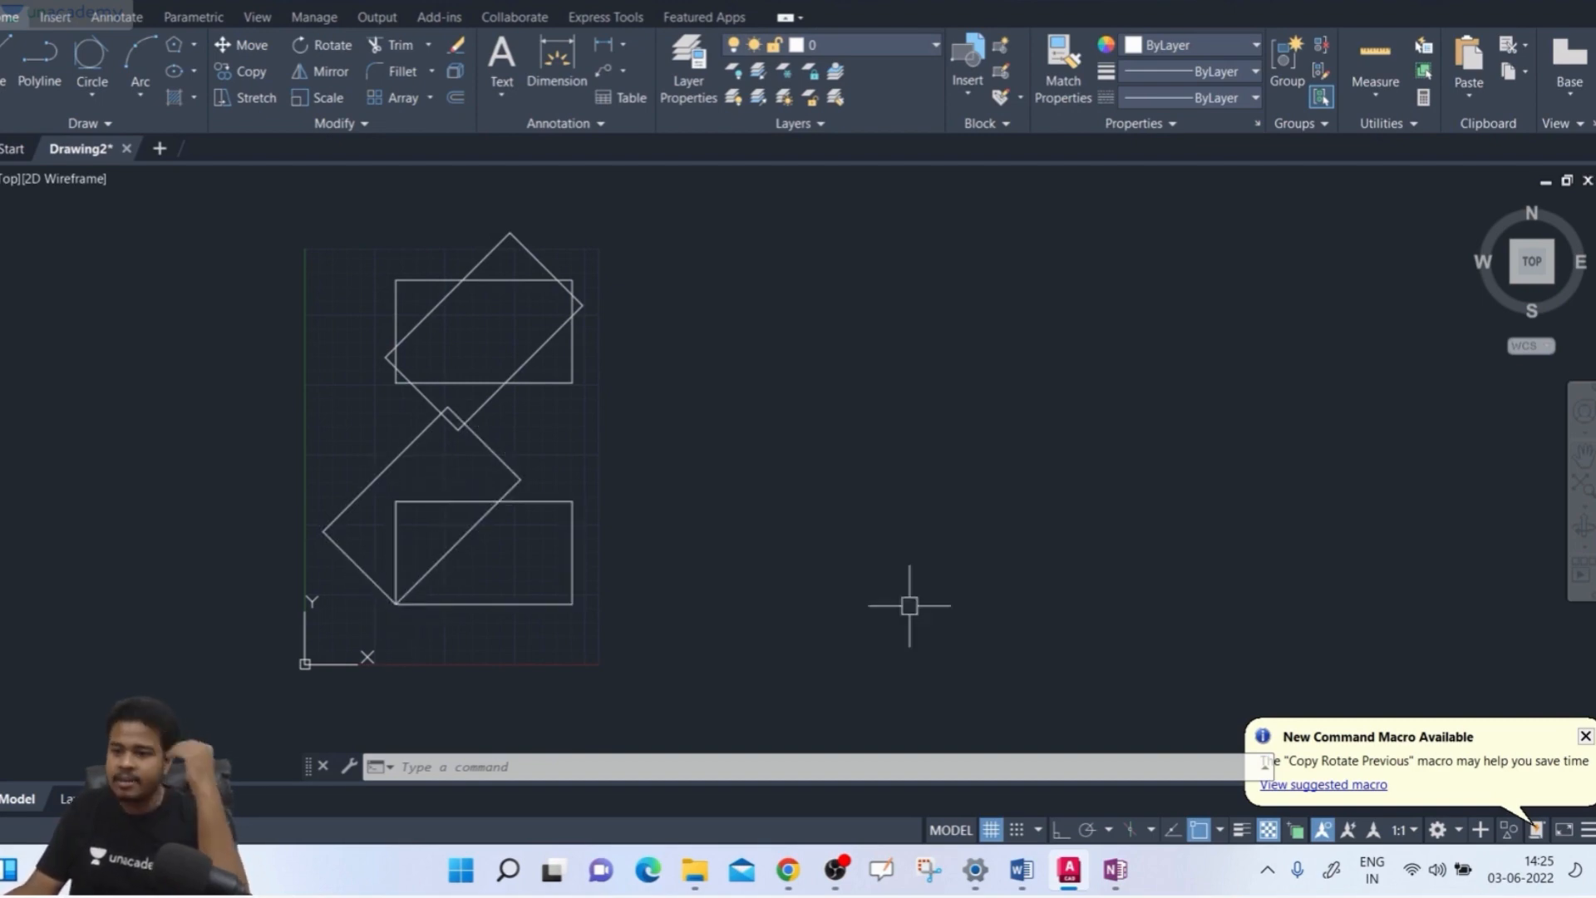
{"action": "left_click", "coordinate": [1587, 735]}
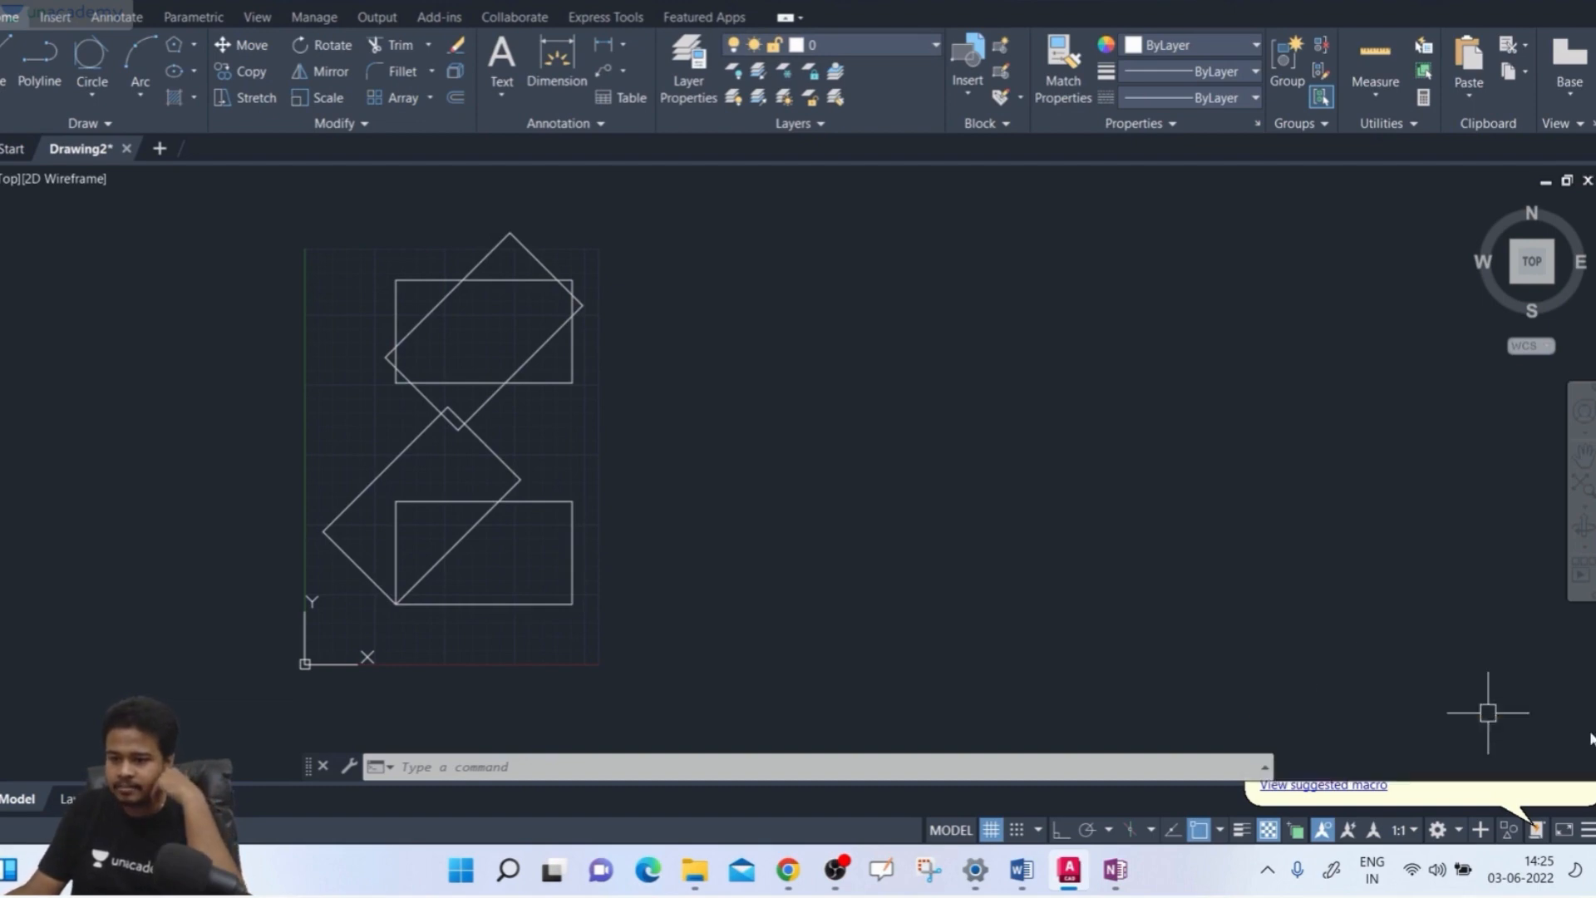
{"action": "left_click", "coordinate": [393, 600]}
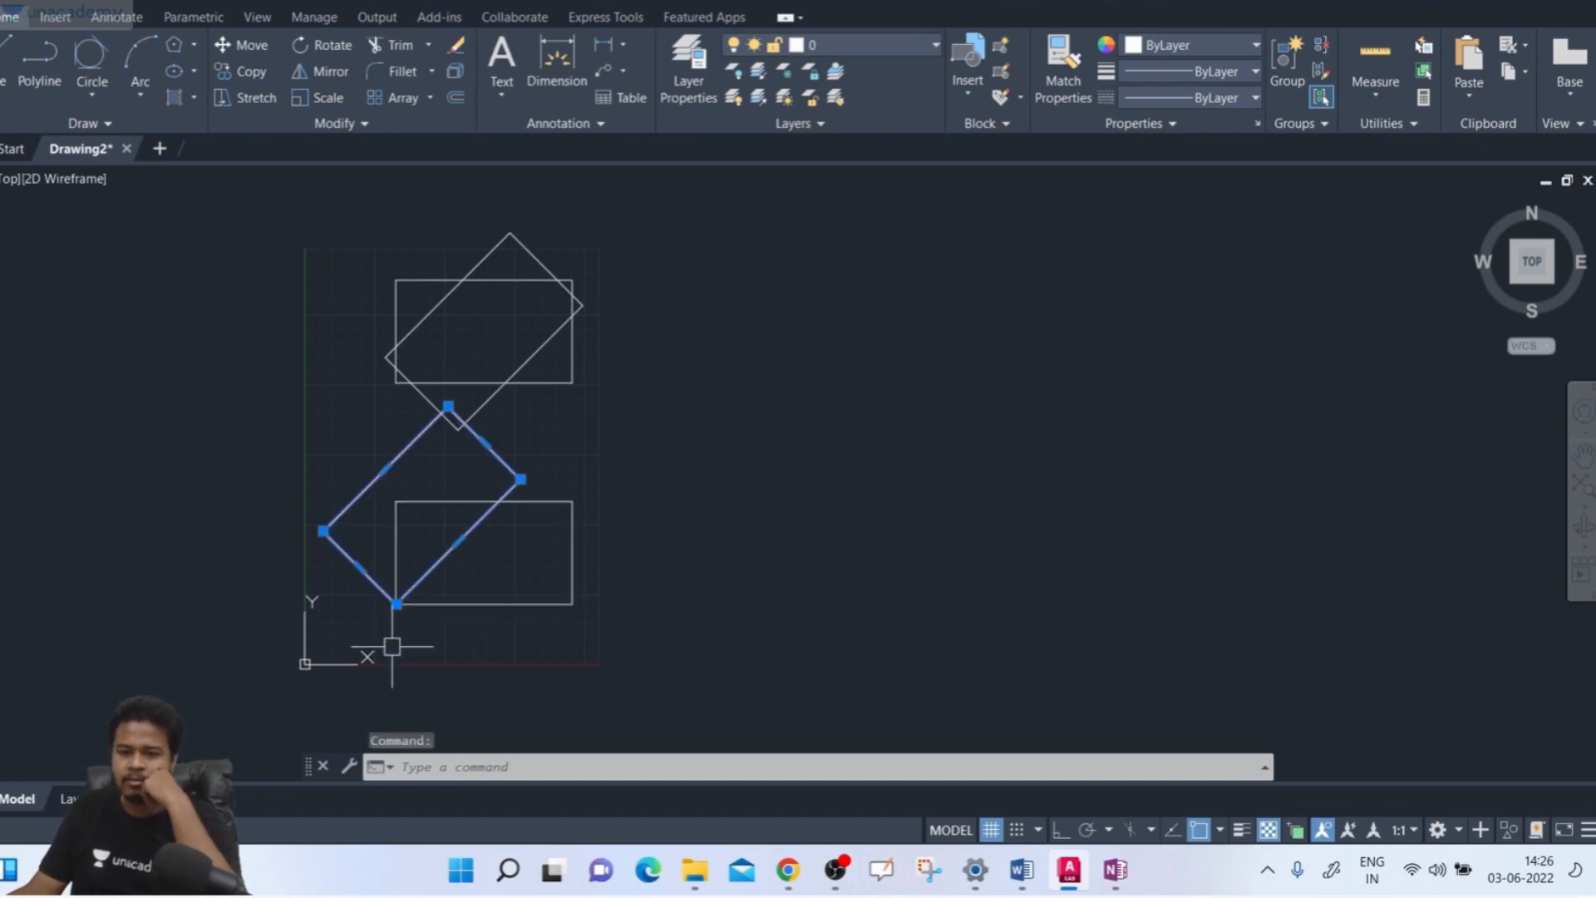
{"action": "key", "text": "Escape"}
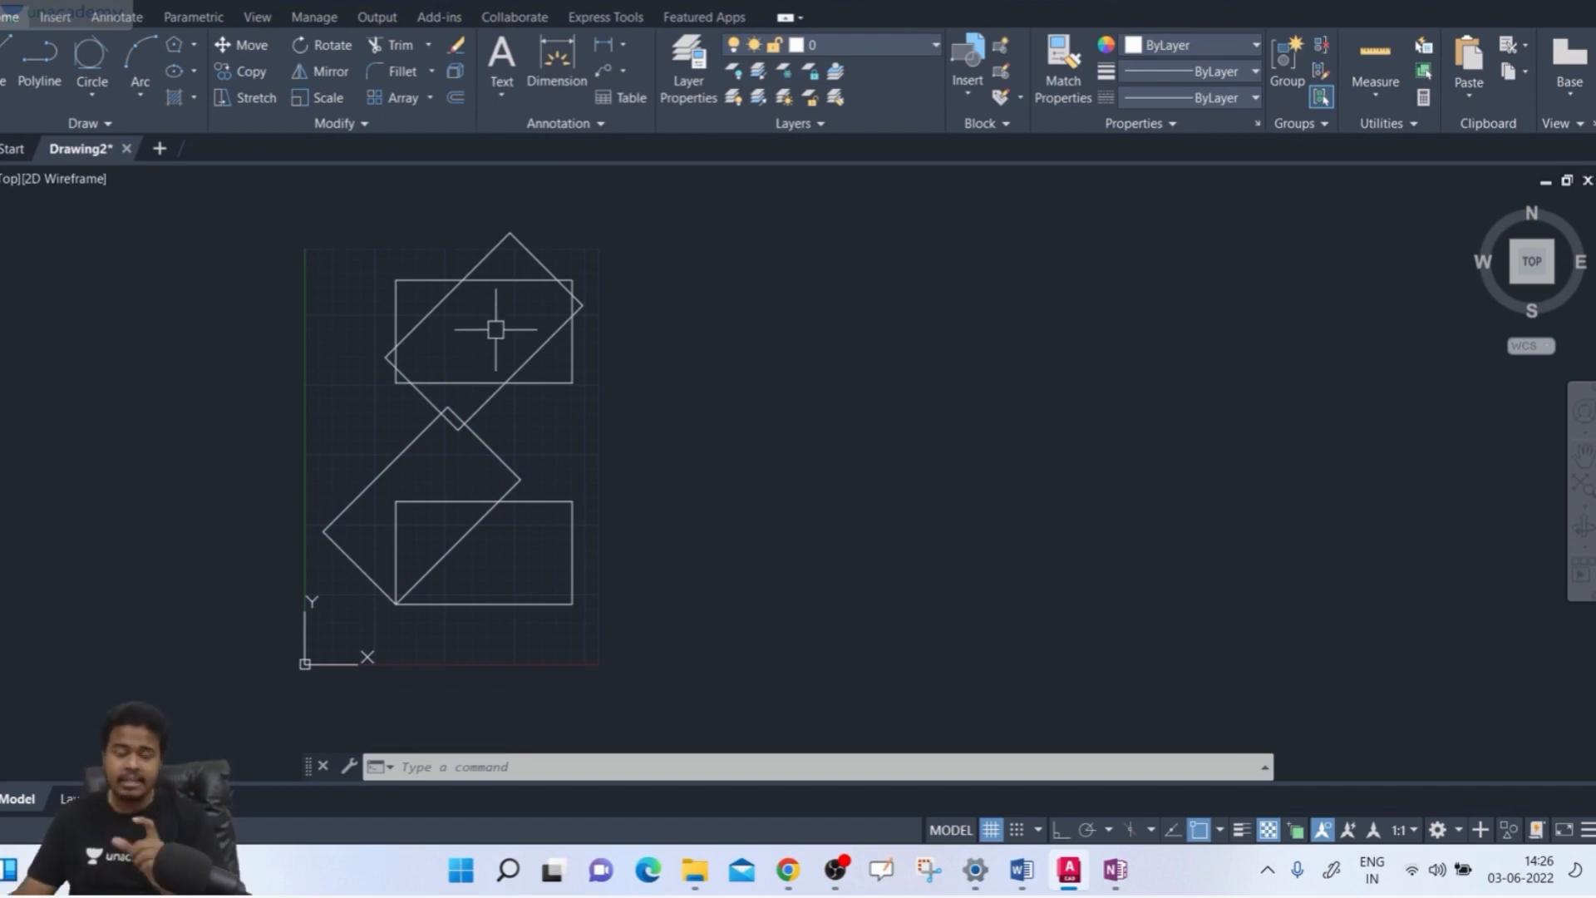
Delete both rotated rectangles, keeping the two upright ones
{"action": "left_click", "coordinate": [507, 411]}
{"action": "left_click", "coordinate": [391, 442]}
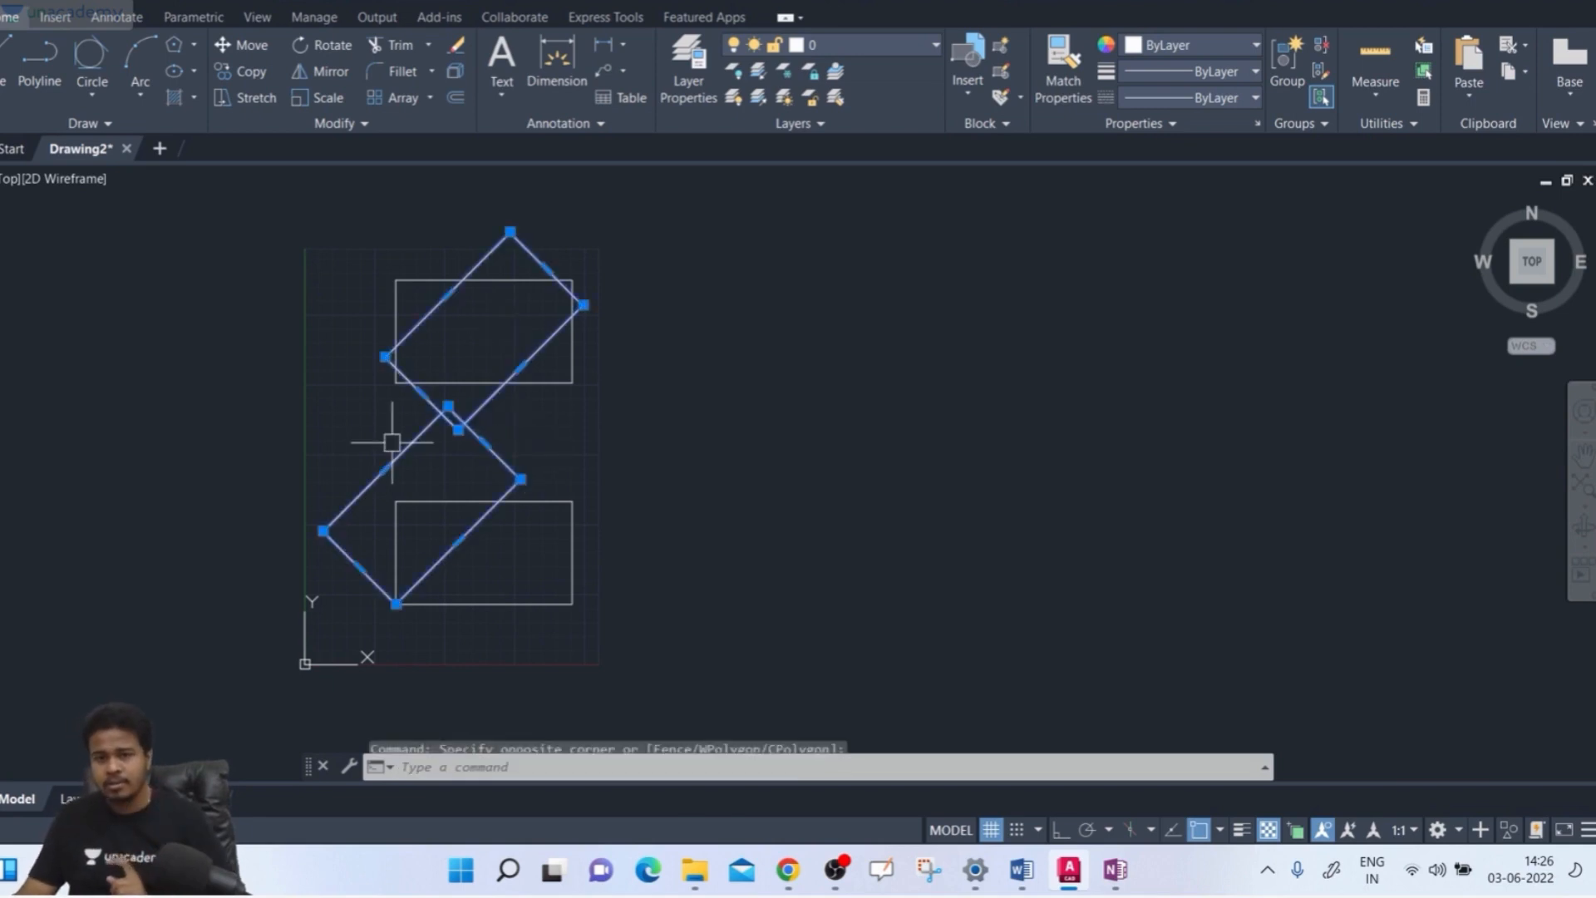
{"action": "key", "text": "Delete"}
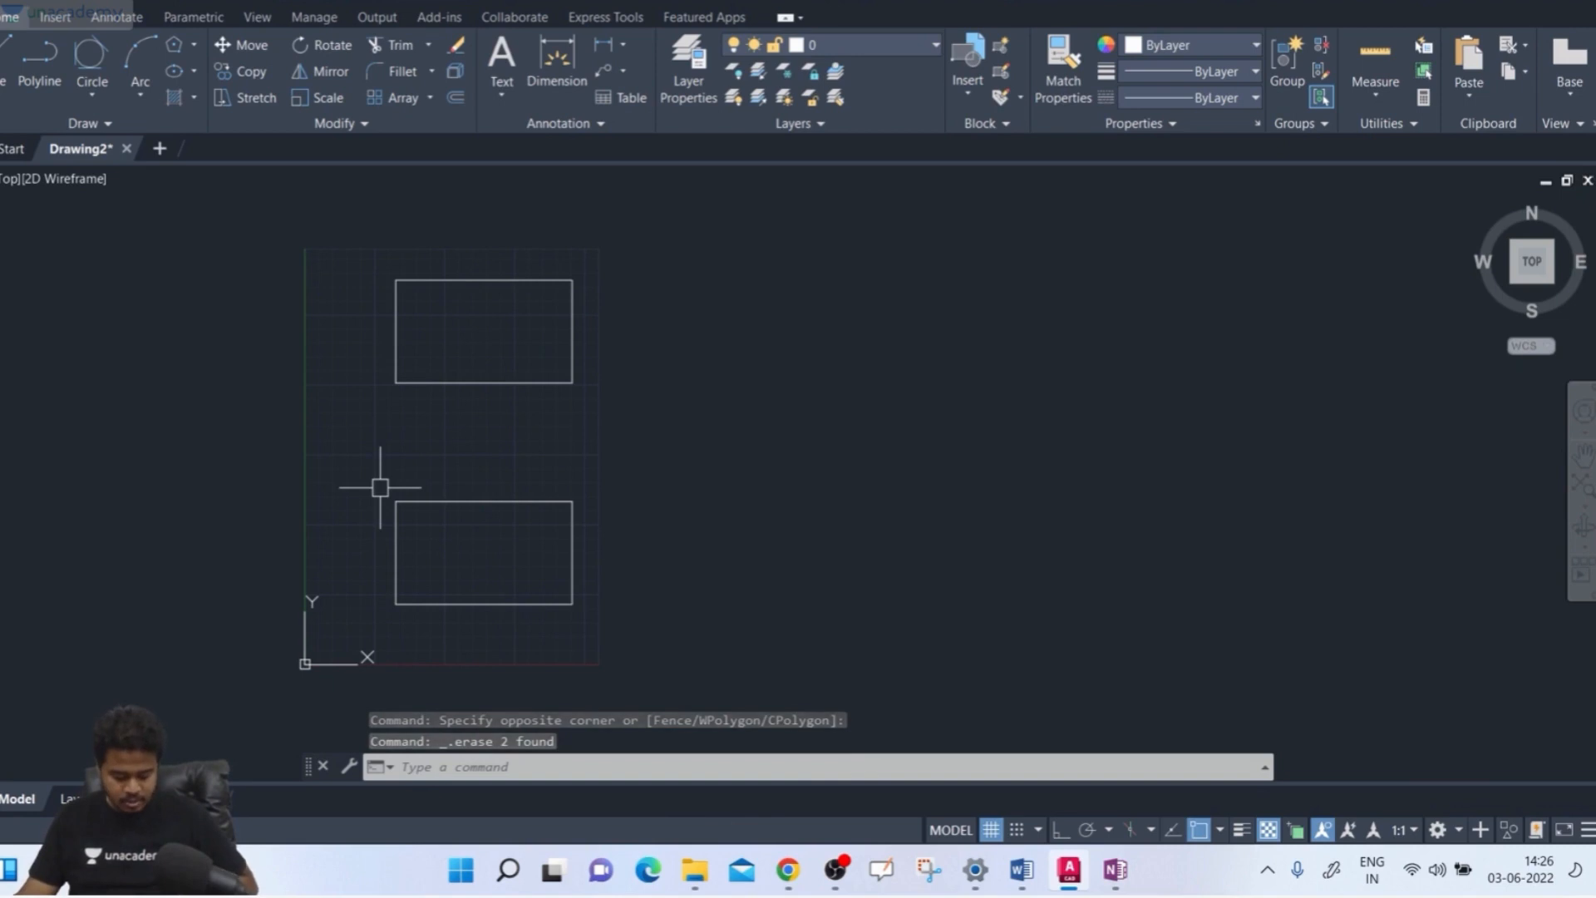
Rotate a copy of the lower rectangle about its lower-left corner, using its diagonal as the reference angle and 20 degrees as the new angle
{"action": "type", "text": "RO"}
{"action": "key", "text": "Return"}
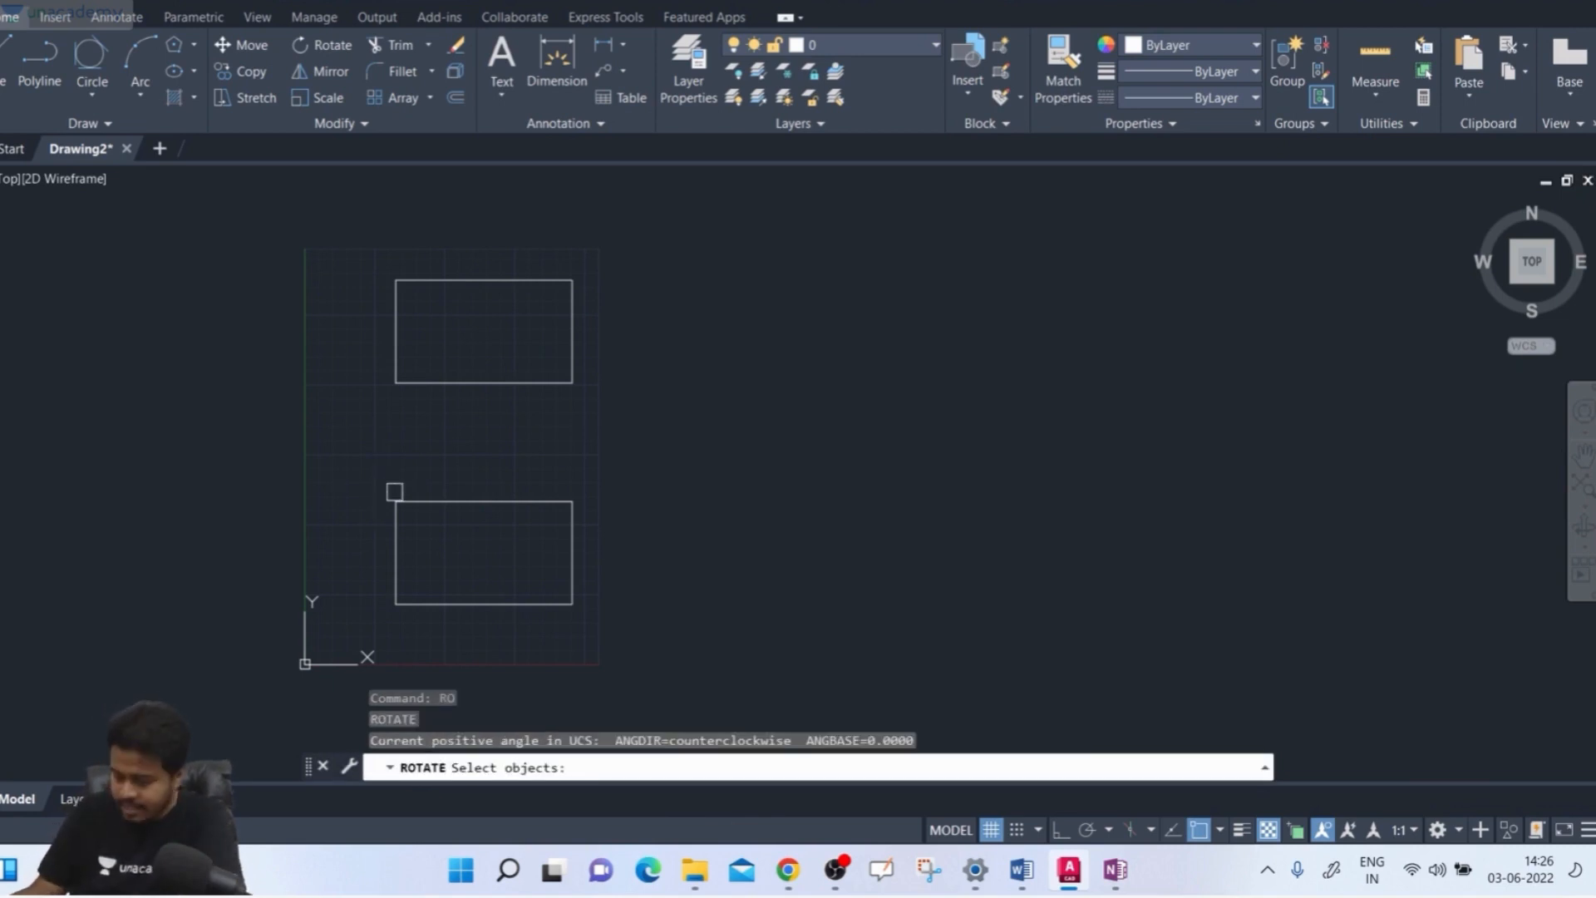
{"action": "left_click", "coordinate": [507, 602]}
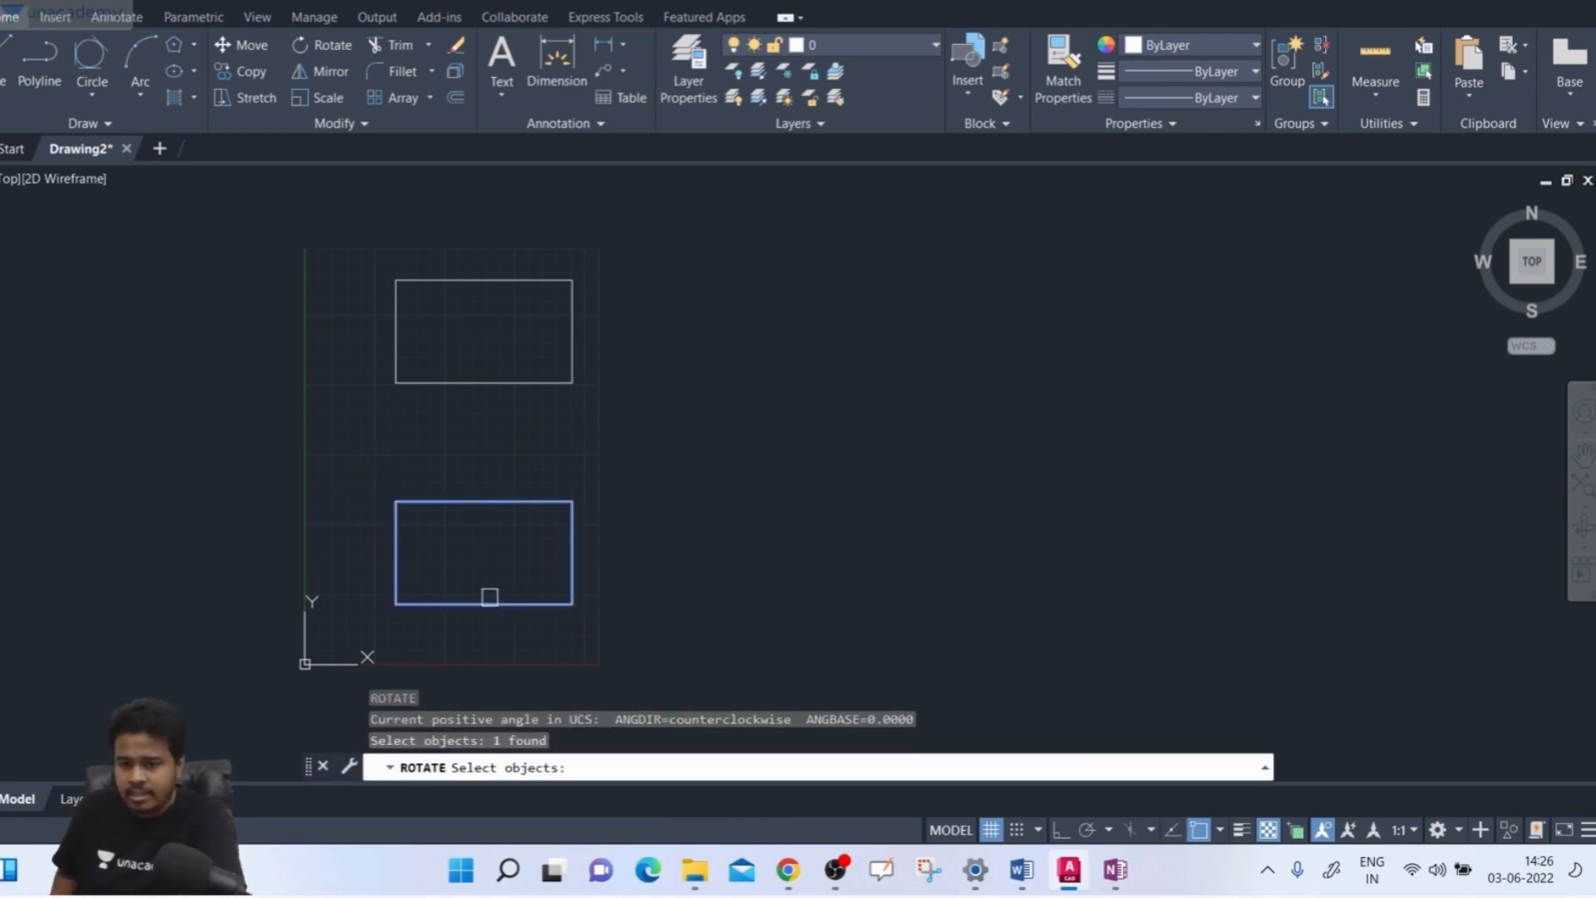
{"action": "key", "text": "Return"}
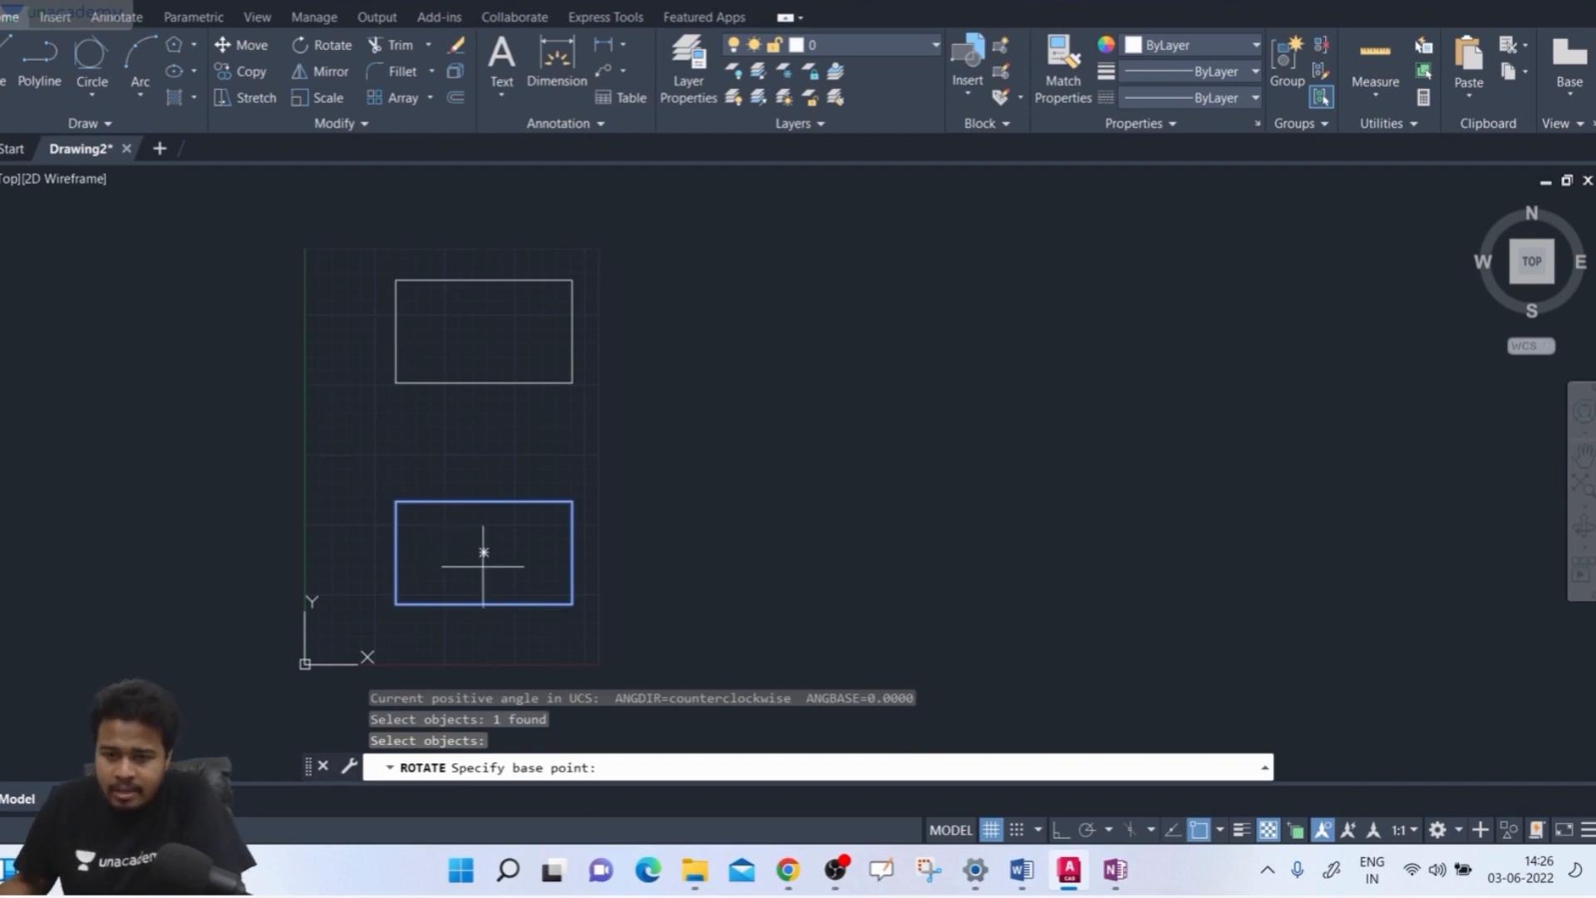
{"action": "left_click", "coordinate": [395, 604]}
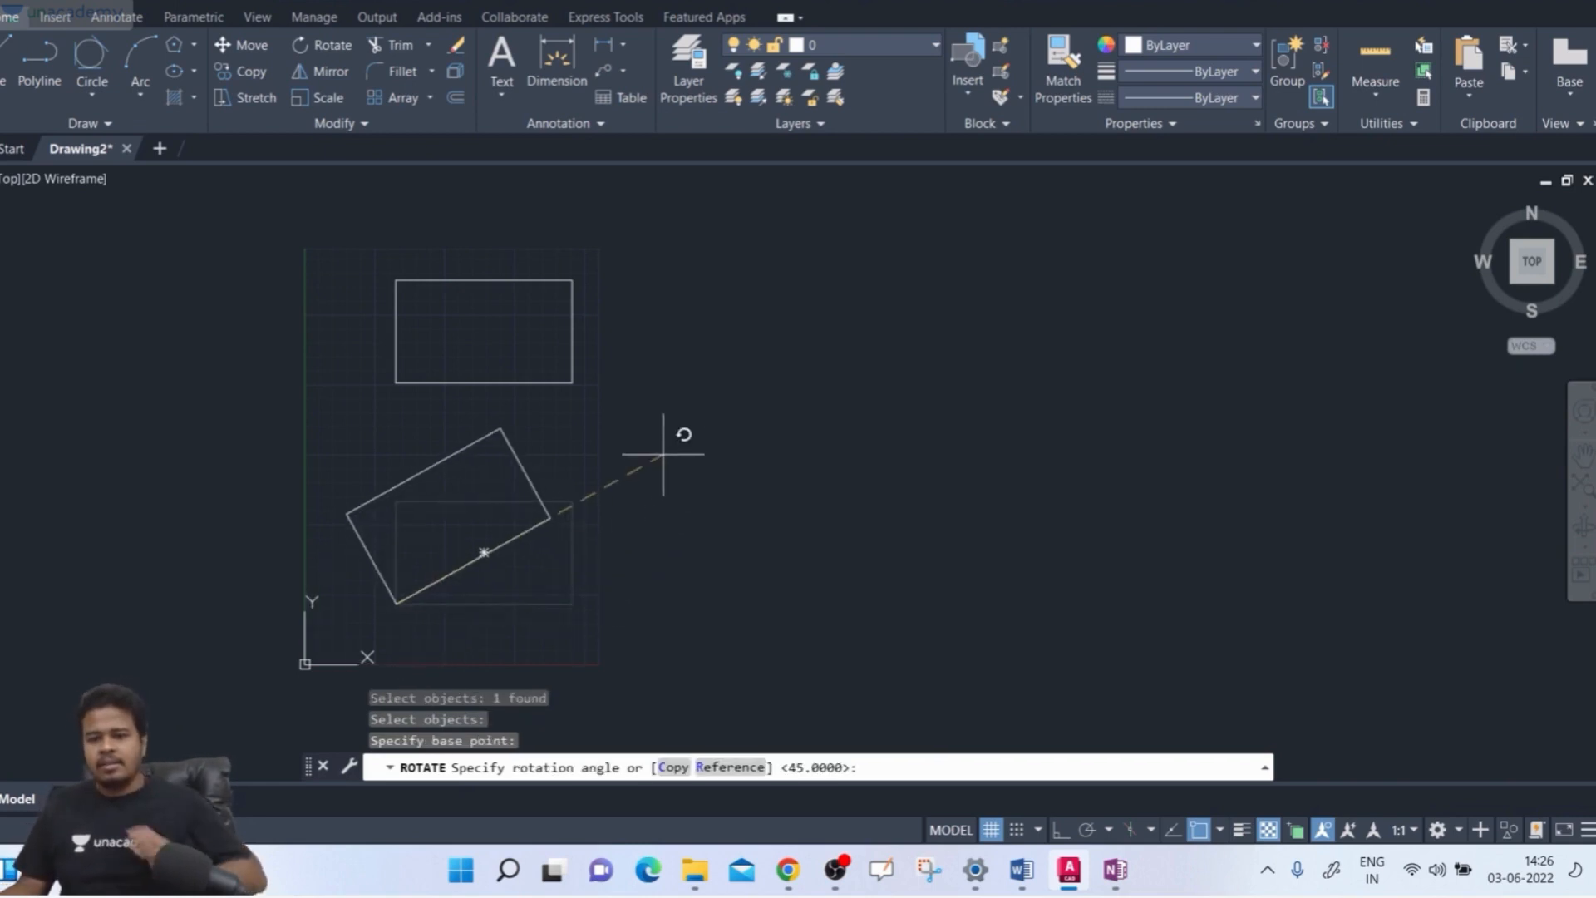
{"action": "left_click", "coordinate": [672, 767]}
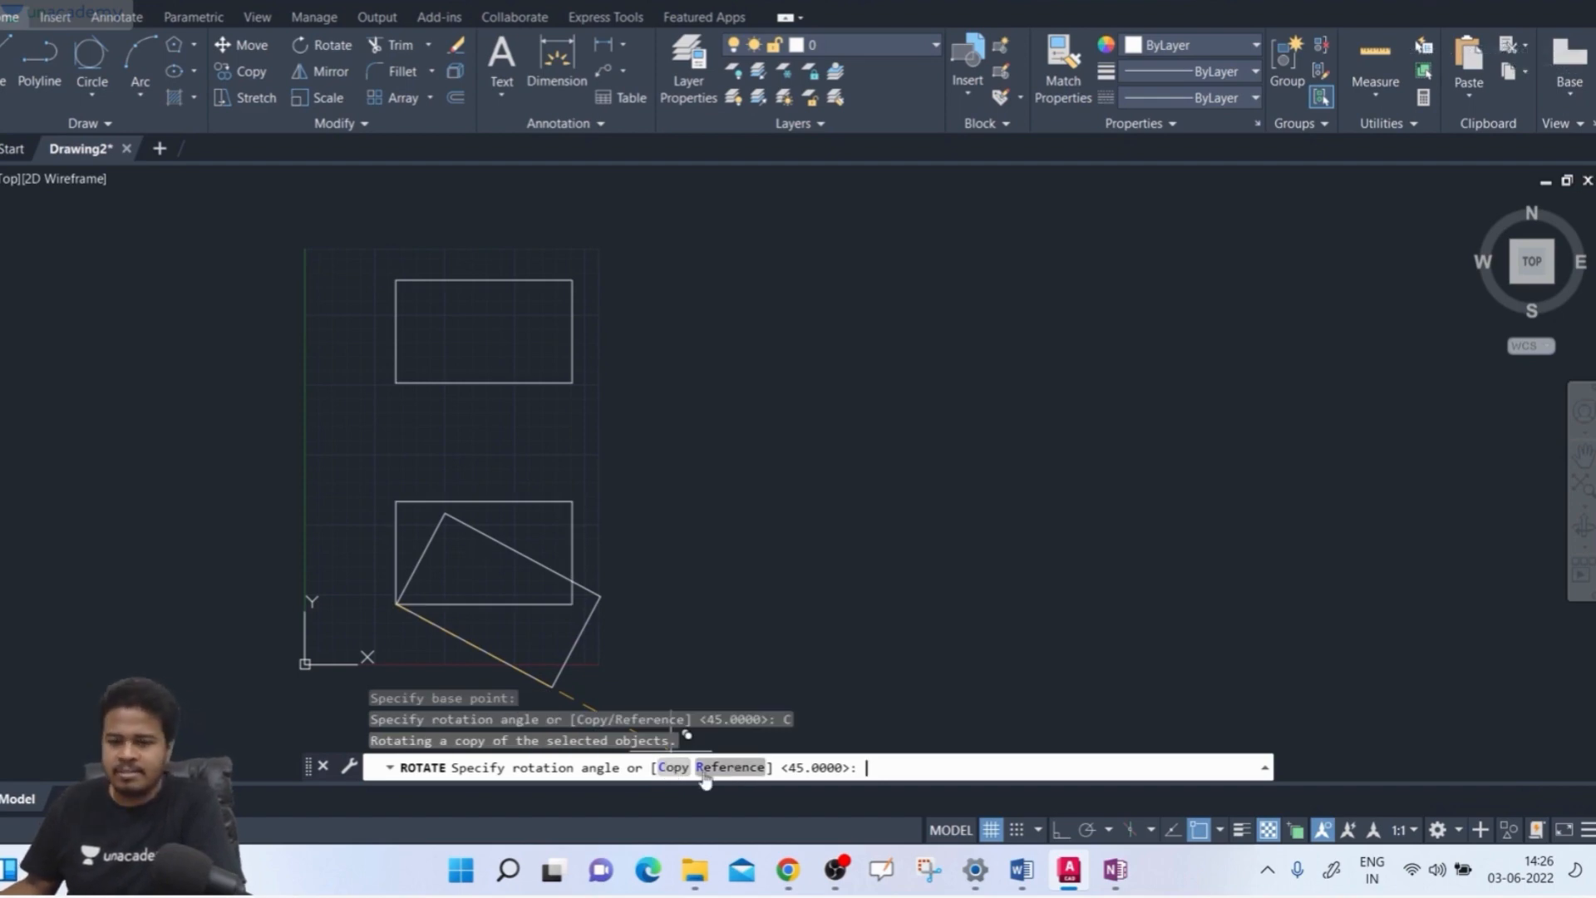
{"action": "left_click", "coordinate": [705, 774]}
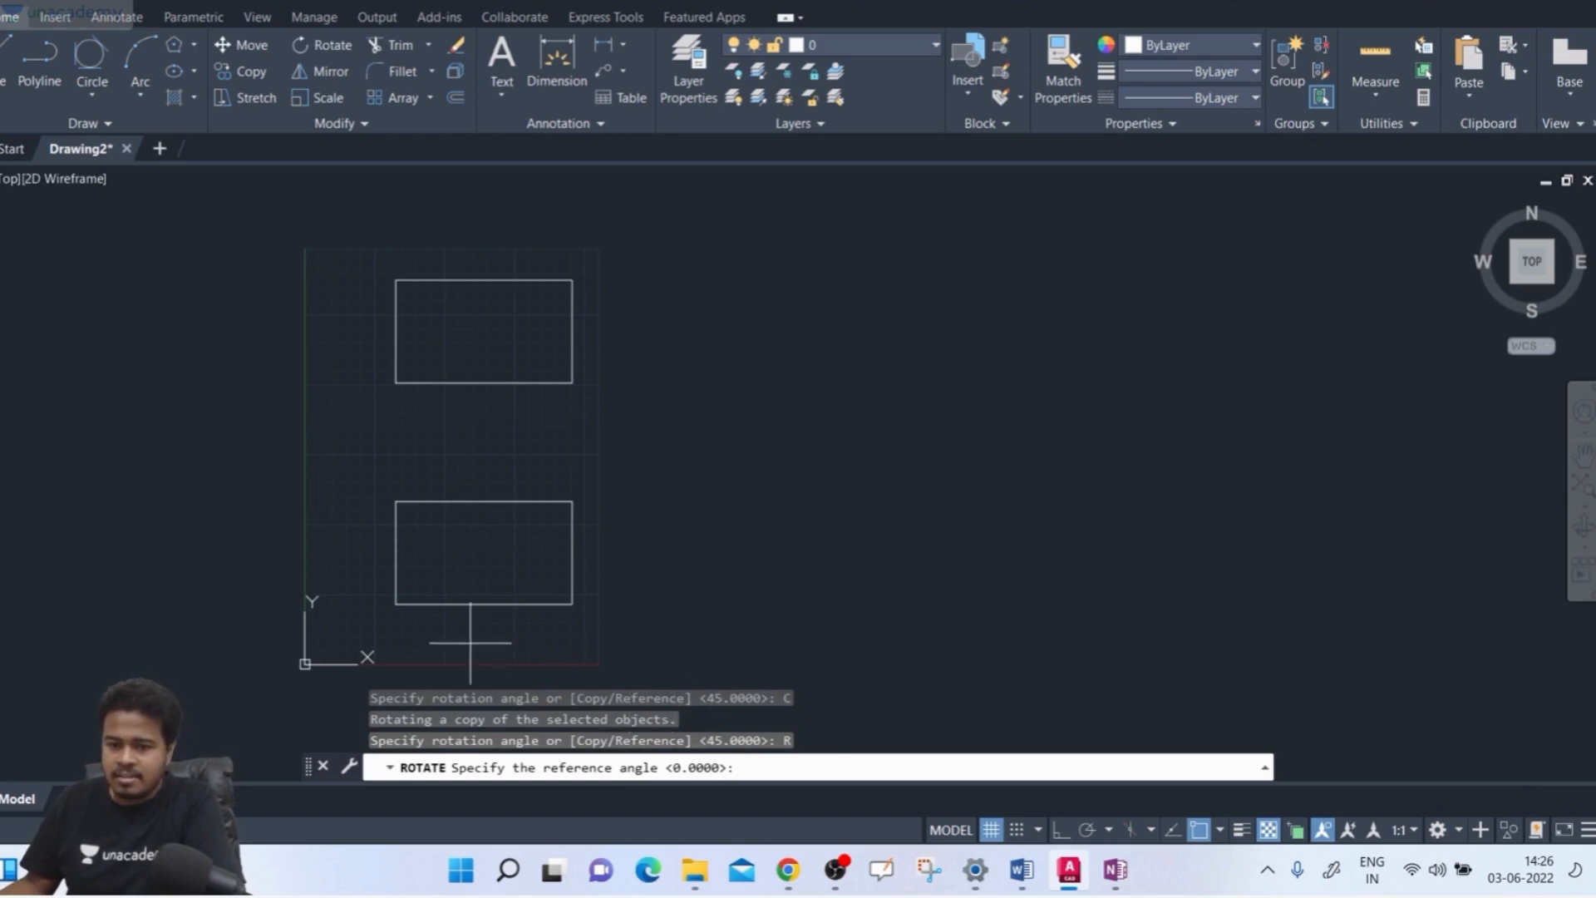
{"action": "left_click", "coordinate": [395, 604]}
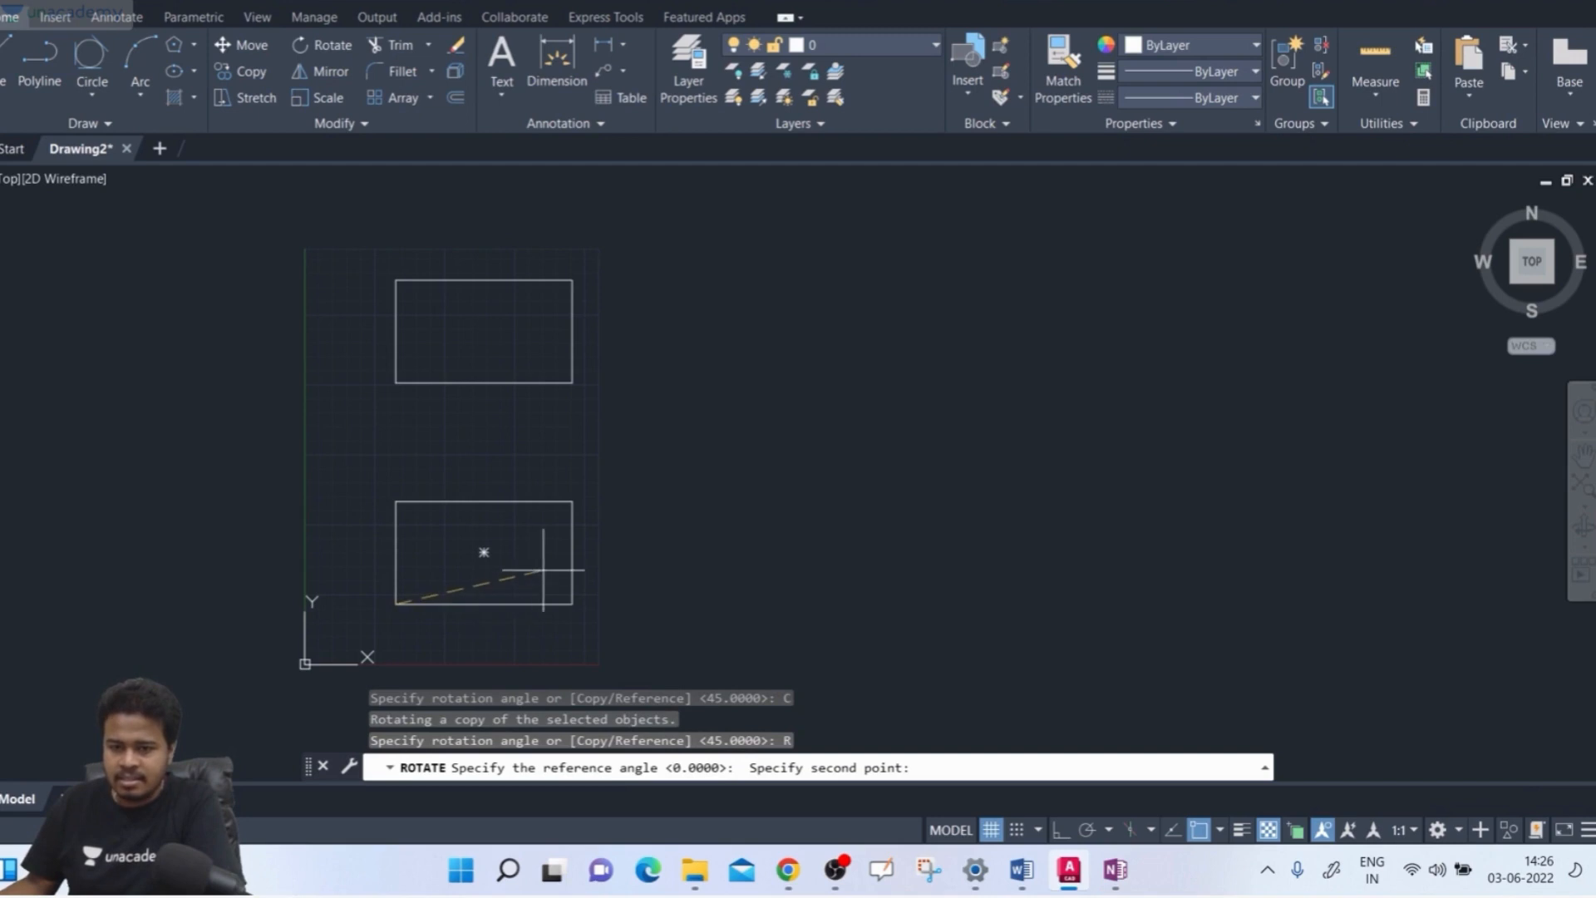
{"action": "left_click", "coordinate": [573, 501]}
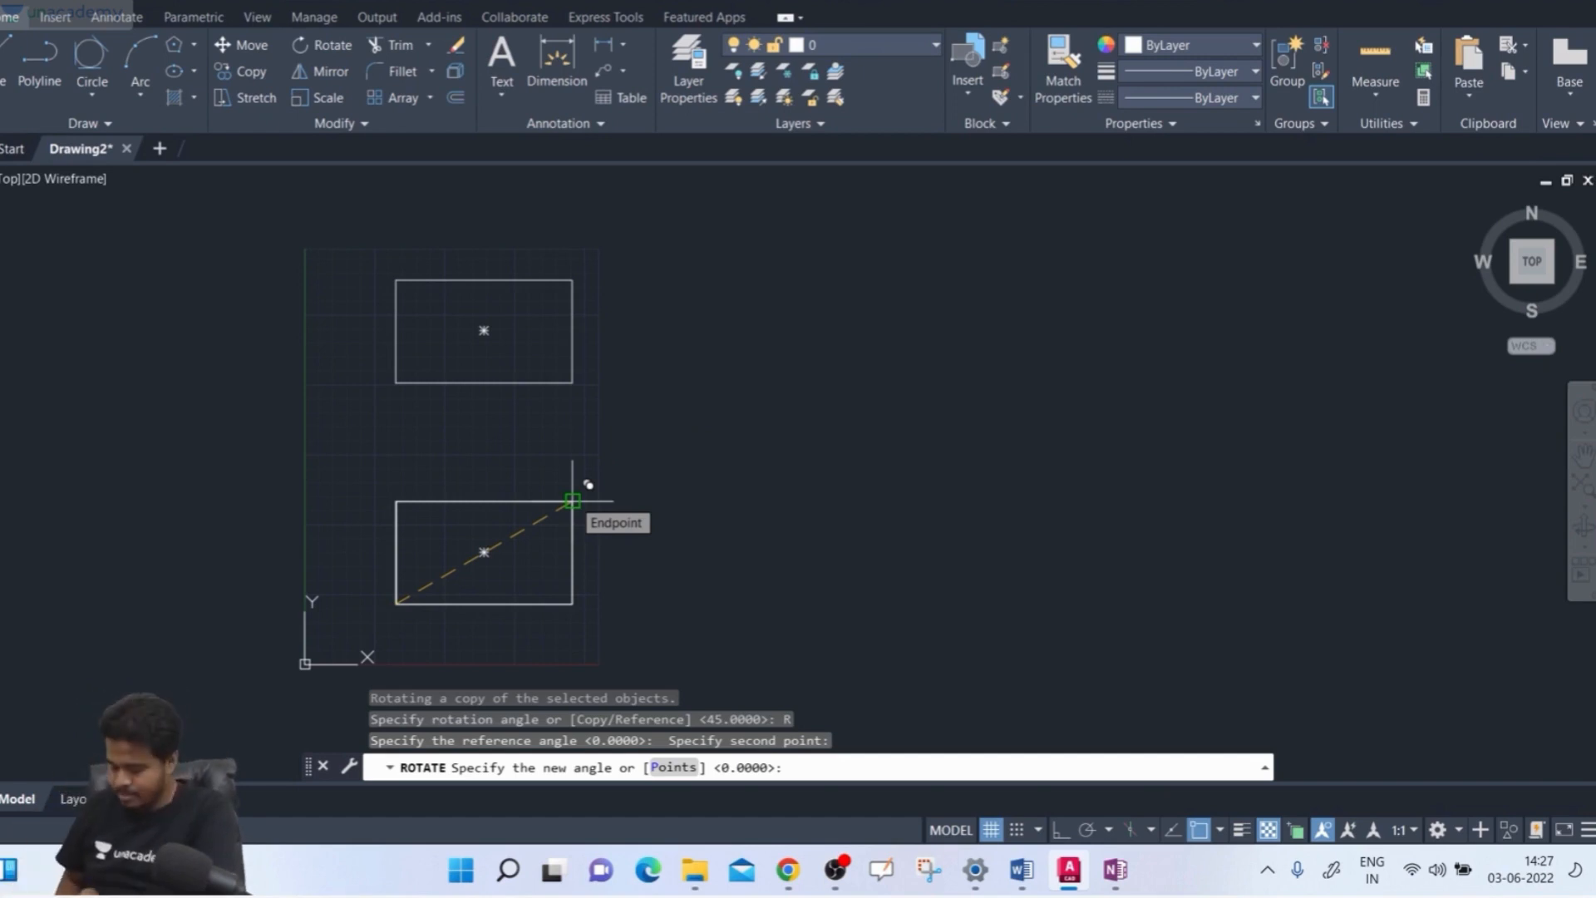
{"action": "type", "text": "0"}
{"action": "key", "text": "Return"}
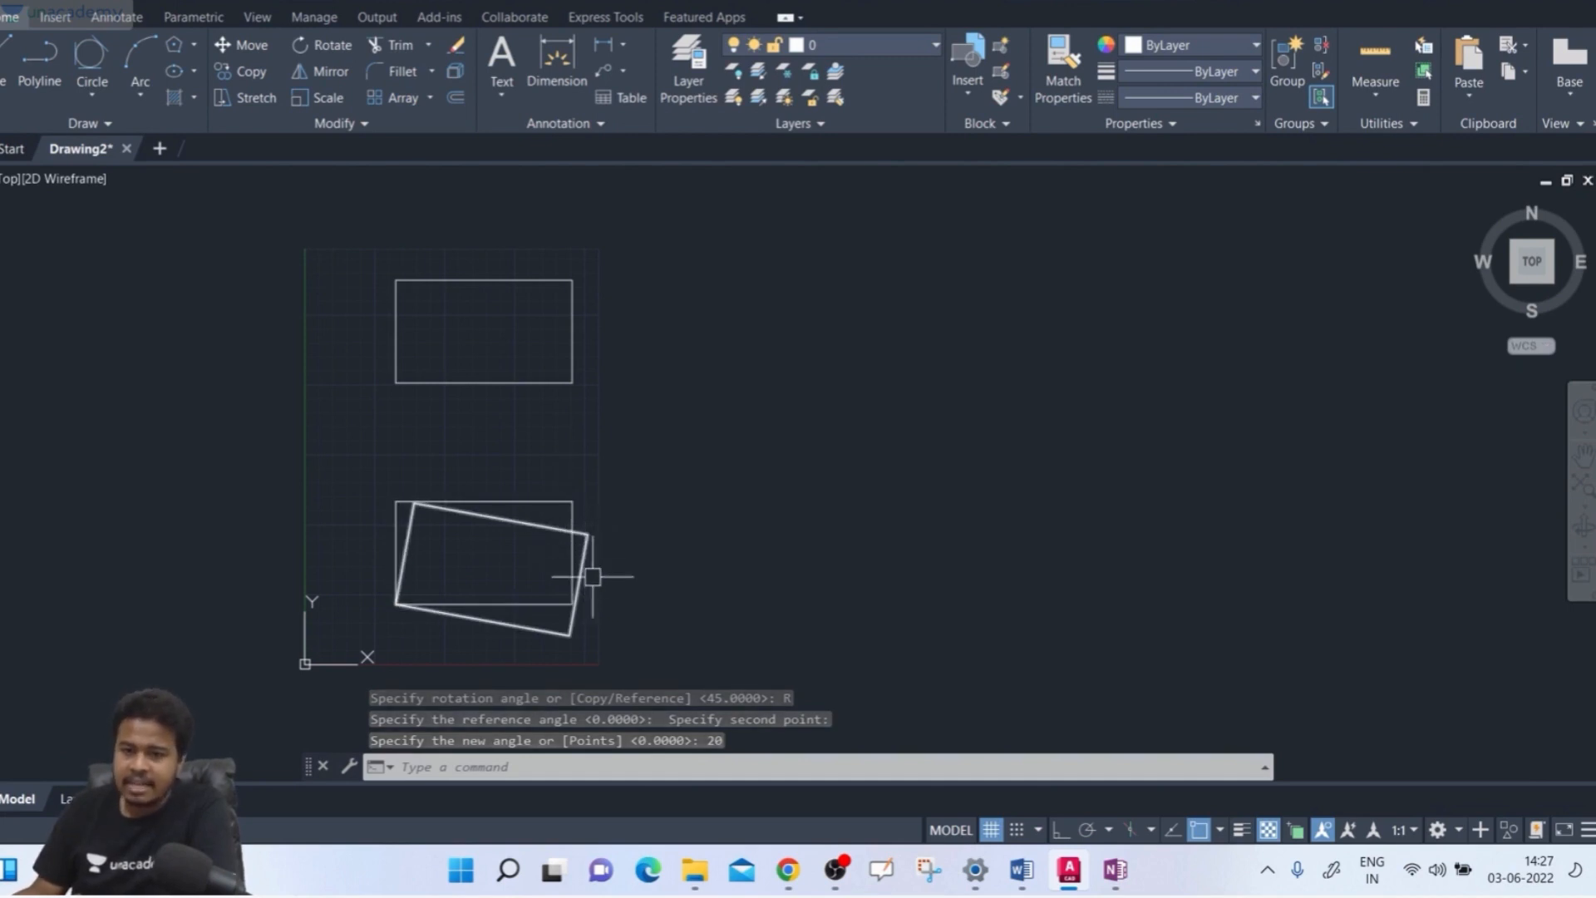
Delete the tilted copy overlapping the lower rectangle
{"action": "scroll", "coordinate": [605, 555], "scroll_direction": "up", "scroll_amount": 2}
{"action": "scroll", "coordinate": [603, 556], "scroll_direction": "down", "scroll_amount": 2}
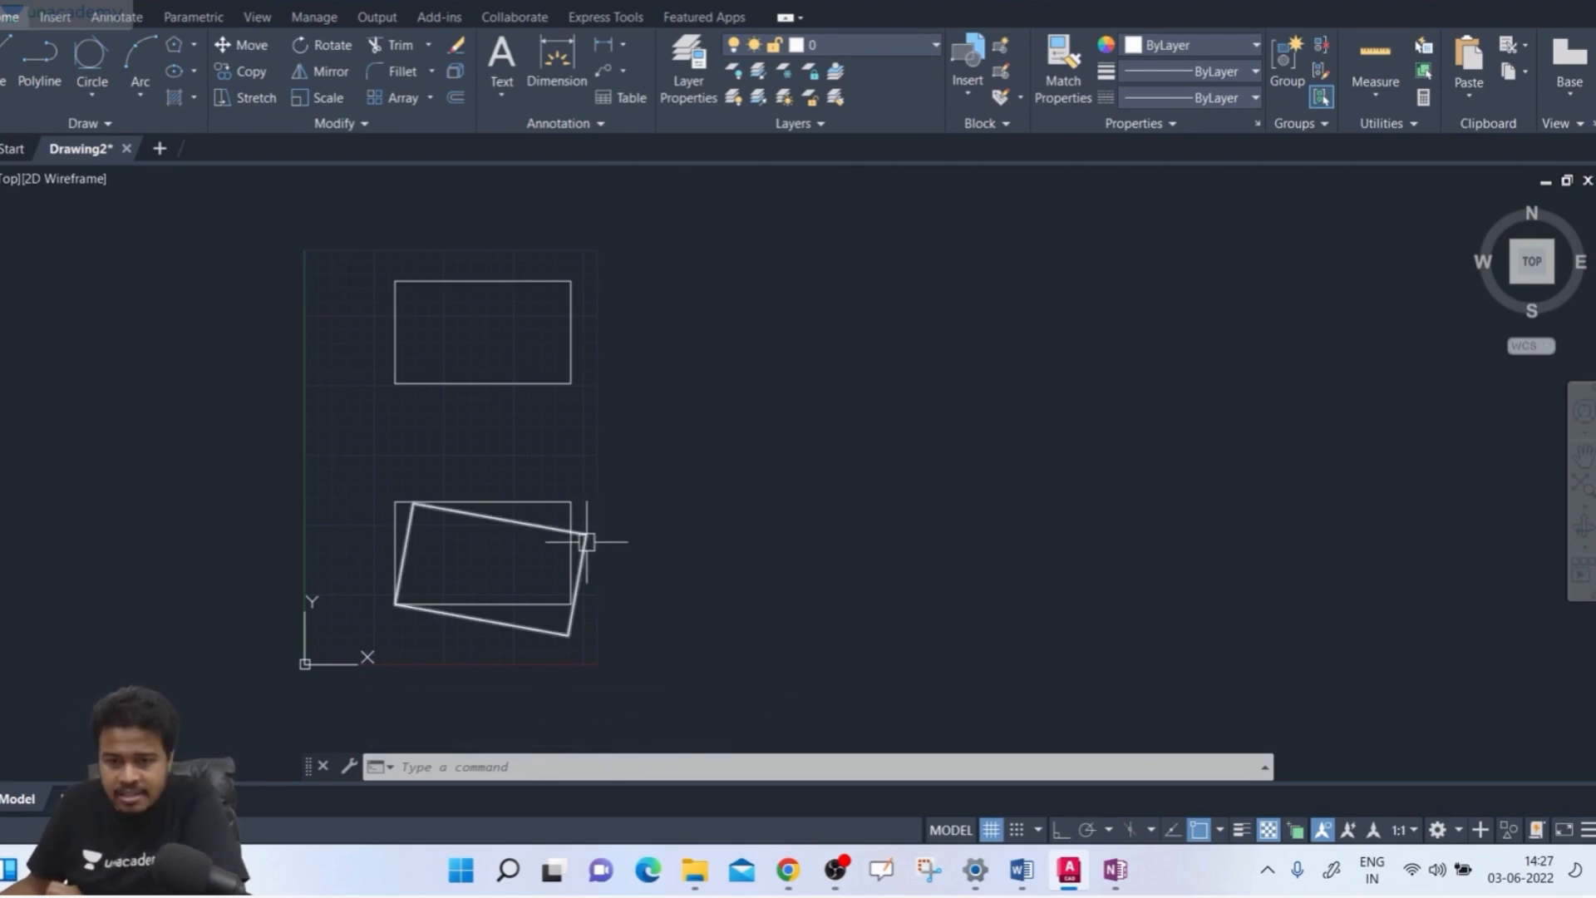
{"action": "left_click", "coordinate": [587, 543]}
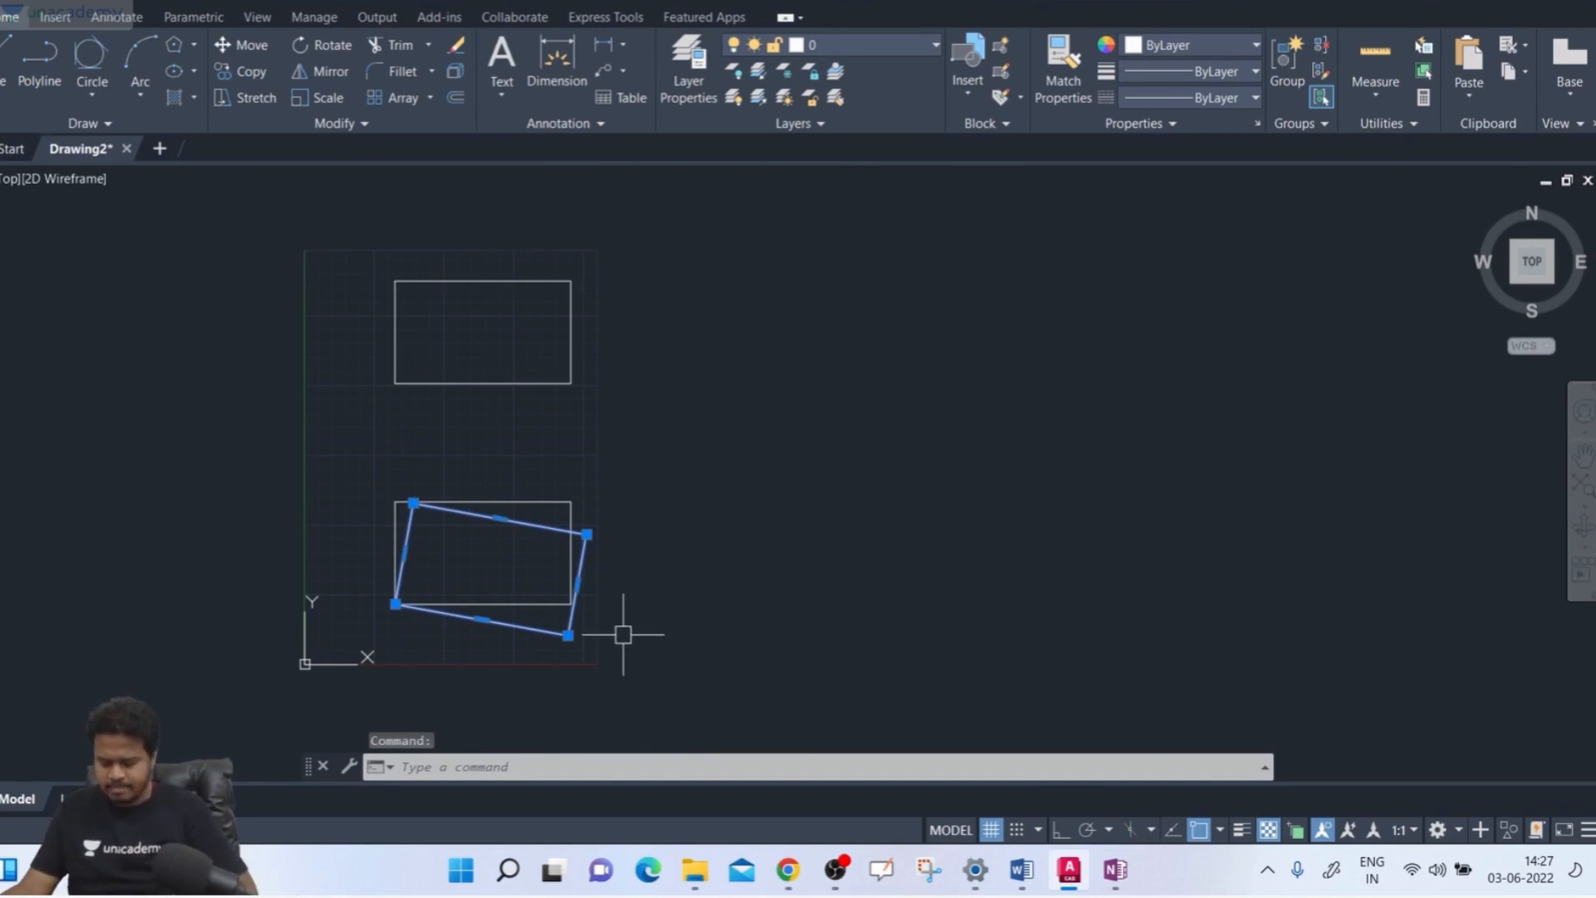
{"action": "key", "text": "Delete"}
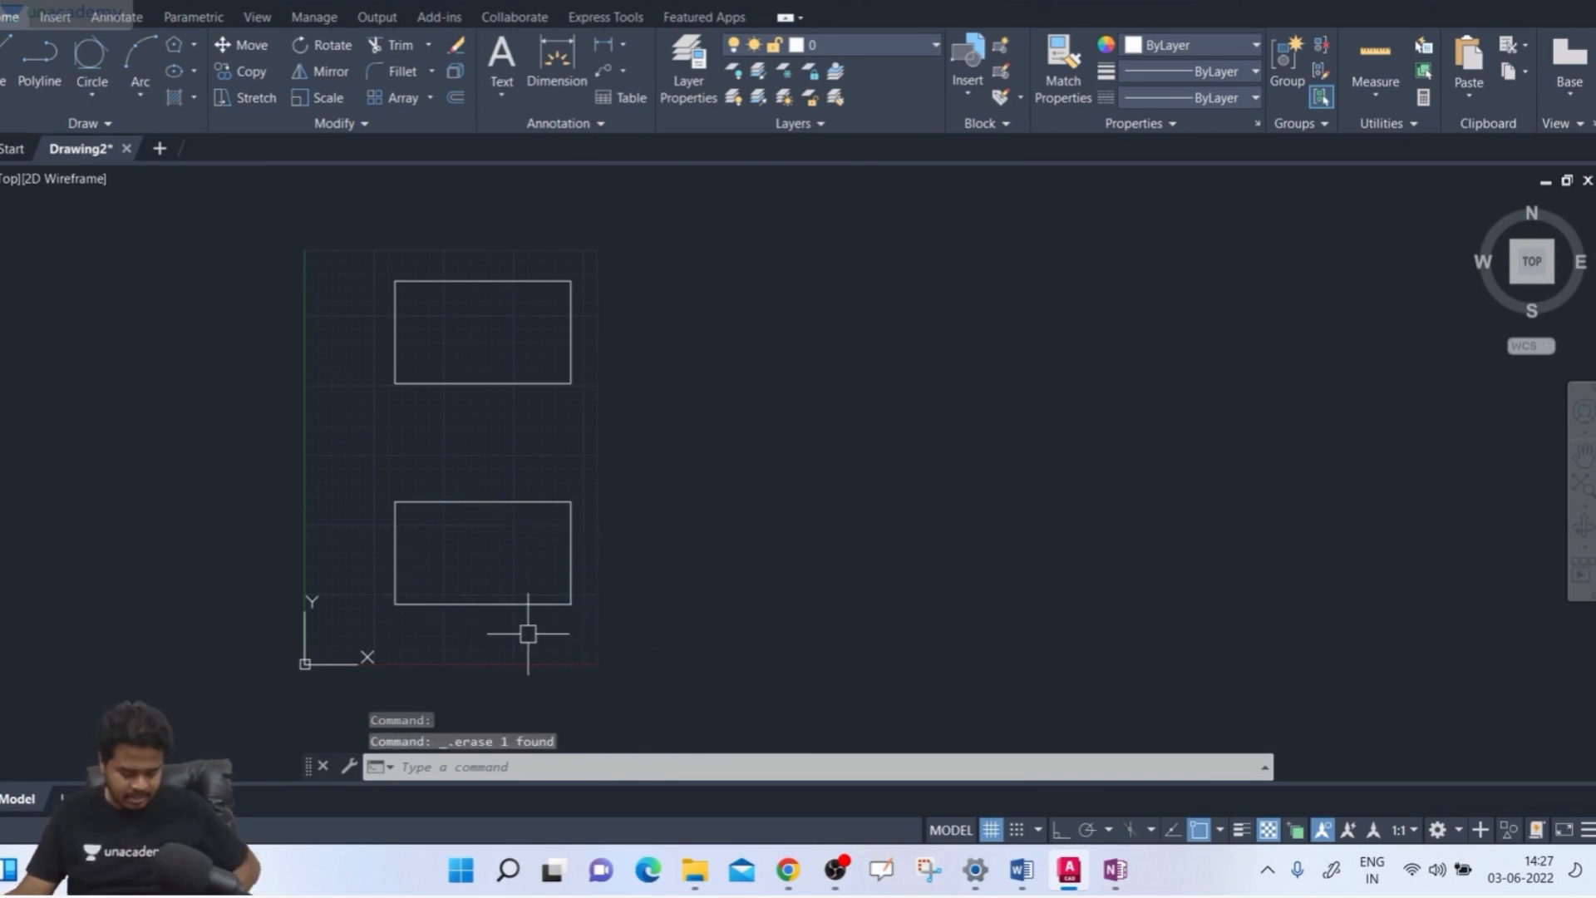
Rotate the lower rectangle about its lower-left corner with the Reference option, using reference angle 10 and new angle 30 degrees
{"action": "type", "text": "ro"}
{"action": "key", "text": "Return"}
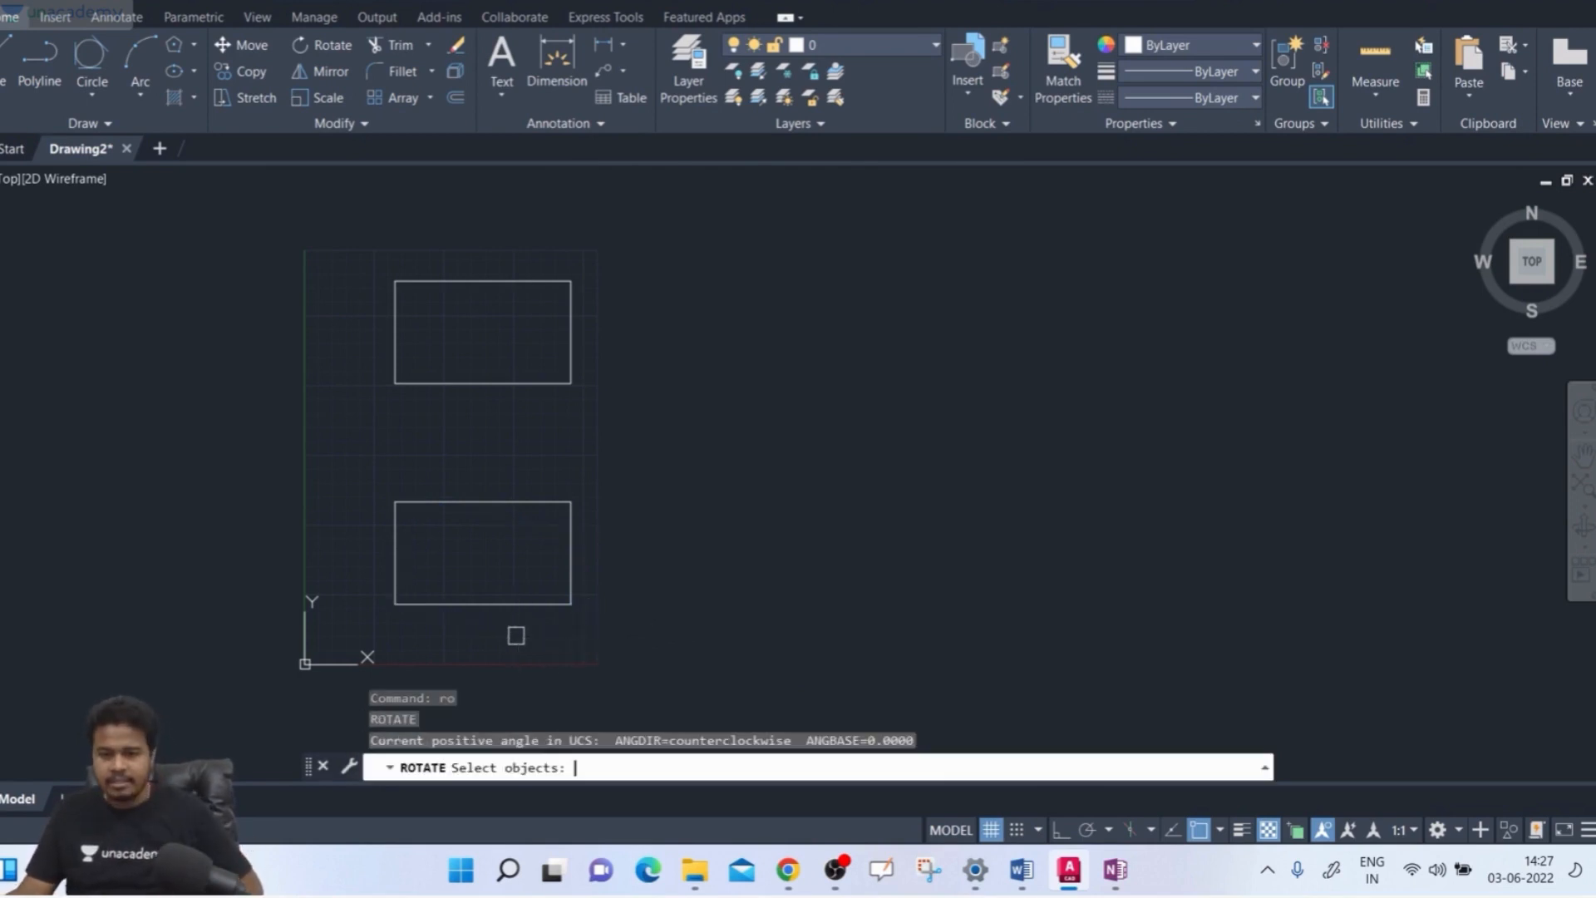
{"action": "left_click", "coordinate": [478, 608]}
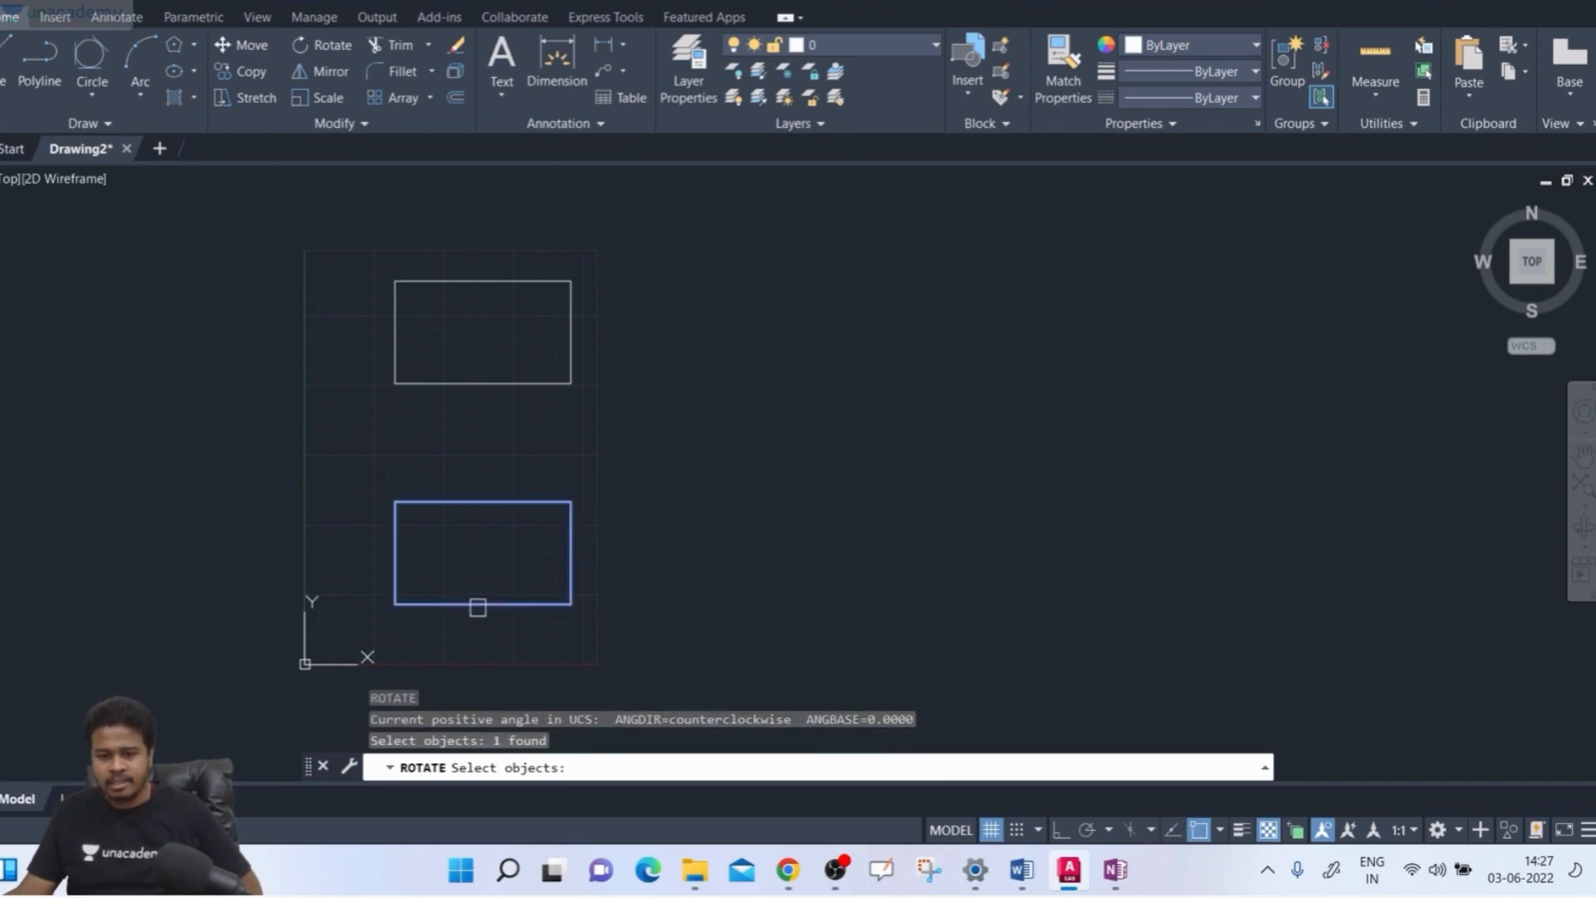
{"action": "key", "text": "Return"}
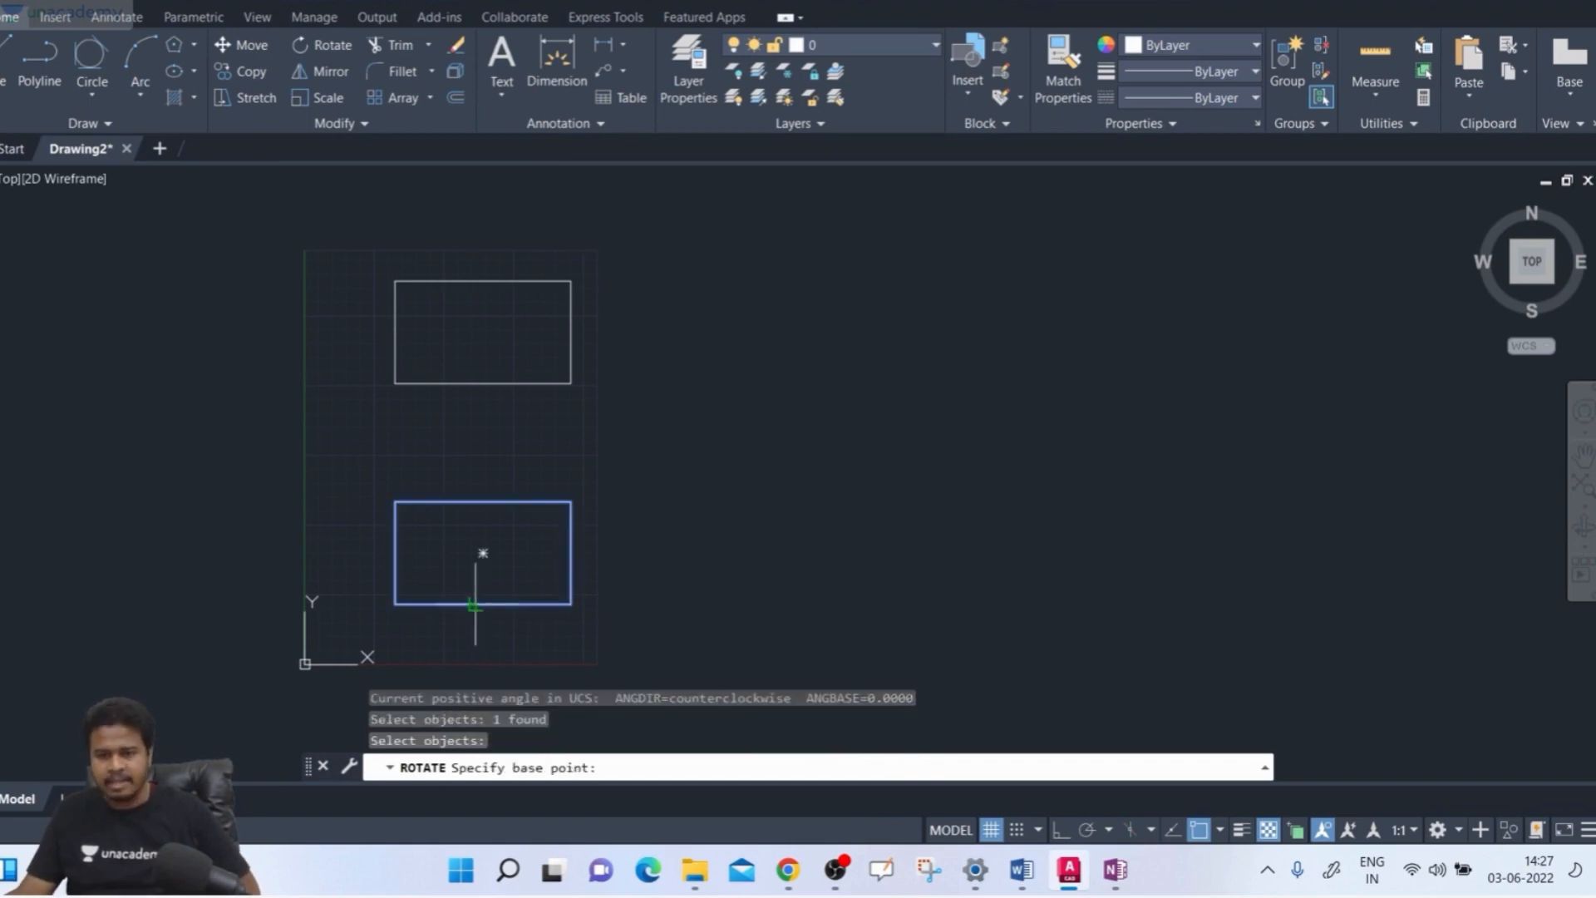
{"action": "left_click", "coordinate": [395, 604]}
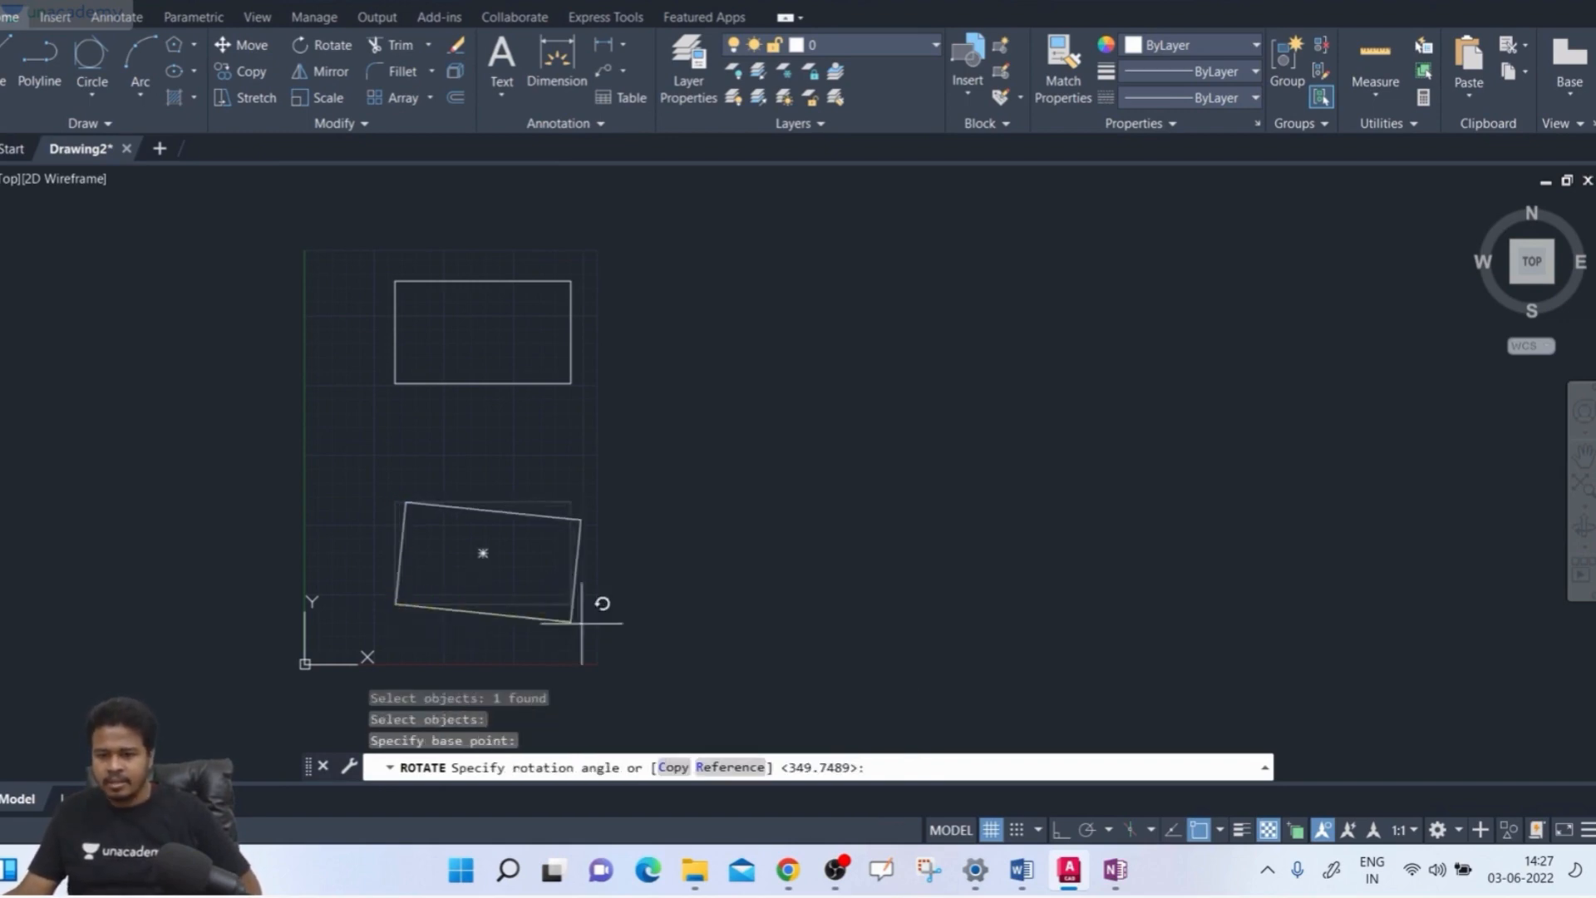
{"action": "left_click", "coordinate": [748, 766]}
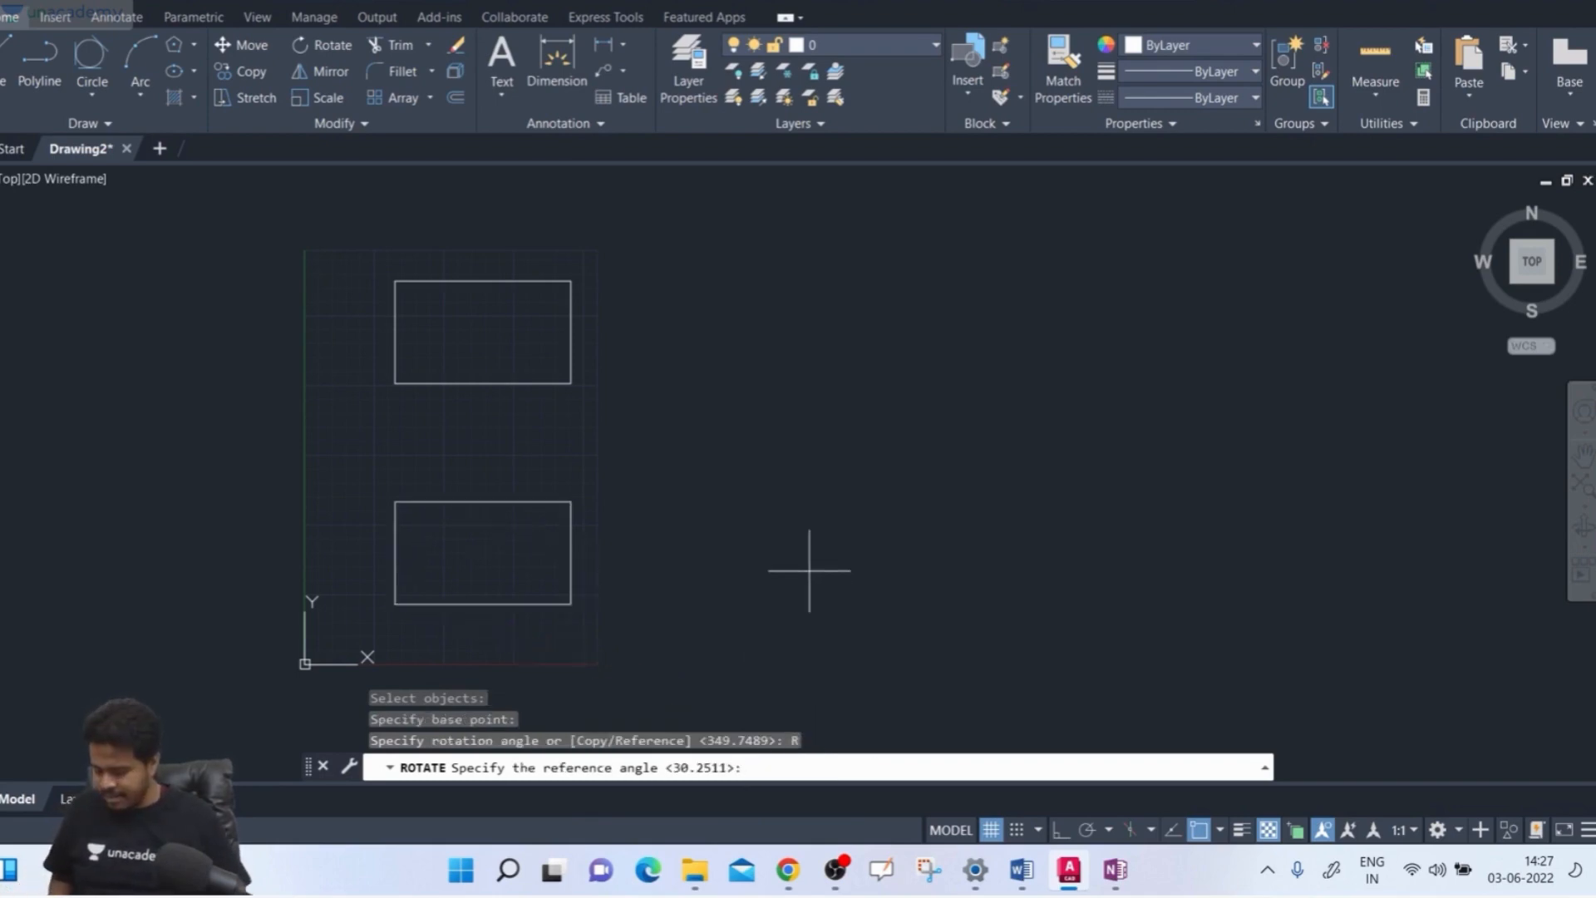
{"action": "type", "text": "10"}
{"action": "key", "text": "Return"}
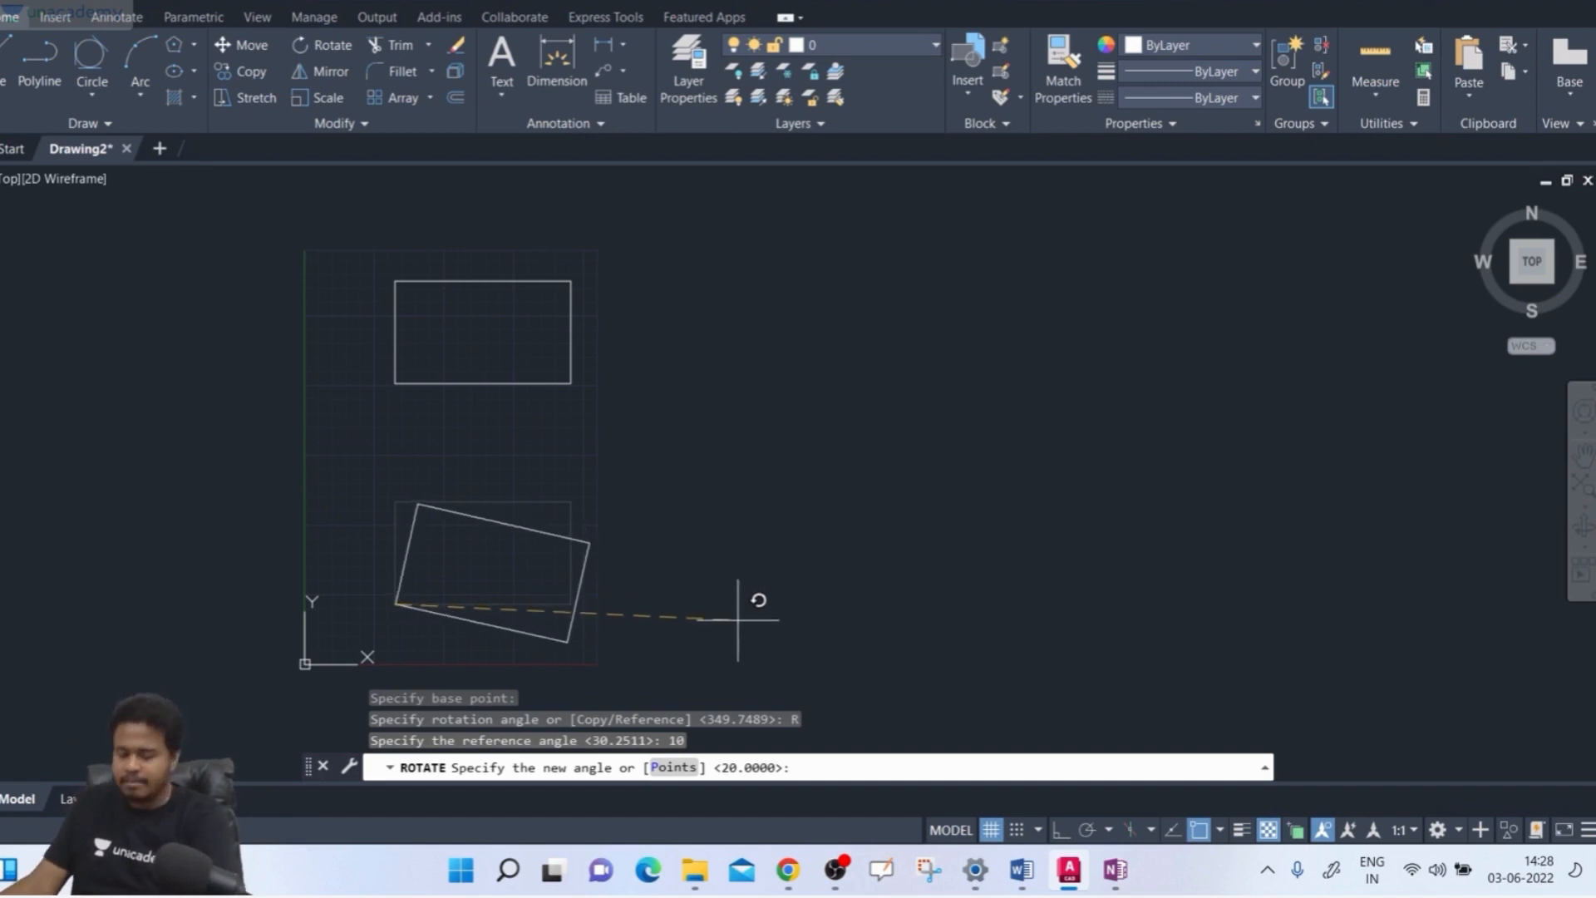
{"action": "type", "text": "30"}
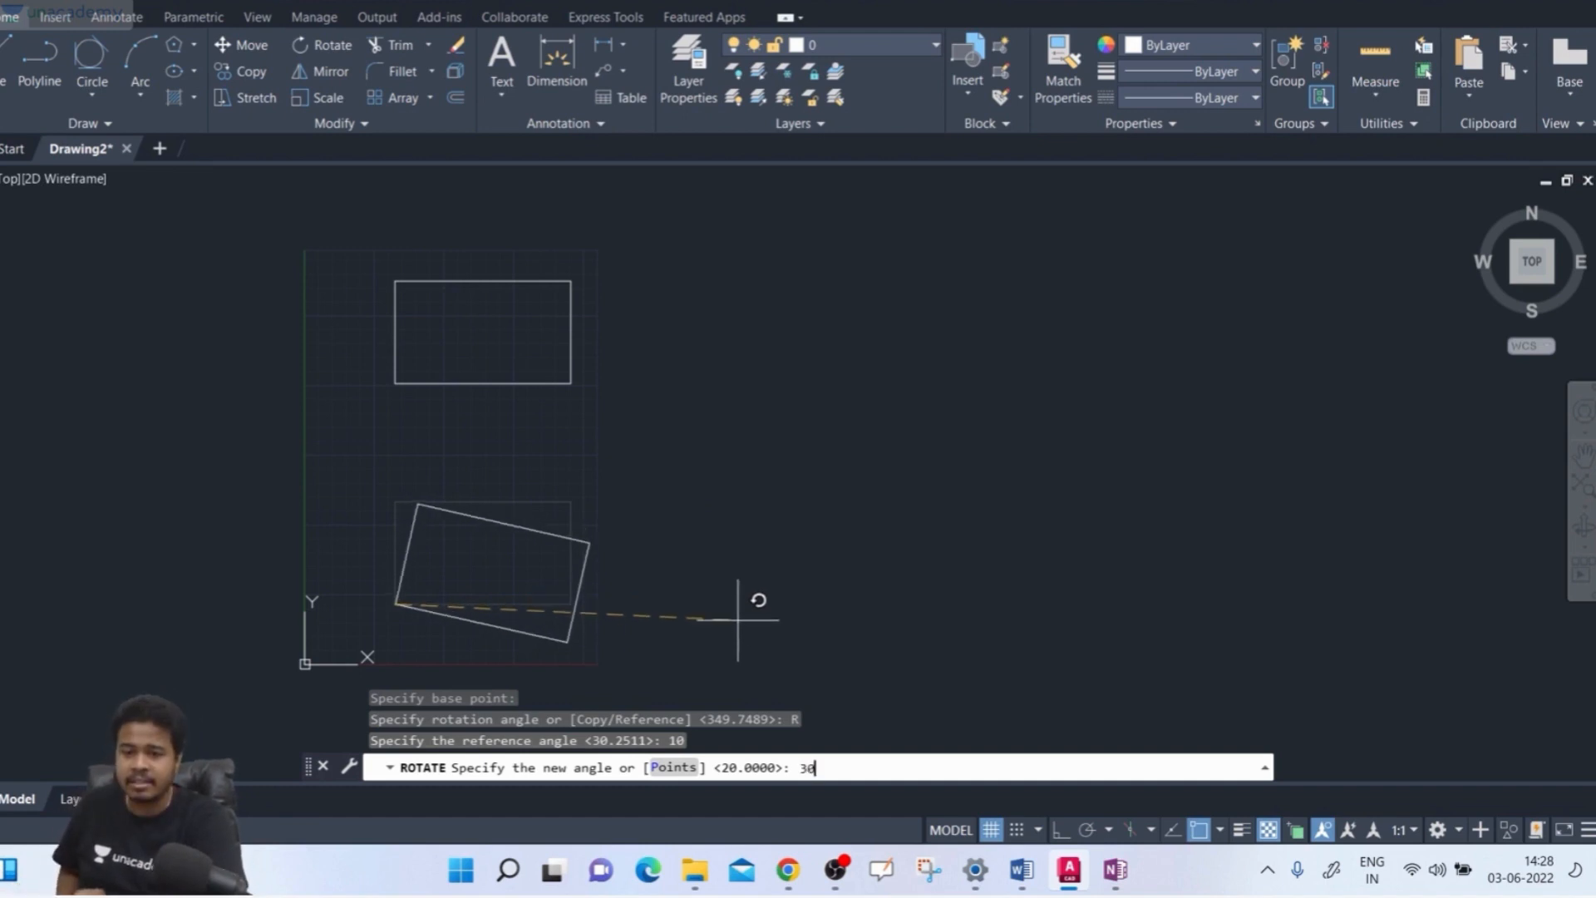
{"action": "key", "text": "Return"}
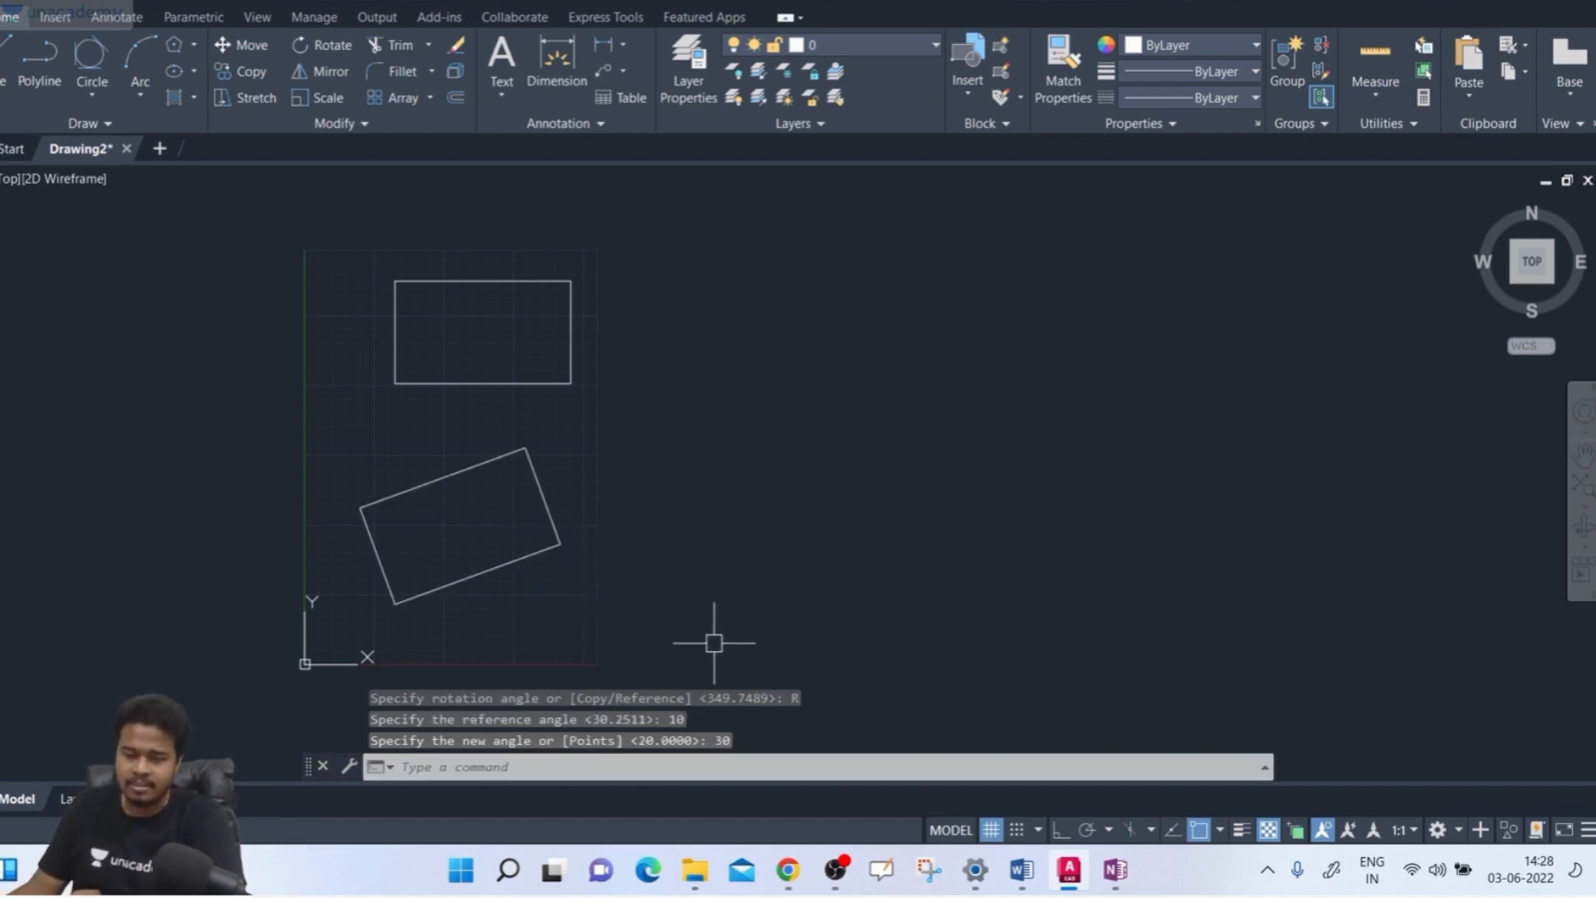
Draw a horizontal line about 316 units long from the tilted rectangle's lowest corner with Ortho on
{"action": "type", "text": "line"}
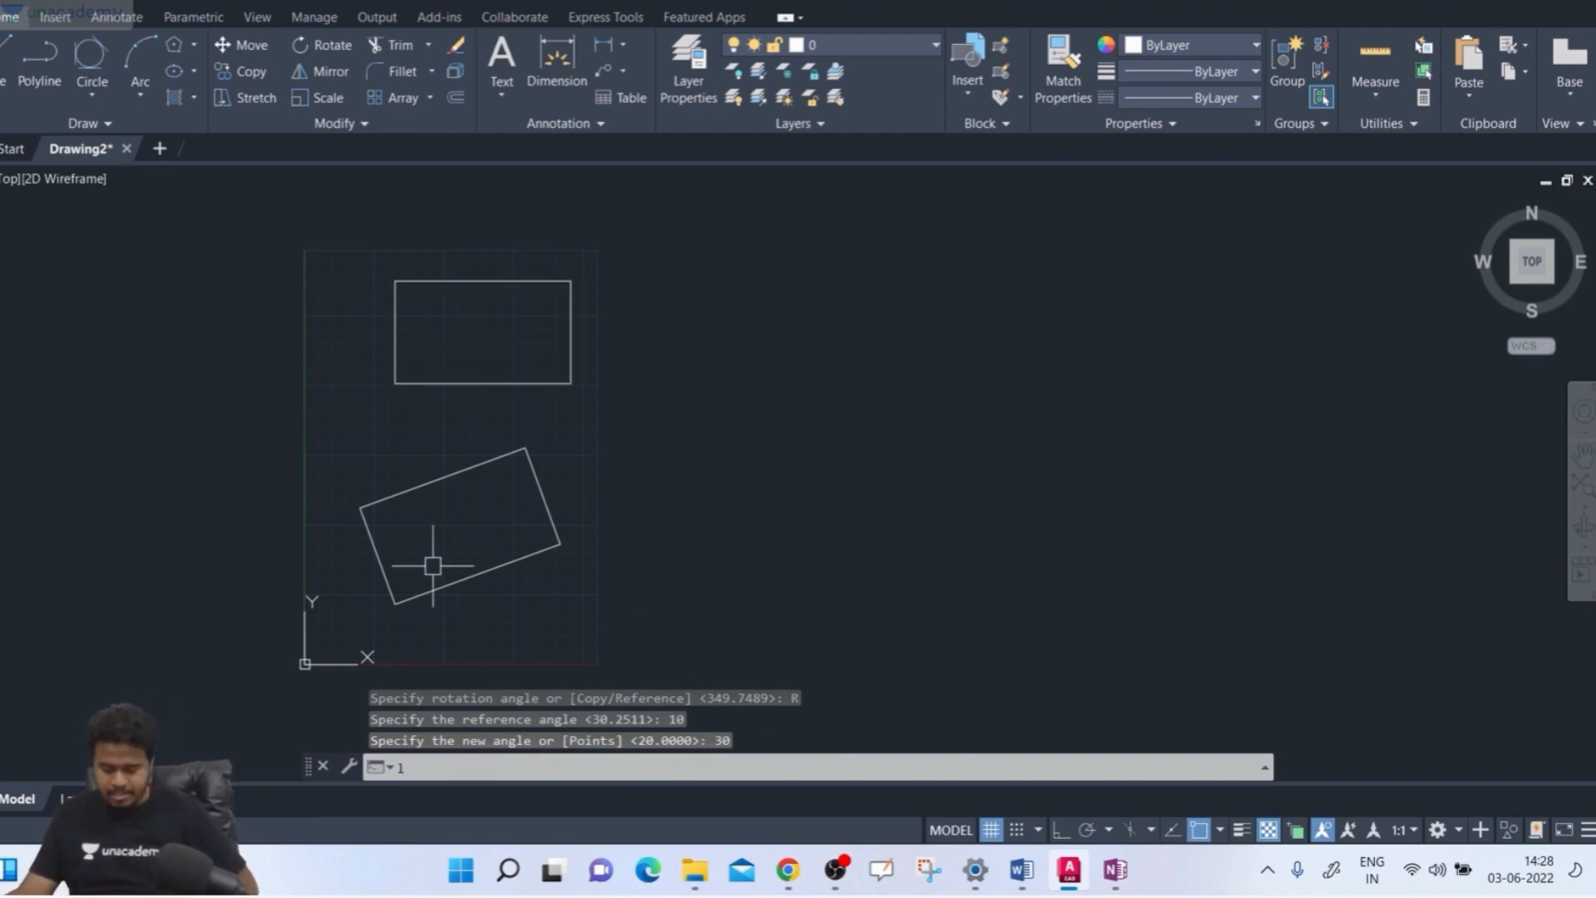
{"action": "key", "text": "Return"}
{"action": "left_click", "coordinate": [396, 602]}
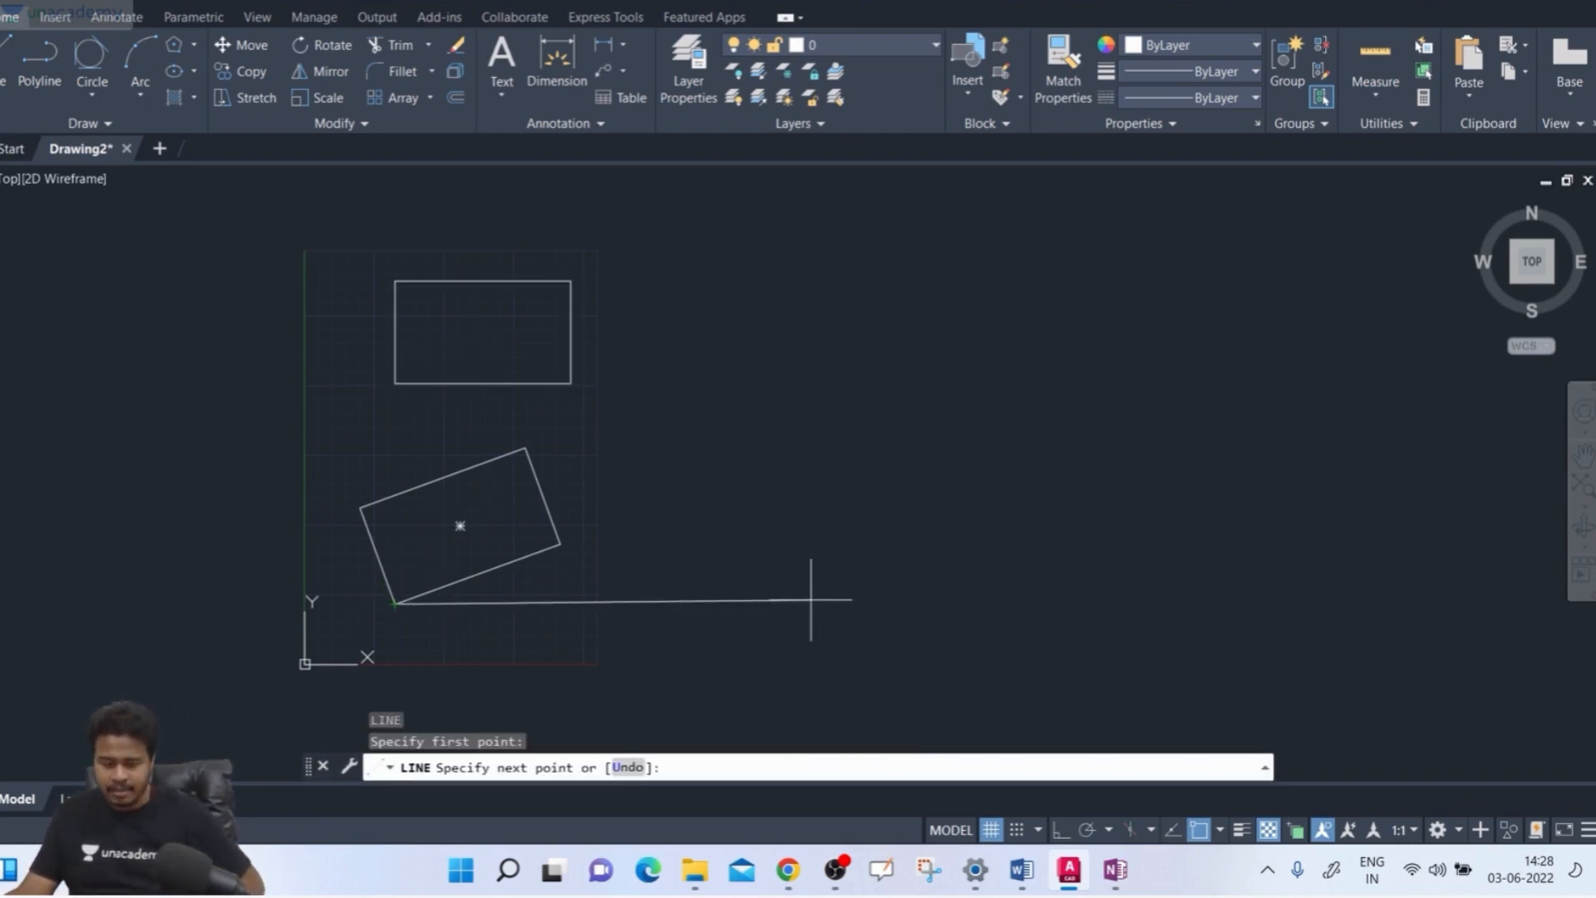
{"action": "key", "text": "F8"}
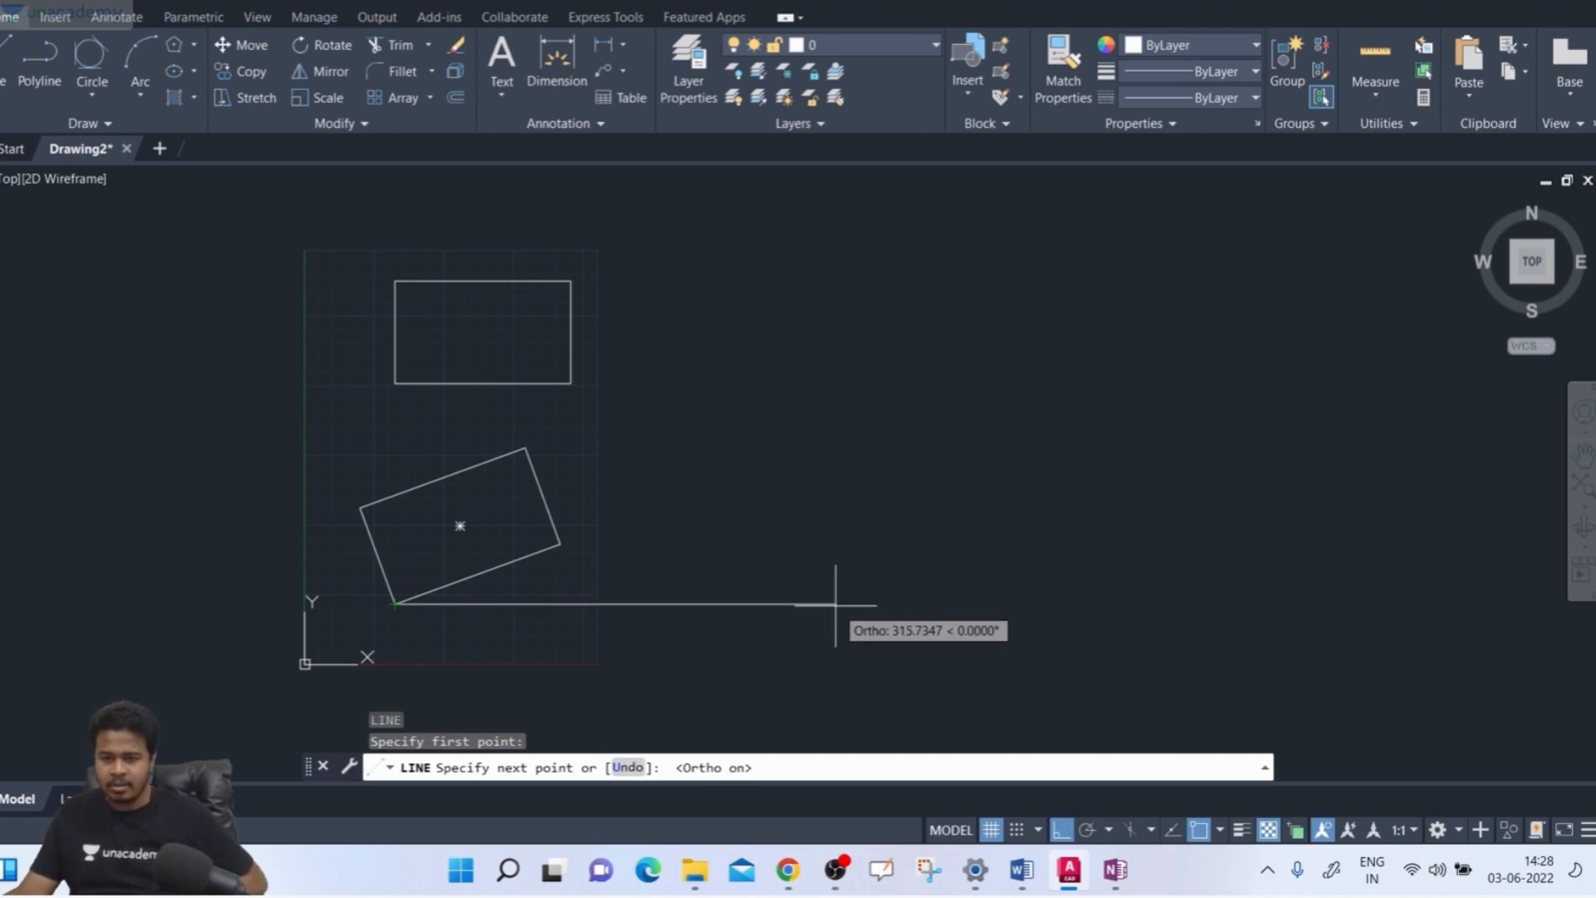
{"action": "left_click", "coordinate": [836, 604]}
{"action": "key", "text": "Escape"}
{"action": "key", "text": "Escape"}
{"action": "key", "text": "Escape"}
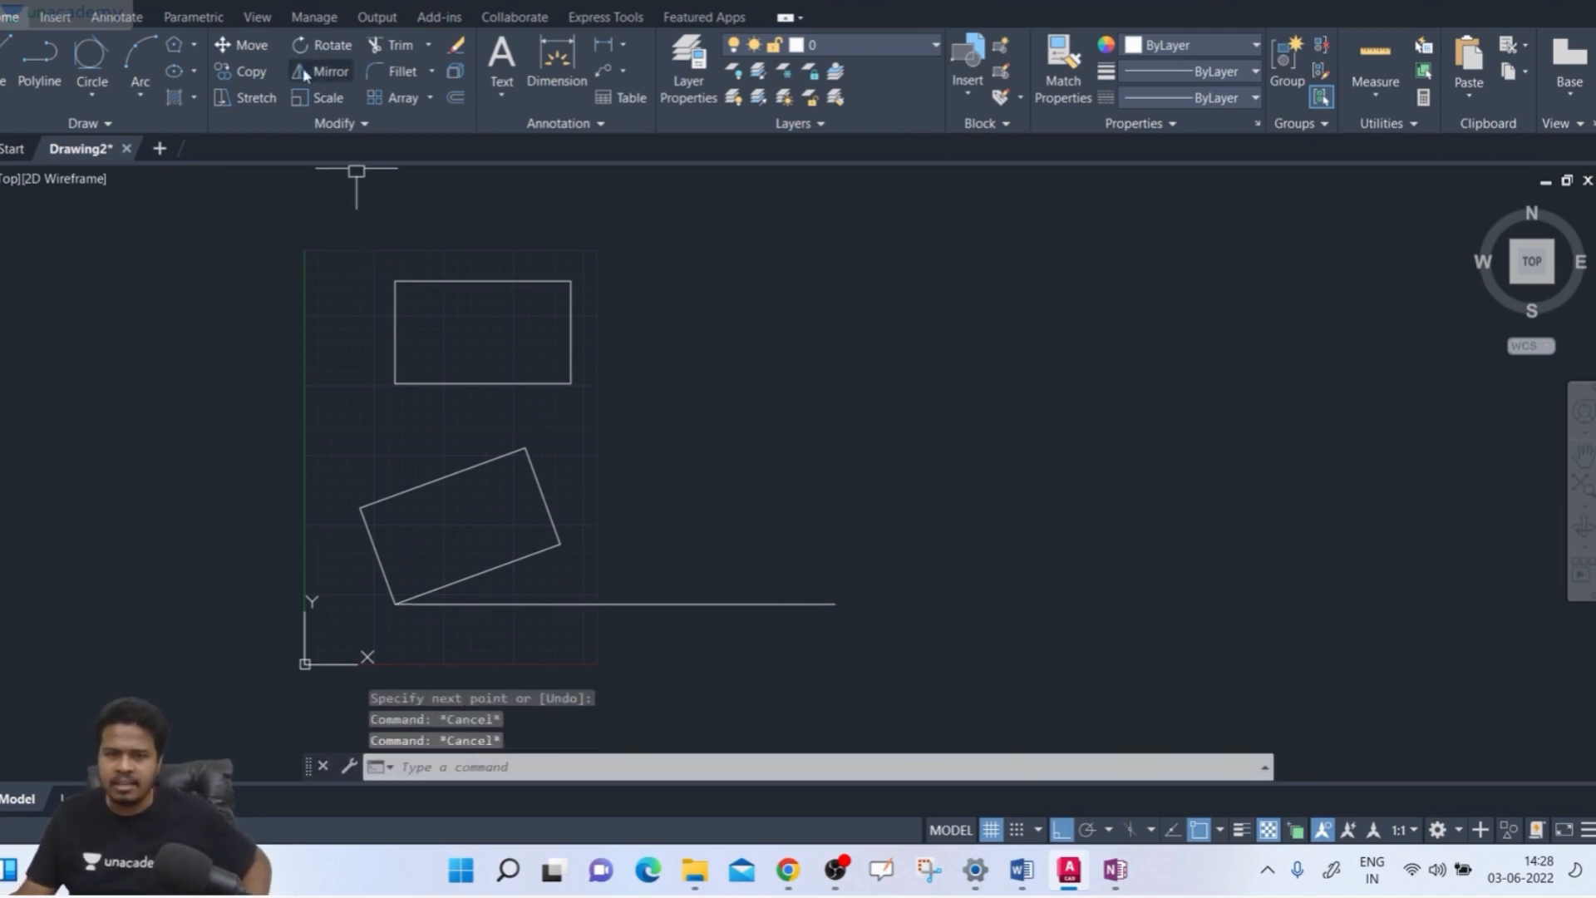
{"action": "key", "text": "Escape"}
Apply an angular dimensional constraint between the tilted rectangle's lower edge and the horizontal line
{"action": "left_click", "coordinate": [193, 17]}
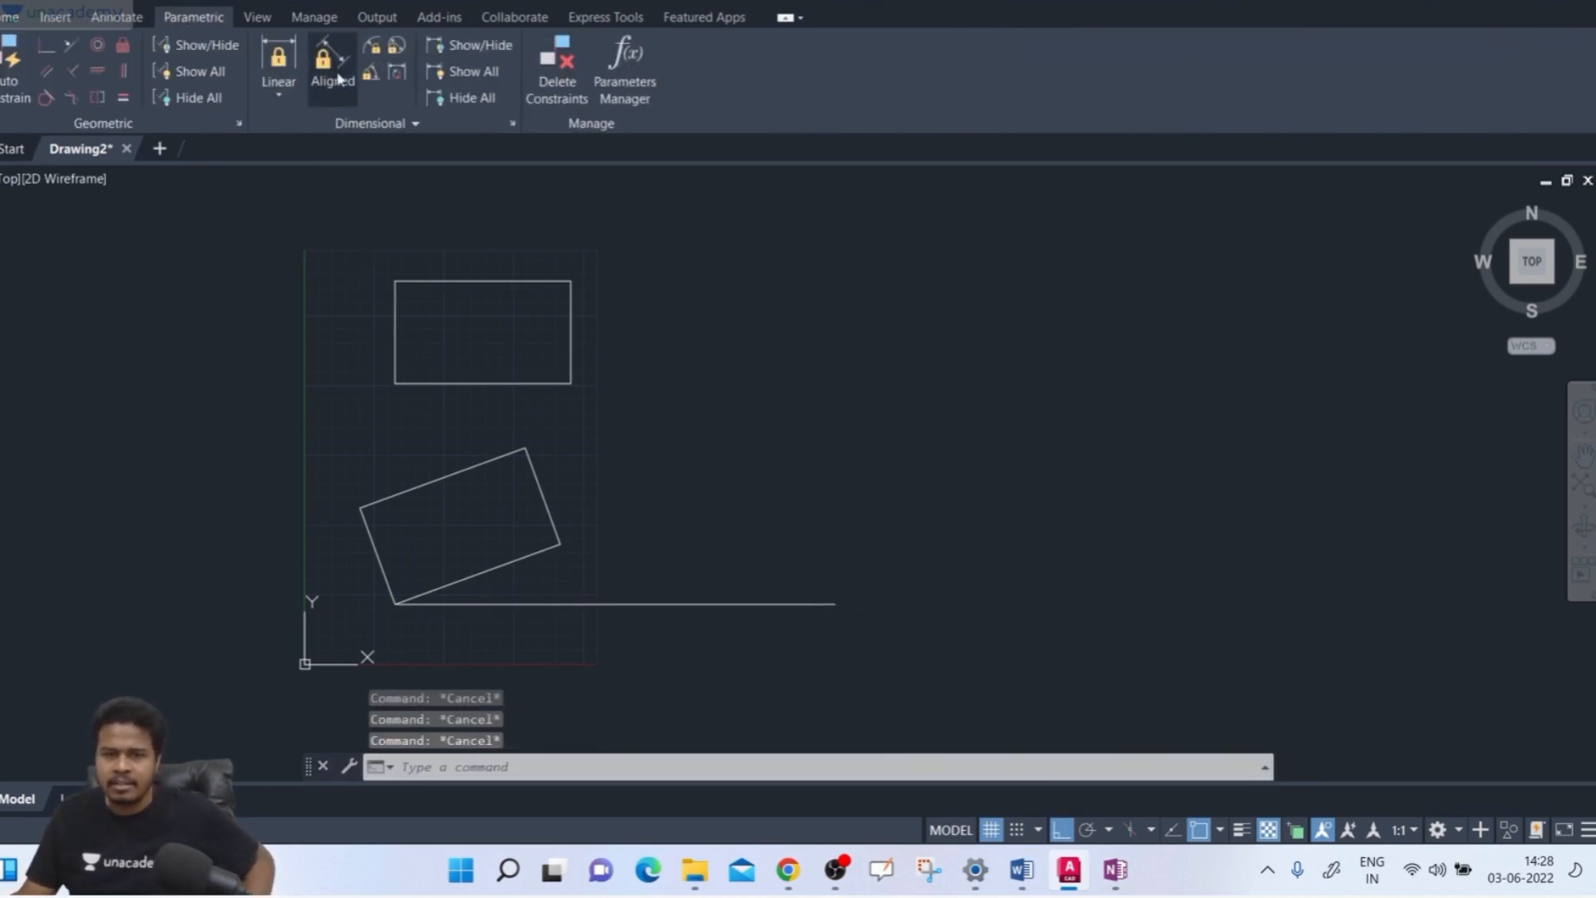
{"action": "left_click", "coordinate": [371, 76]}
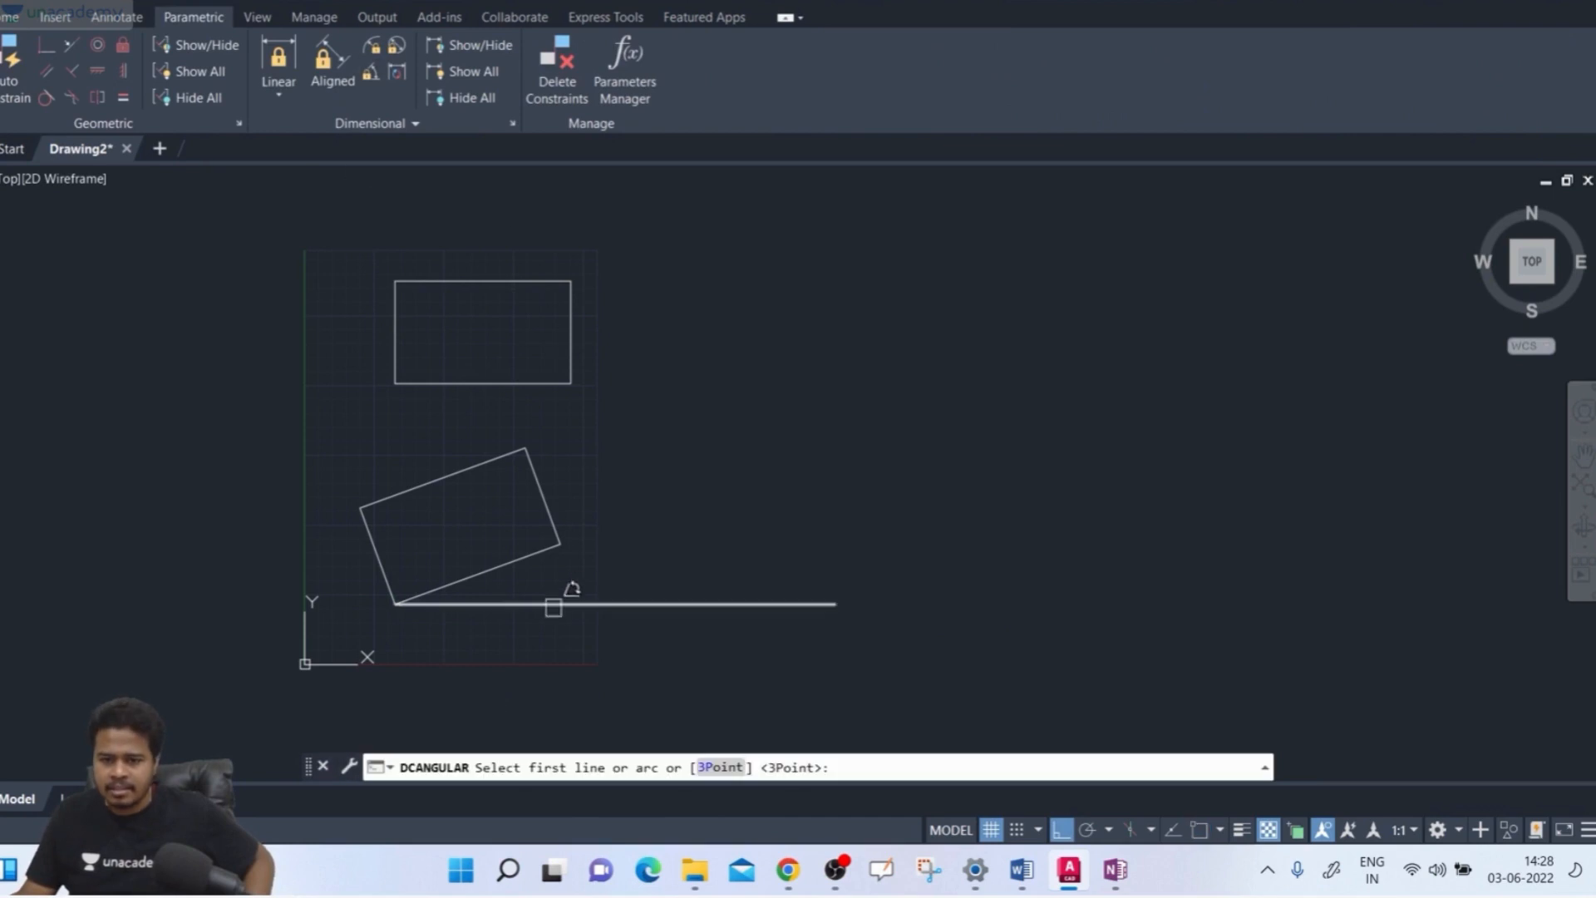
{"action": "left_click", "coordinate": [536, 577]}
{"action": "left_click", "coordinate": [536, 602]}
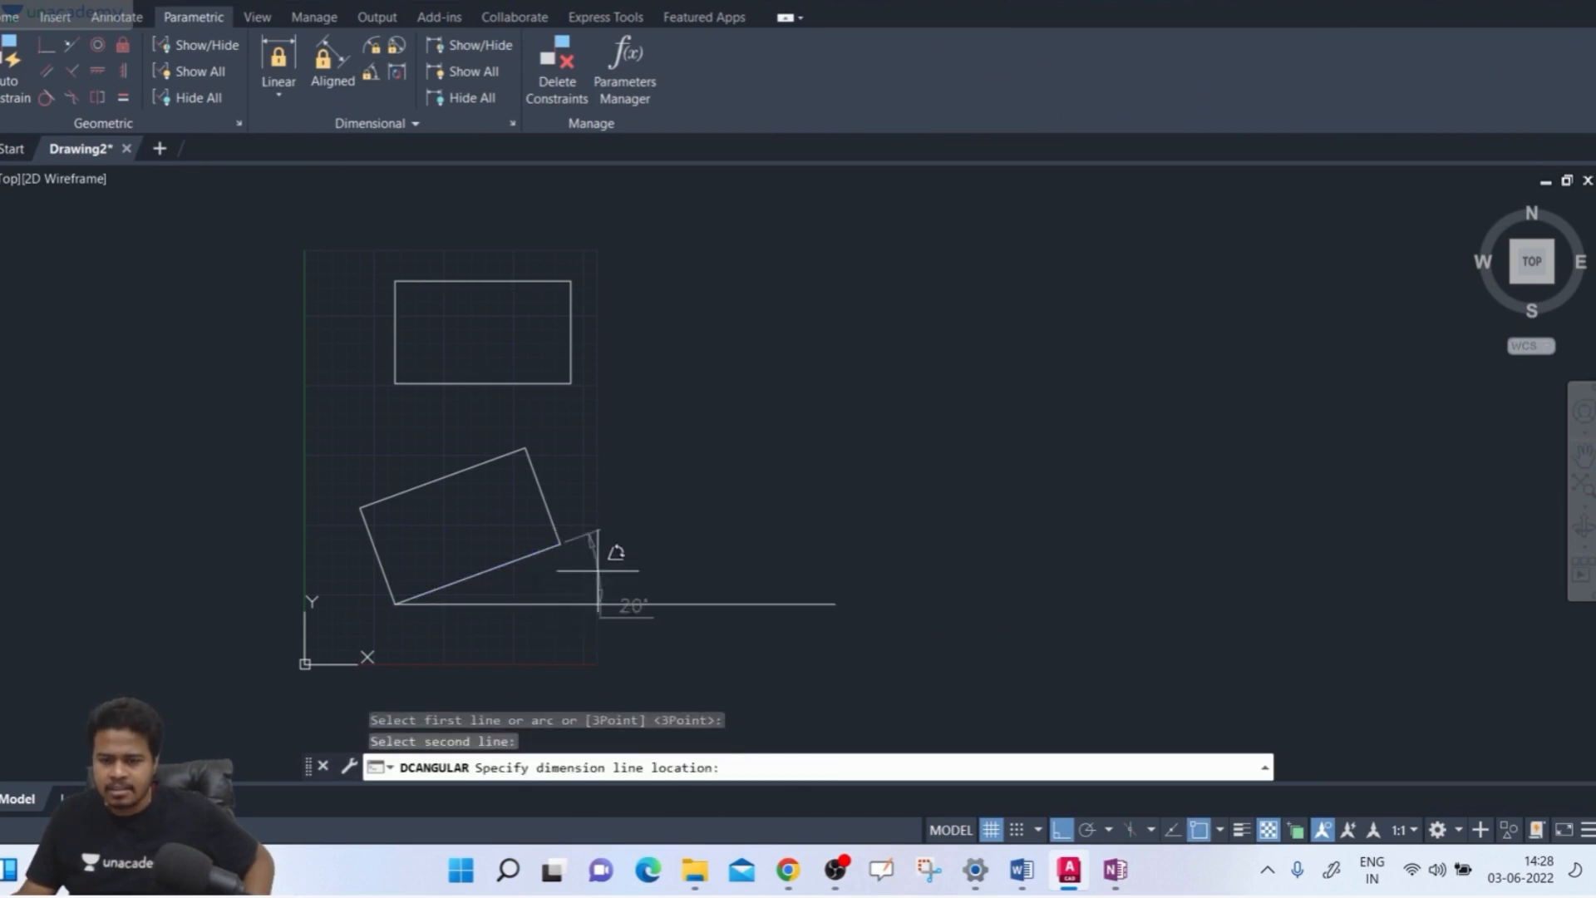
{"action": "left_click", "coordinate": [683, 544]}
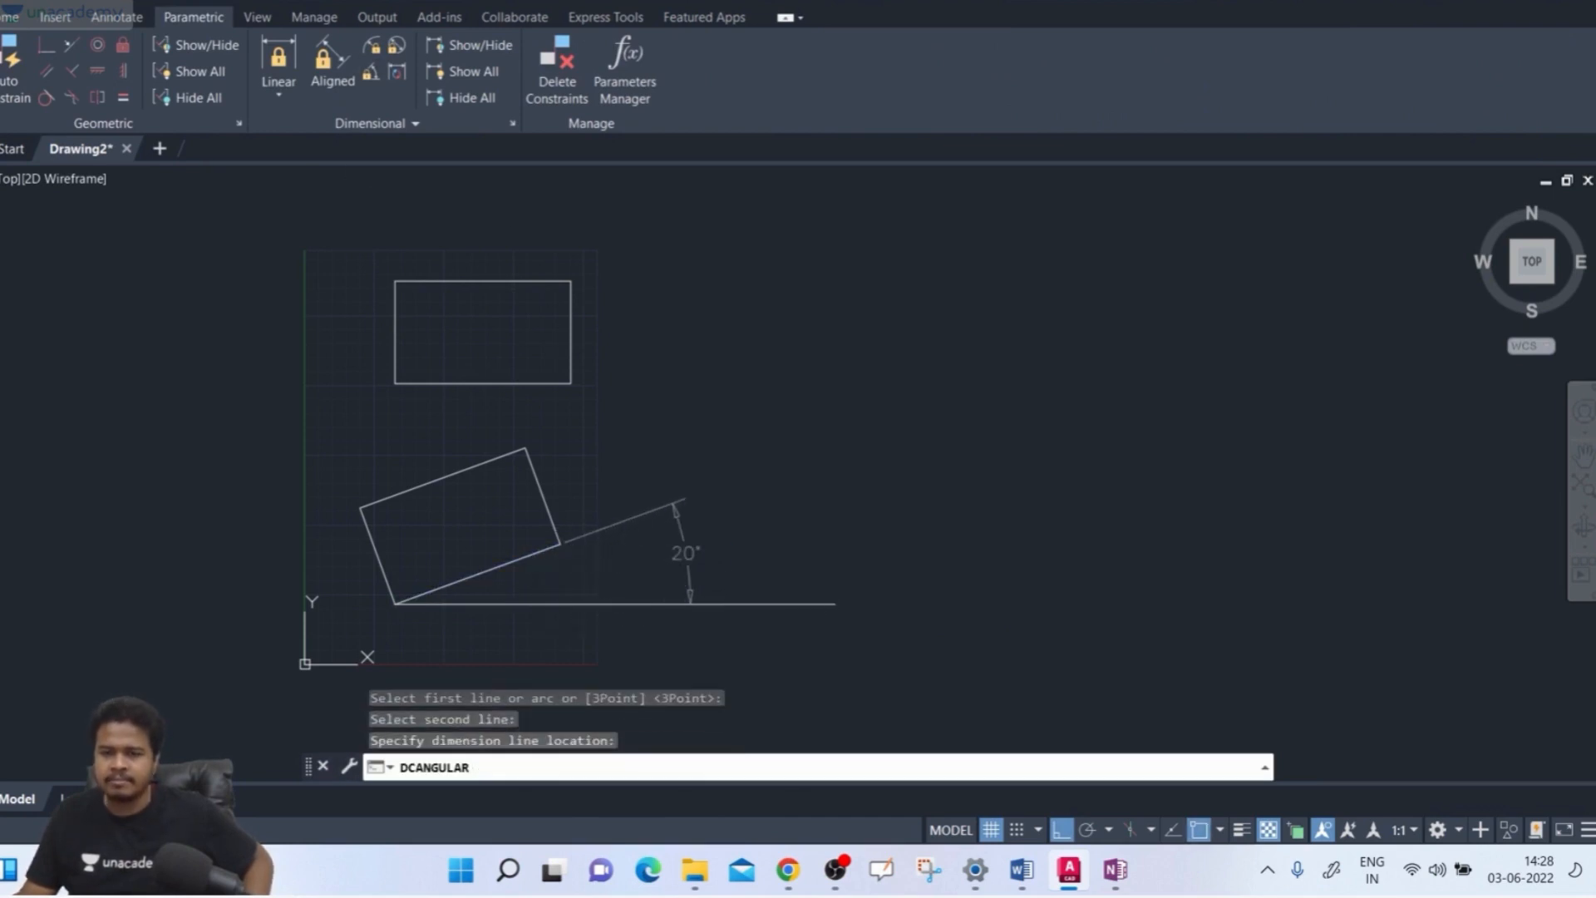
{"action": "key", "text": "Return"}
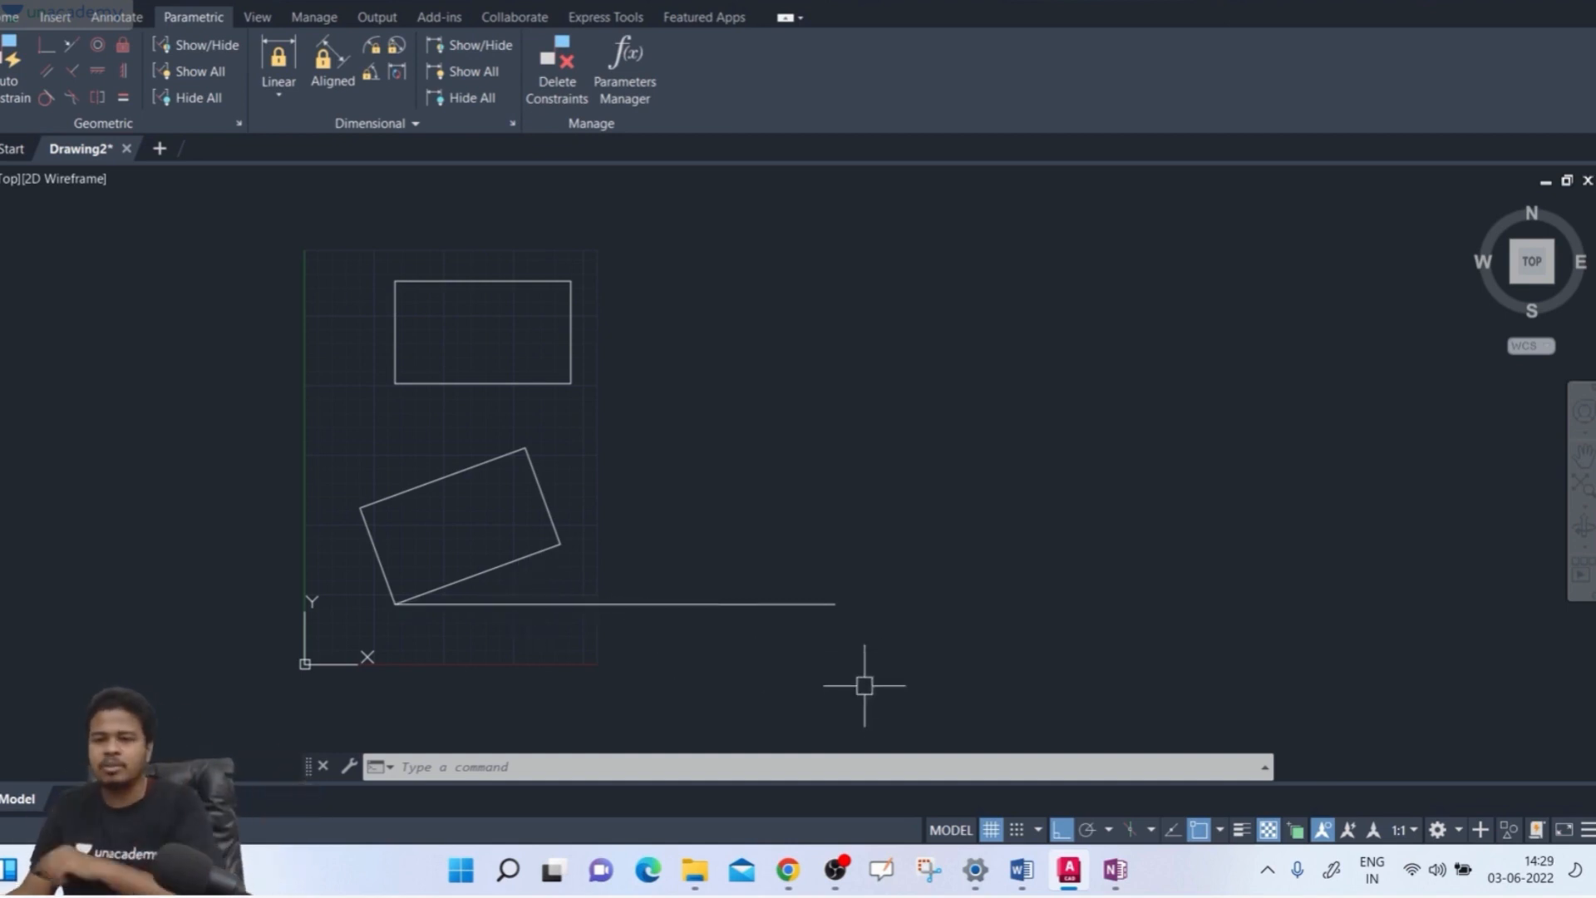
Switch to OneNote and sketch a wide rectangle in black ink in the empty area below the inscribed-circle diagram
{"action": "left_click", "coordinate": [1115, 870]}
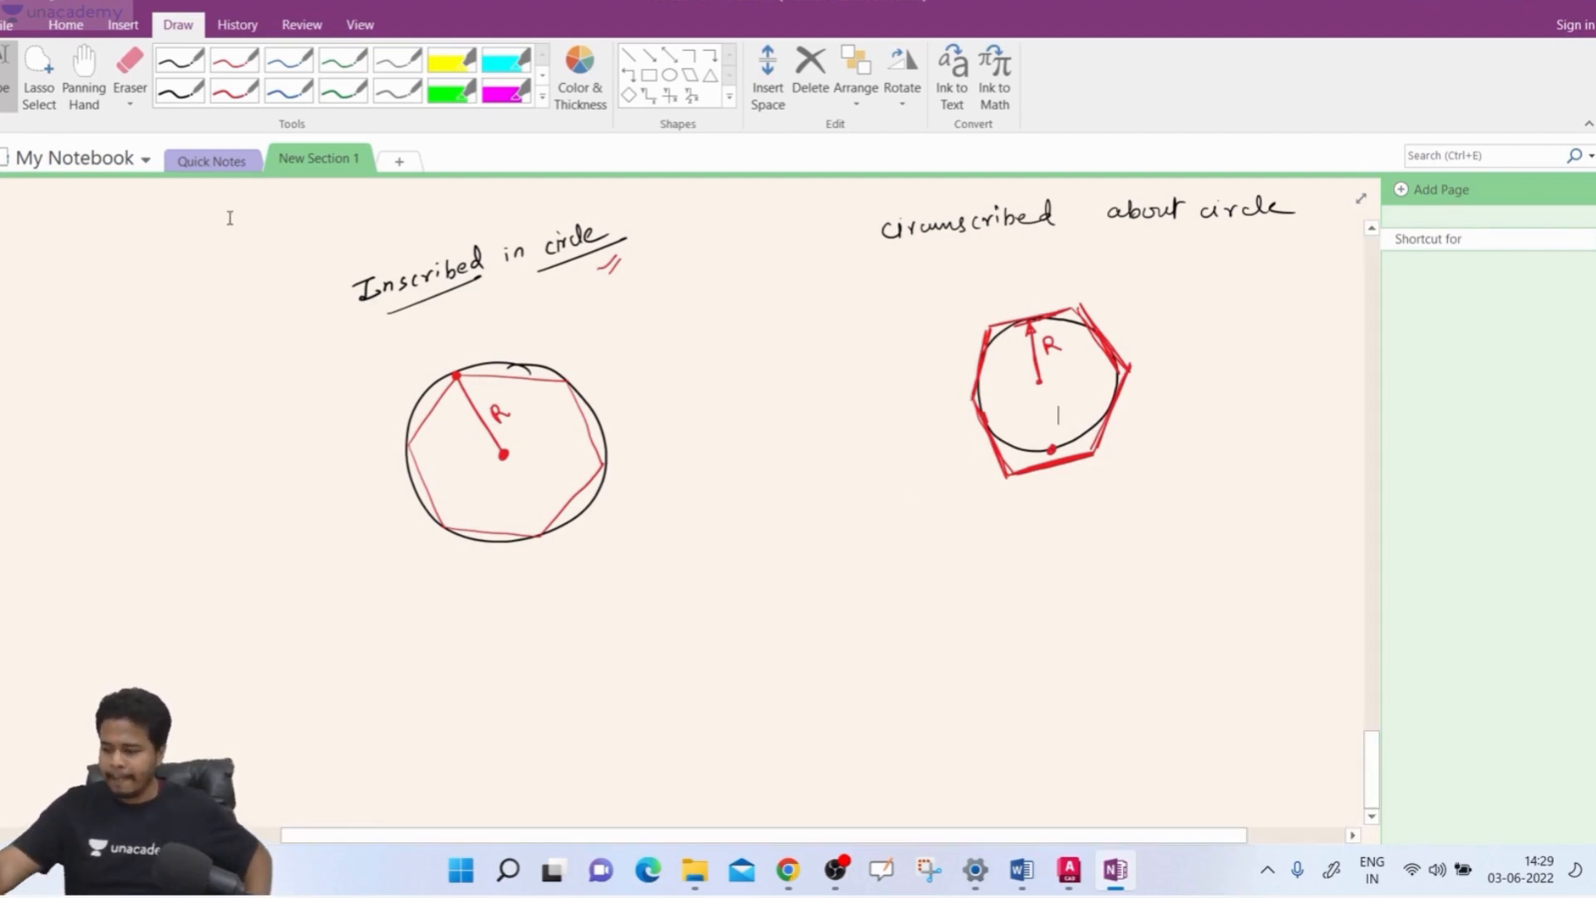
{"action": "left_click", "coordinate": [179, 90]}
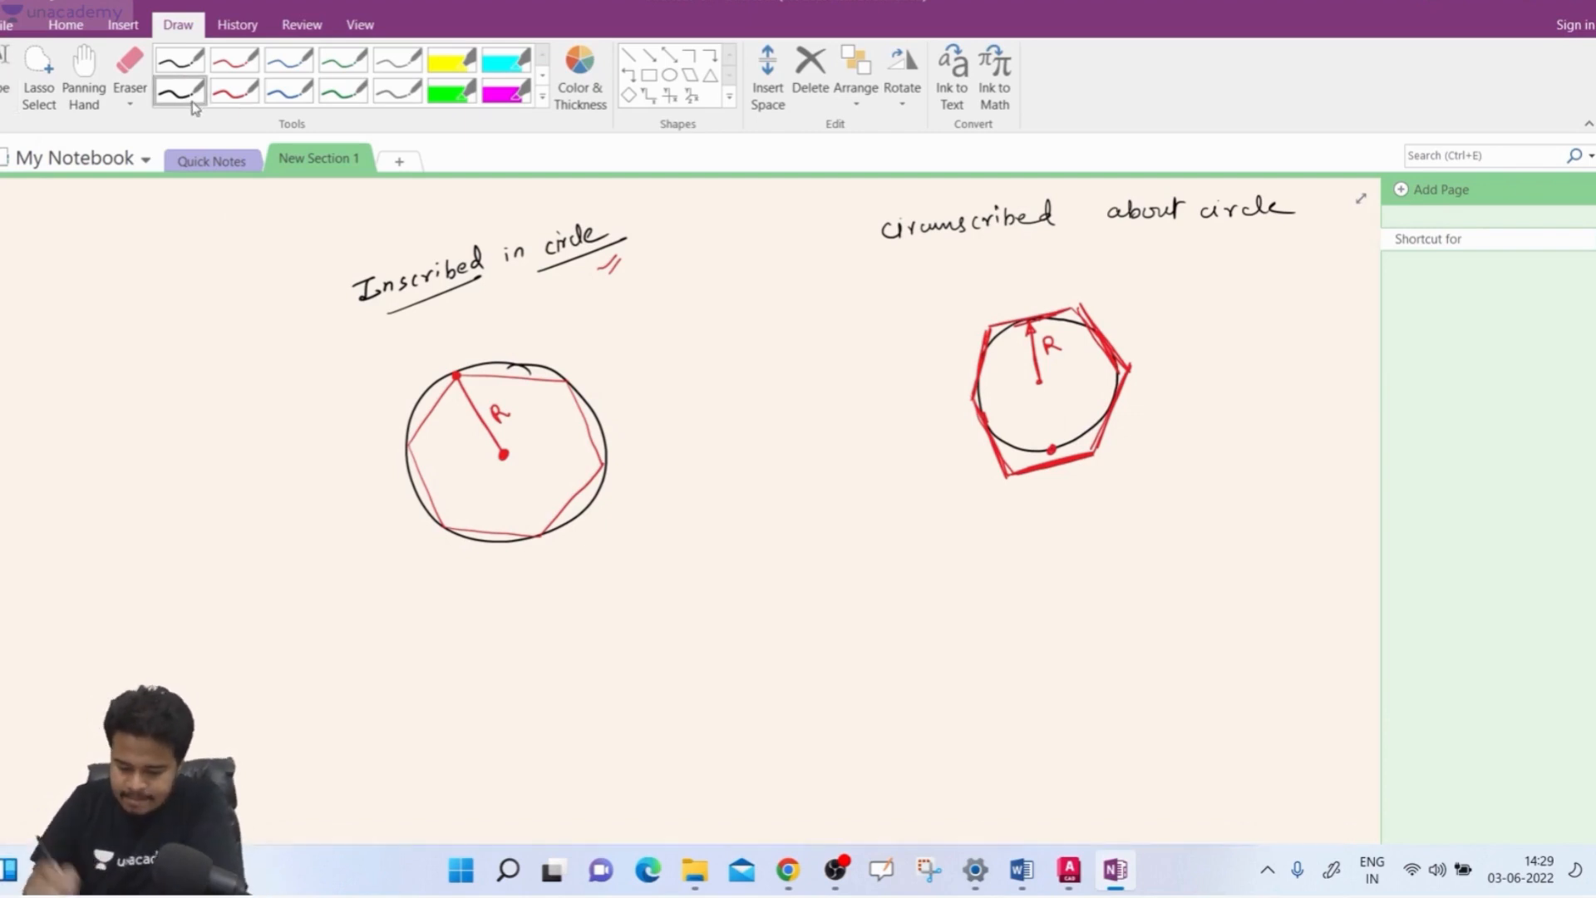
{"action": "left_click_drag", "start_coordinate": [541, 613], "coordinate": [546, 715]}
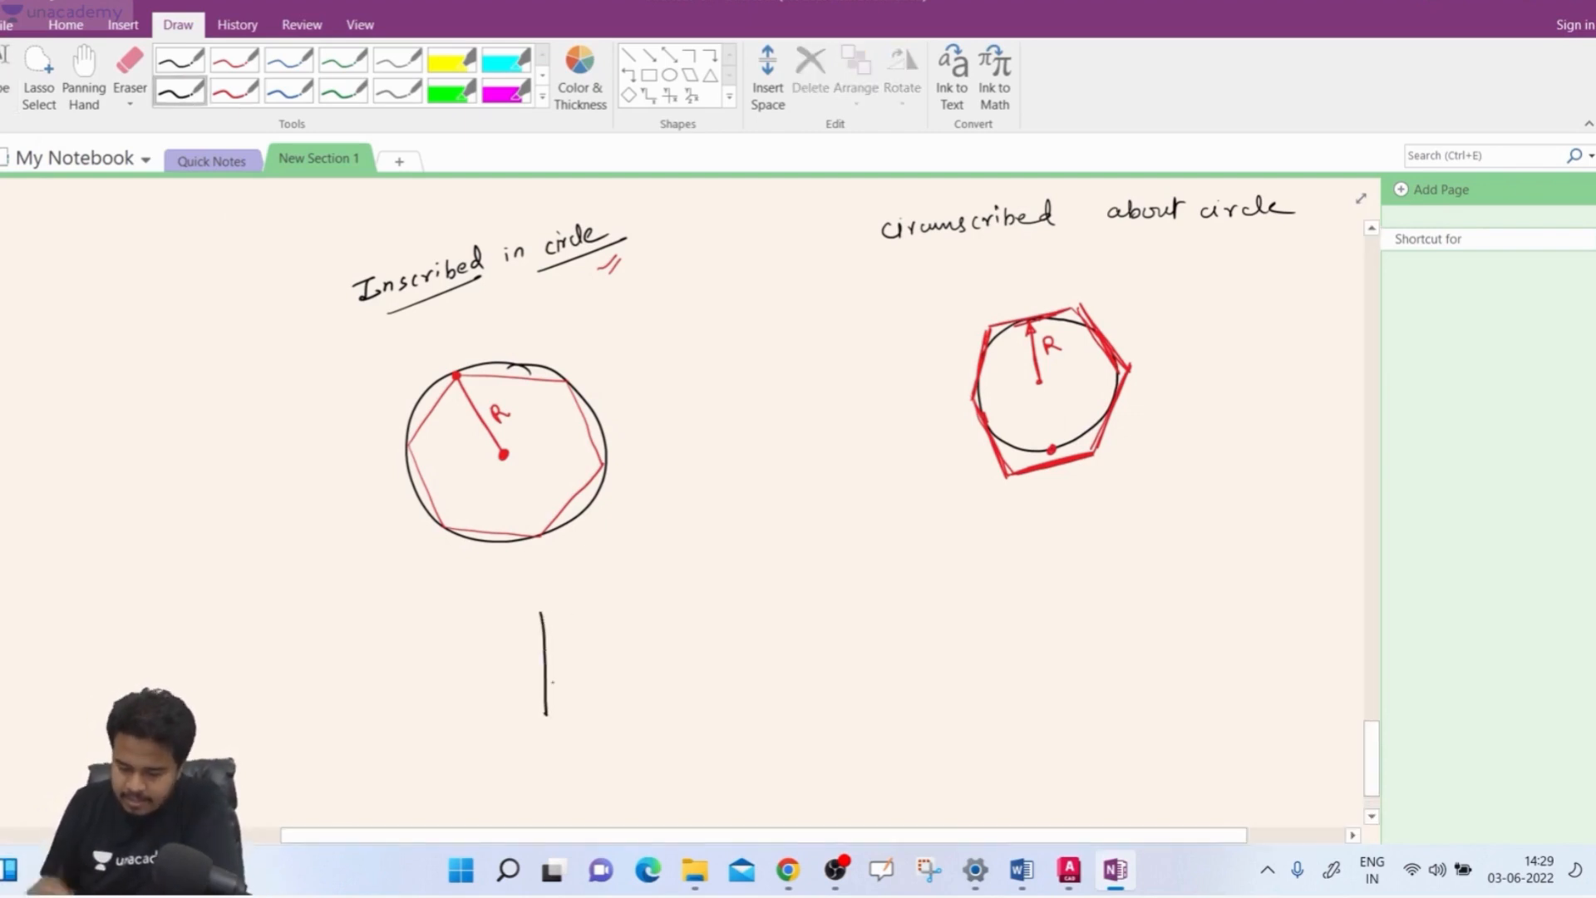
{"action": "left_click", "coordinate": [85, 82]}
{"action": "left_click_drag", "start_coordinate": [719, 675], "coordinate": [704, 350]}
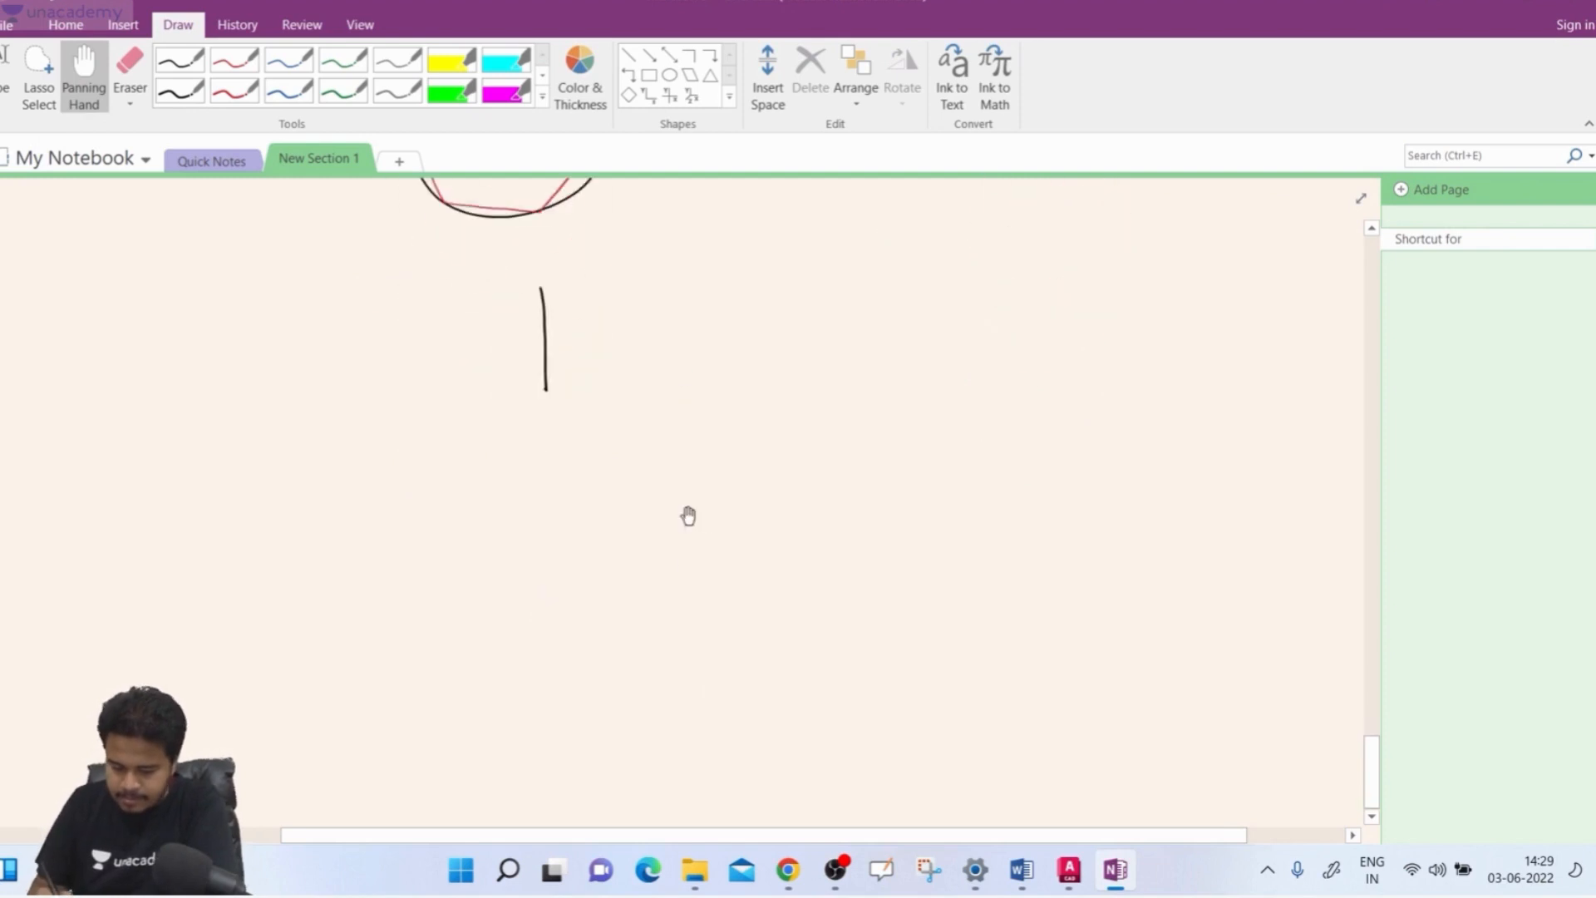
{"action": "left_click_drag", "start_coordinate": [689, 540], "coordinate": [669, 520]}
{"action": "left_click", "coordinate": [179, 90]}
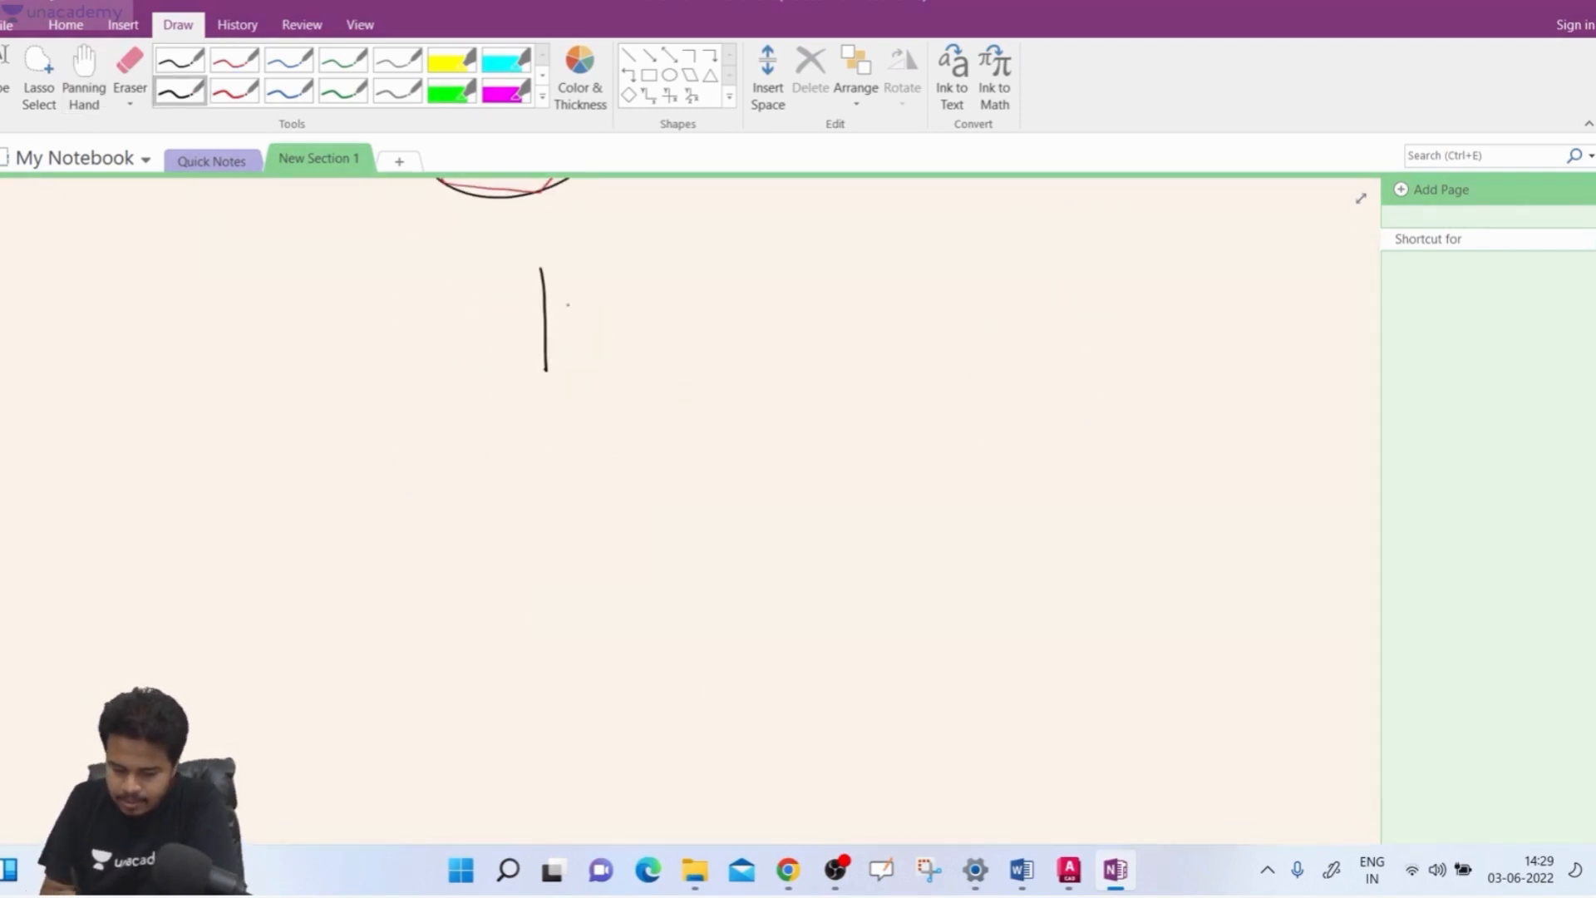
{"action": "mouse_move", "coordinate": [542, 267]}
{"action": "left_mouse_down"}
{"action": "mouse_move", "coordinate": [791, 265]}
{"action": "mouse_move", "coordinate": [795, 369]}
{"action": "mouse_move", "coordinate": [548, 389]}
{"action": "mouse_move", "coordinate": [542, 370]}
{"action": "left_mouse_up"}
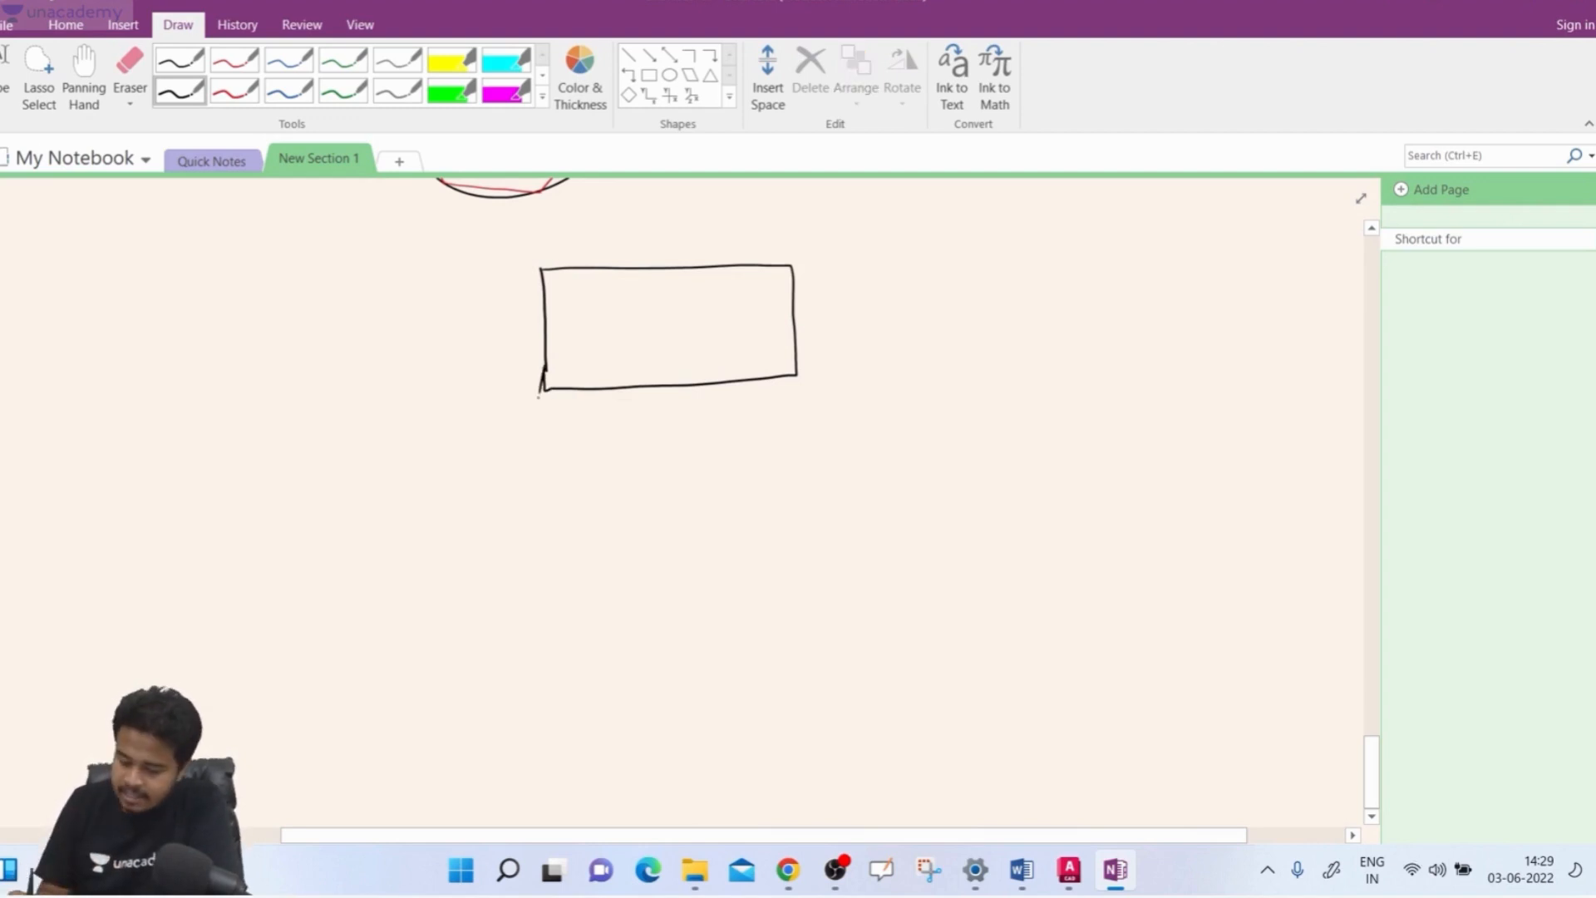
Handwrite "R.A. = 10°" and "Rot. A = 30°" beside the sketched rectangle
{"action": "left_click_drag", "start_coordinate": [1026, 327], "coordinate": [1119, 327]}
{"action": "mouse_move", "coordinate": [1145, 314]}
{"action": "left_mouse_down"}
{"action": "mouse_move", "coordinate": [1145, 332]}
{"action": "mouse_move", "coordinate": [1156, 317]}
{"action": "left_mouse_up"}
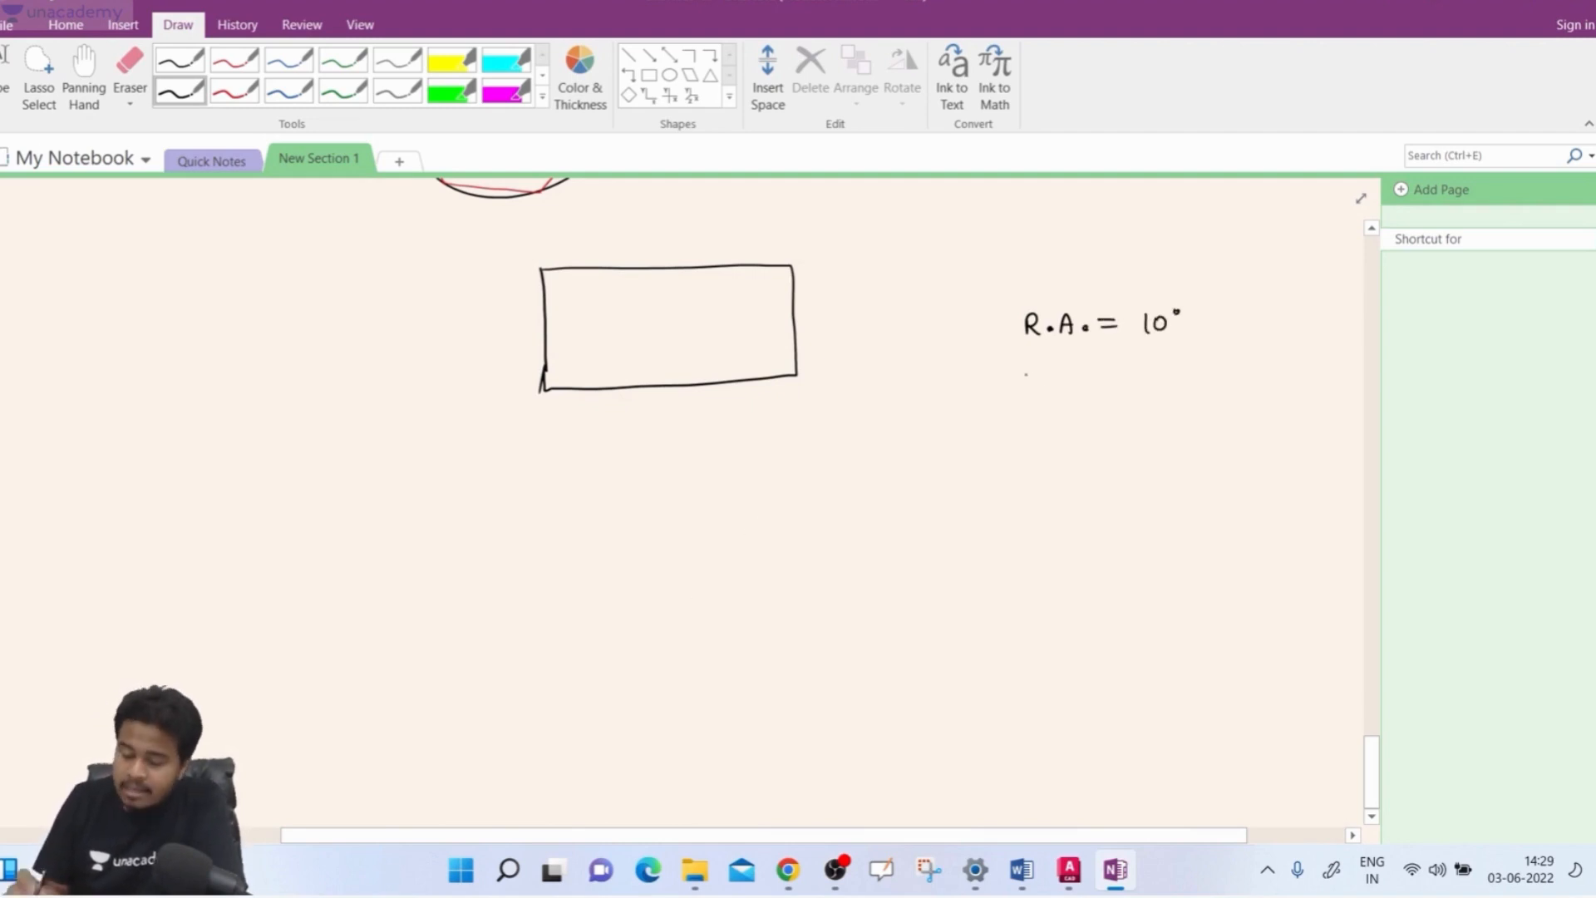
{"action": "mouse_move", "coordinate": [1031, 371]}
{"action": "left_mouse_down"}
{"action": "mouse_move", "coordinate": [1045, 391]}
{"action": "mouse_move", "coordinate": [1054, 380]}
{"action": "left_mouse_up"}
{"action": "mouse_move", "coordinate": [1064, 370]}
{"action": "left_mouse_down"}
{"action": "mouse_move", "coordinate": [1065, 391]}
{"action": "mouse_move", "coordinate": [1110, 365]}
{"action": "mouse_move", "coordinate": [1116, 388]}
{"action": "left_mouse_up"}
{"action": "mouse_move", "coordinate": [1130, 375]}
{"action": "left_mouse_down"}
{"action": "mouse_move", "coordinate": [1197, 379]}
{"action": "mouse_move", "coordinate": [1181, 387]}
{"action": "left_mouse_up"}
{"action": "left_click_drag", "start_coordinate": [1206, 370], "coordinate": [1219, 365]}
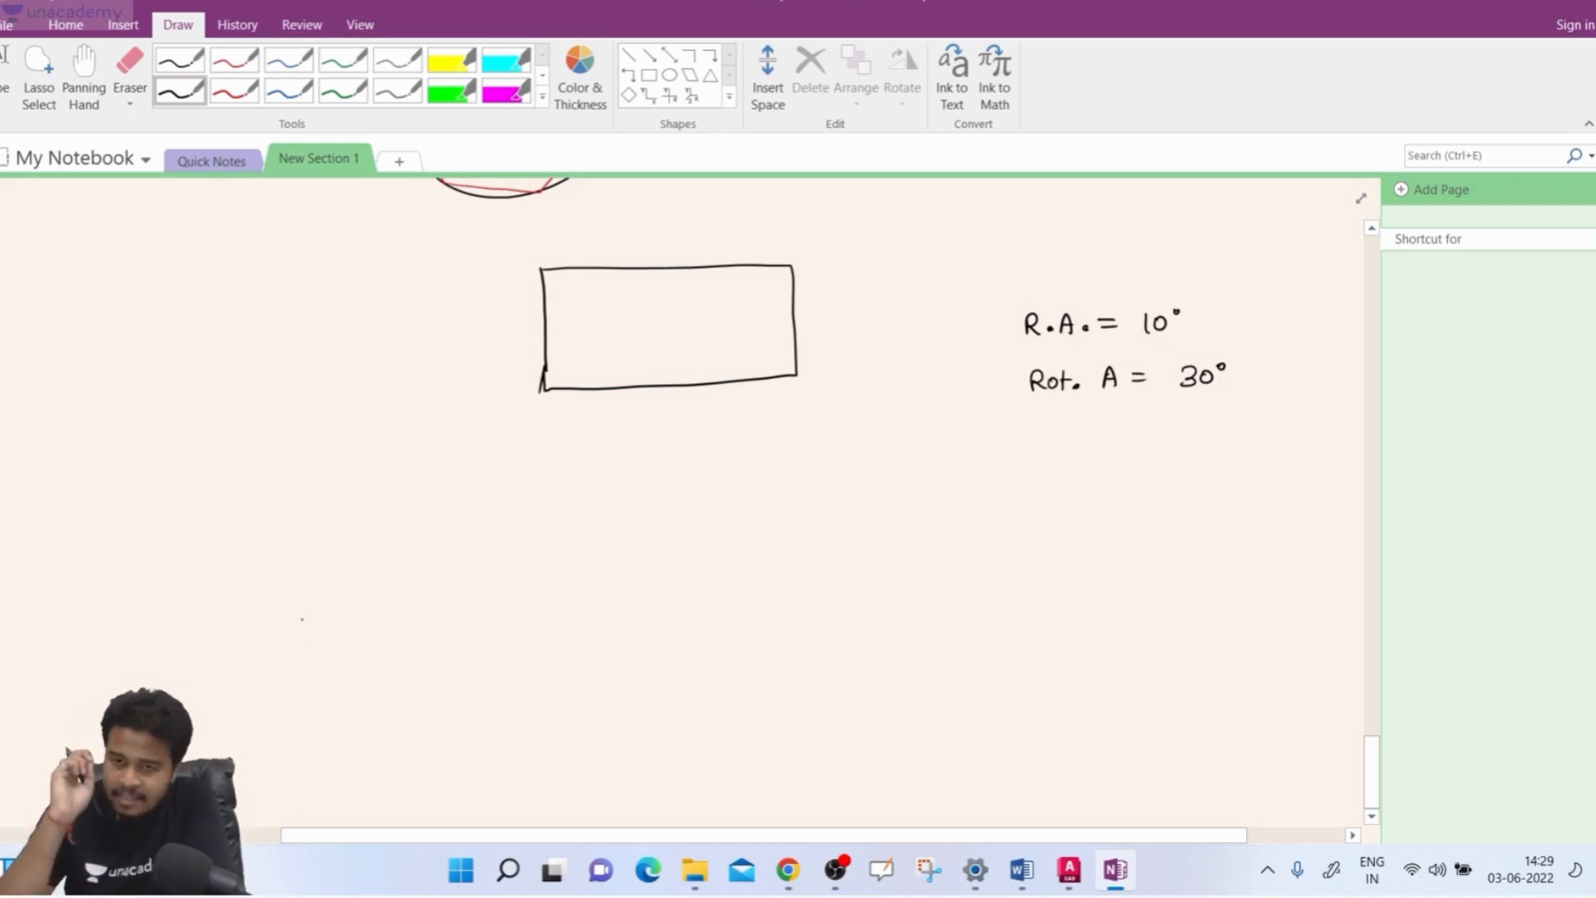
Mark the sketched rectangle's lower-left corner with a dot and label it "Base point" with an arrow
{"action": "left_click", "coordinate": [545, 389]}
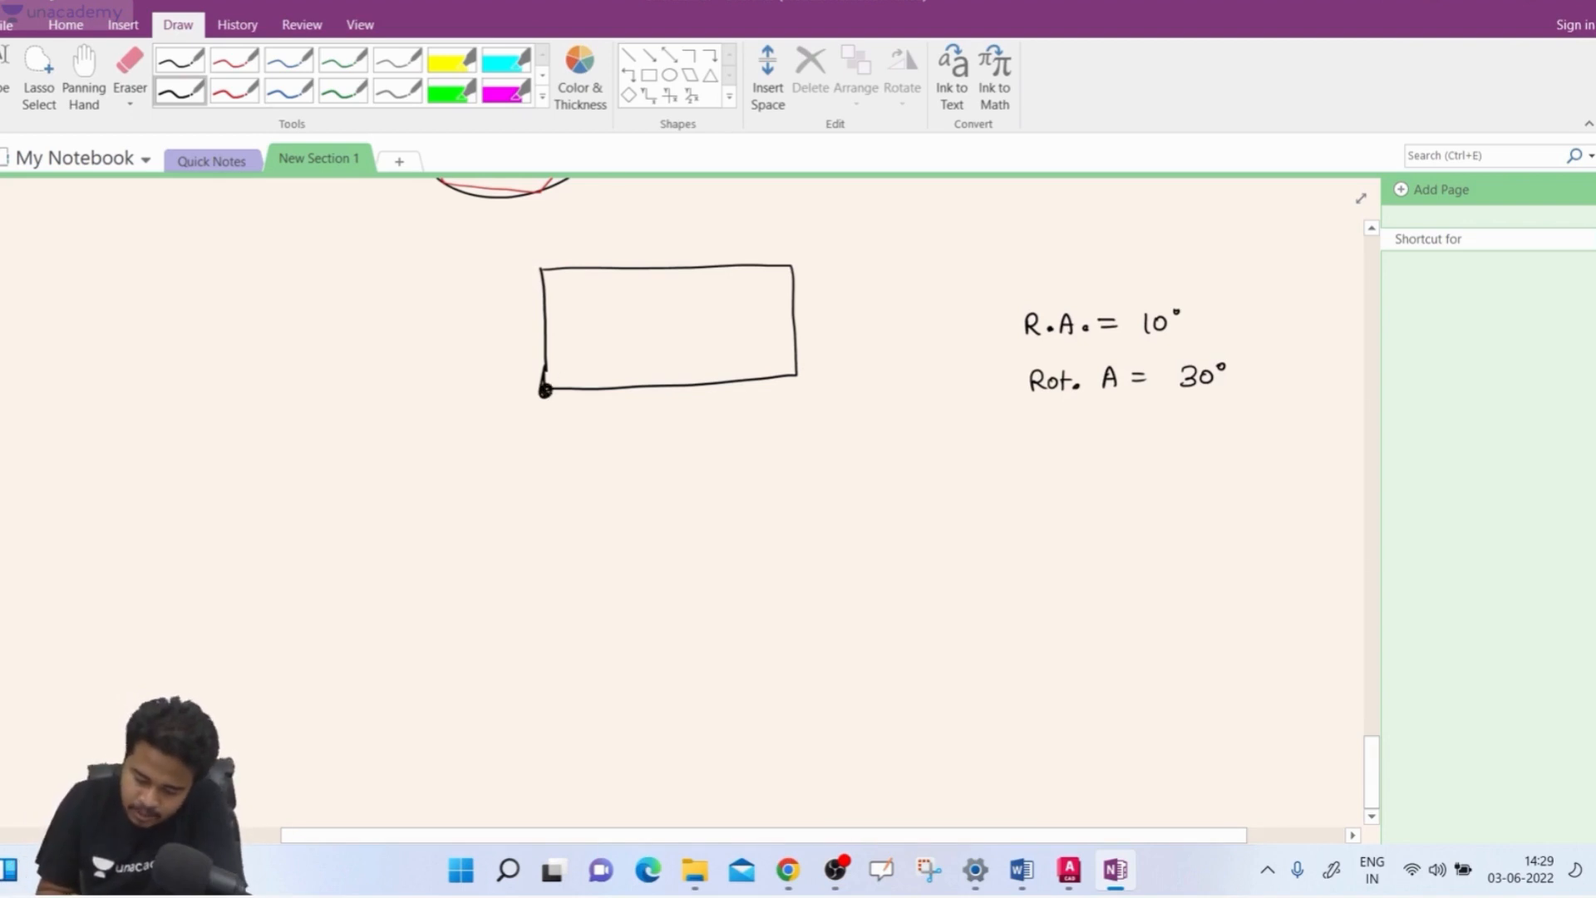
{"action": "left_click_drag", "start_coordinate": [547, 395], "coordinate": [587, 433]}
{"action": "mouse_move", "coordinate": [603, 423]}
{"action": "left_mouse_down"}
{"action": "mouse_move", "coordinate": [613, 445]}
{"action": "mouse_move", "coordinate": [655, 440]}
{"action": "left_mouse_up"}
{"action": "mouse_move", "coordinate": [666, 430]}
{"action": "left_mouse_down"}
{"action": "mouse_move", "coordinate": [670, 454]}
{"action": "mouse_move", "coordinate": [691, 439]}
{"action": "left_mouse_up"}
{"action": "left_click_drag", "start_coordinate": [693, 429], "coordinate": [713, 428]}
{"action": "left_click_drag", "start_coordinate": [720, 420], "coordinate": [719, 440]}
{"action": "left_click_drag", "start_coordinate": [712, 426], "coordinate": [731, 419]}
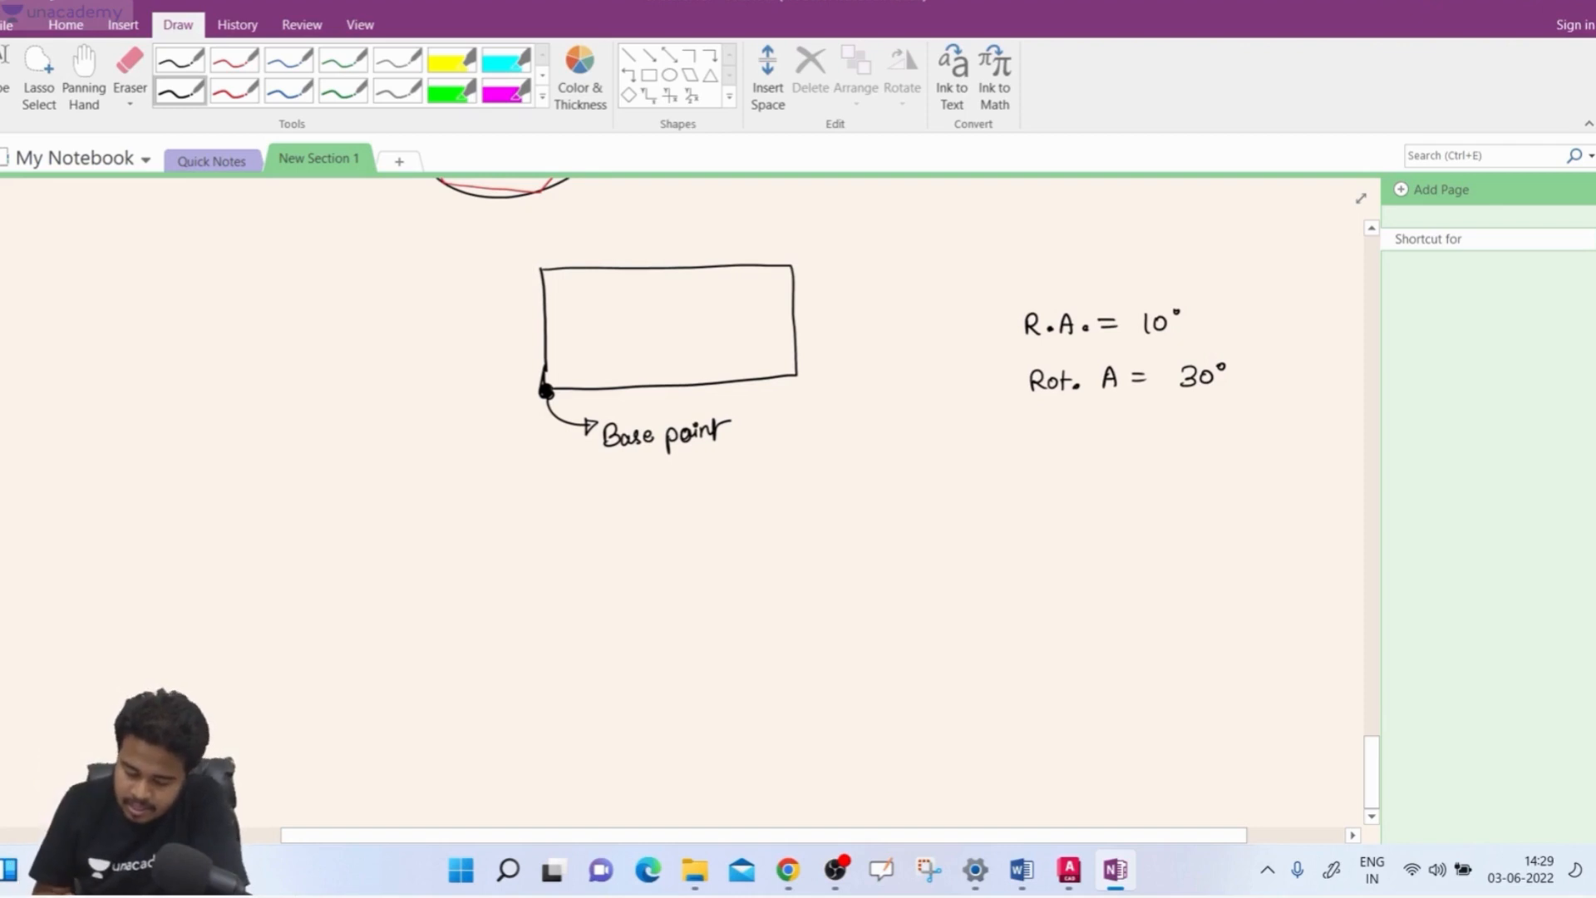
Draw a dashed line rising from the base point across the rectangle and end it with a cross outside the right edge
{"action": "left_click_drag", "start_coordinate": [594, 373], "coordinate": [614, 368]}
{"action": "left_click_drag", "start_coordinate": [646, 361], "coordinate": [666, 354]}
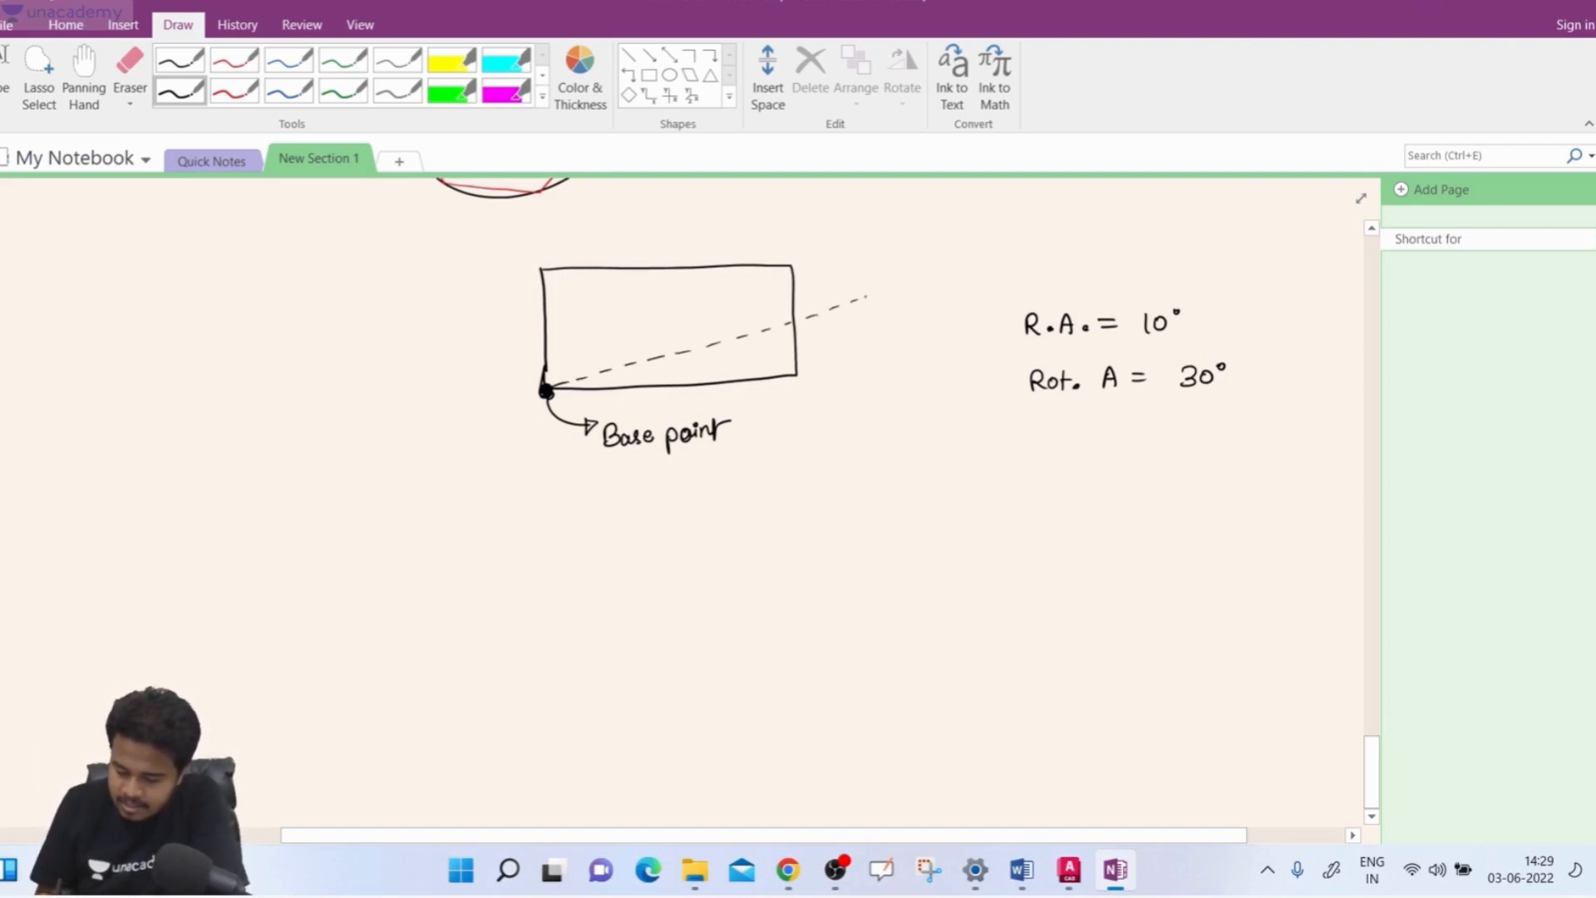
{"action": "mouse_move", "coordinate": [869, 293]}
{"action": "left_mouse_down"}
{"action": "mouse_move", "coordinate": [881, 283]}
{"action": "mouse_move", "coordinate": [886, 313]}
{"action": "left_mouse_up"}
{"action": "mouse_move", "coordinate": [866, 292]}
{"action": "left_mouse_down"}
{"action": "mouse_move", "coordinate": [914, 285]}
{"action": "mouse_move", "coordinate": [887, 316]}
{"action": "left_mouse_up"}
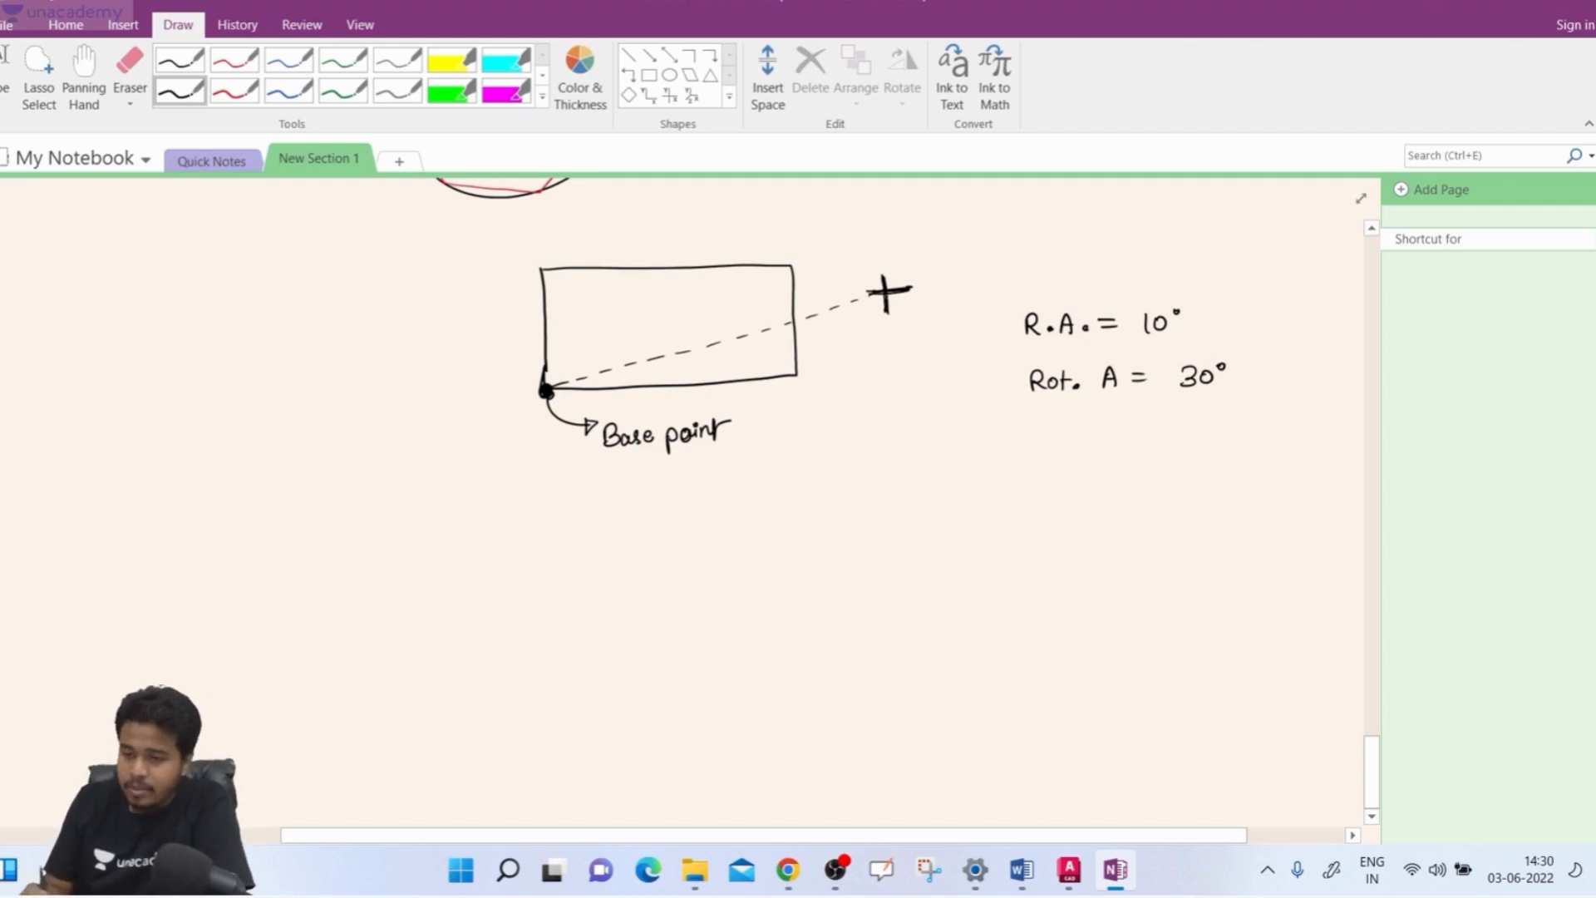
Mark the angle between the rectangle's bottom edge and the dashed line as 10°, and tick the upper-right corner
{"action": "mouse_move", "coordinate": [586, 389]}
{"action": "left_mouse_down"}
{"action": "mouse_move", "coordinate": [799, 380]}
{"action": "mouse_move", "coordinate": [753, 339]}
{"action": "mouse_move", "coordinate": [762, 364]}
{"action": "left_mouse_up"}
{"action": "mouse_move", "coordinate": [765, 351]}
{"action": "left_mouse_down"}
{"action": "mouse_move", "coordinate": [767, 370]}
{"action": "mouse_move", "coordinate": [773, 354]}
{"action": "left_mouse_up"}
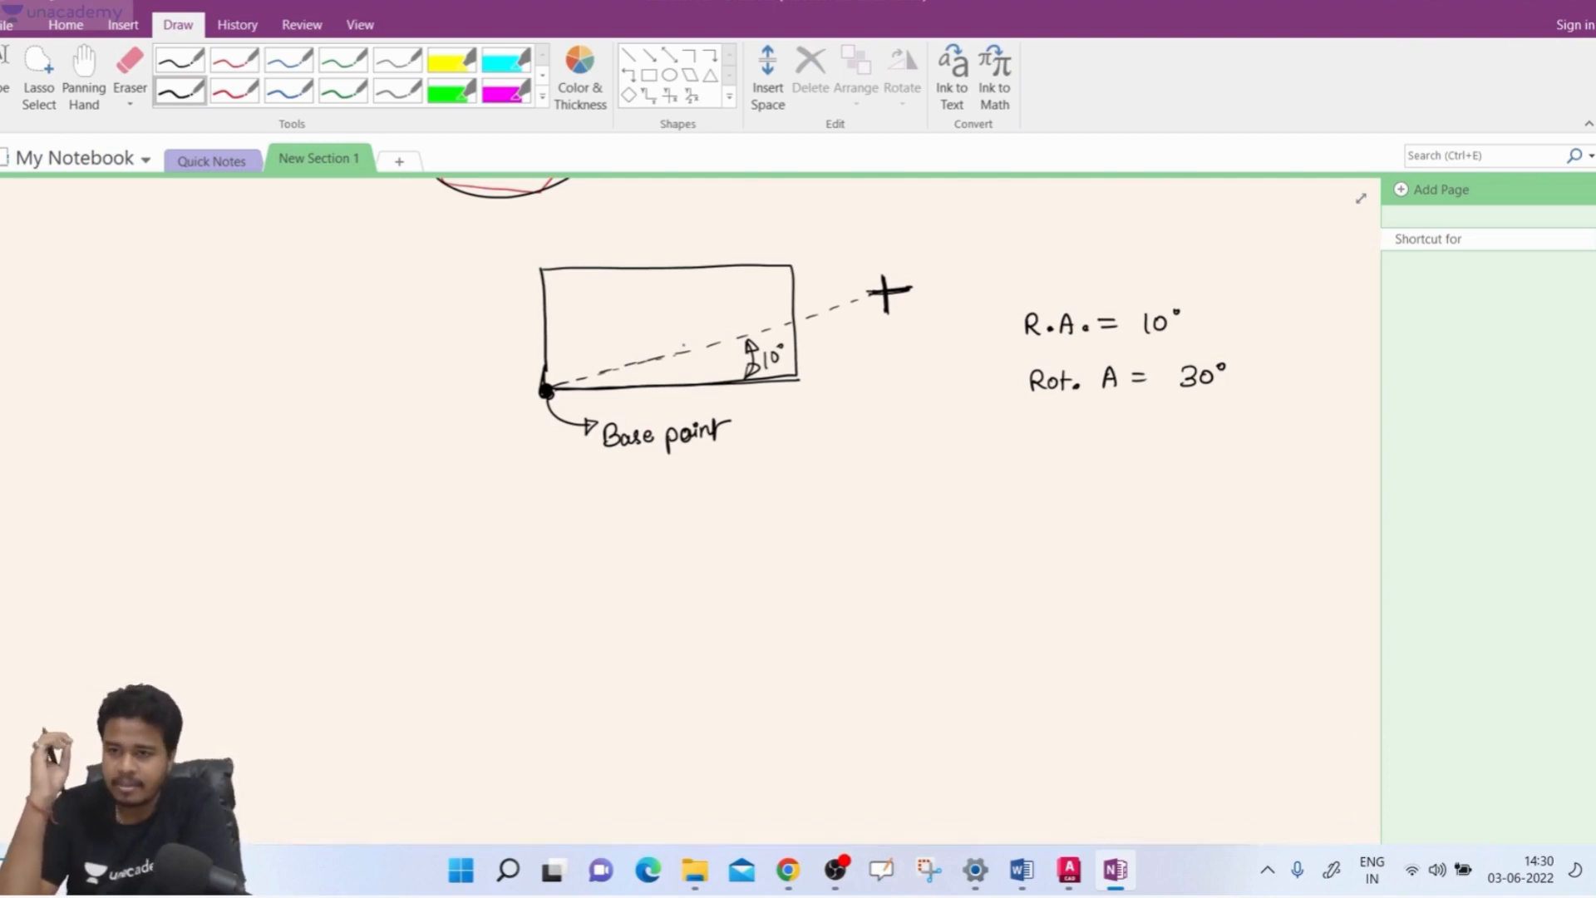
{"action": "left_click_drag", "start_coordinate": [788, 271], "coordinate": [813, 257]}
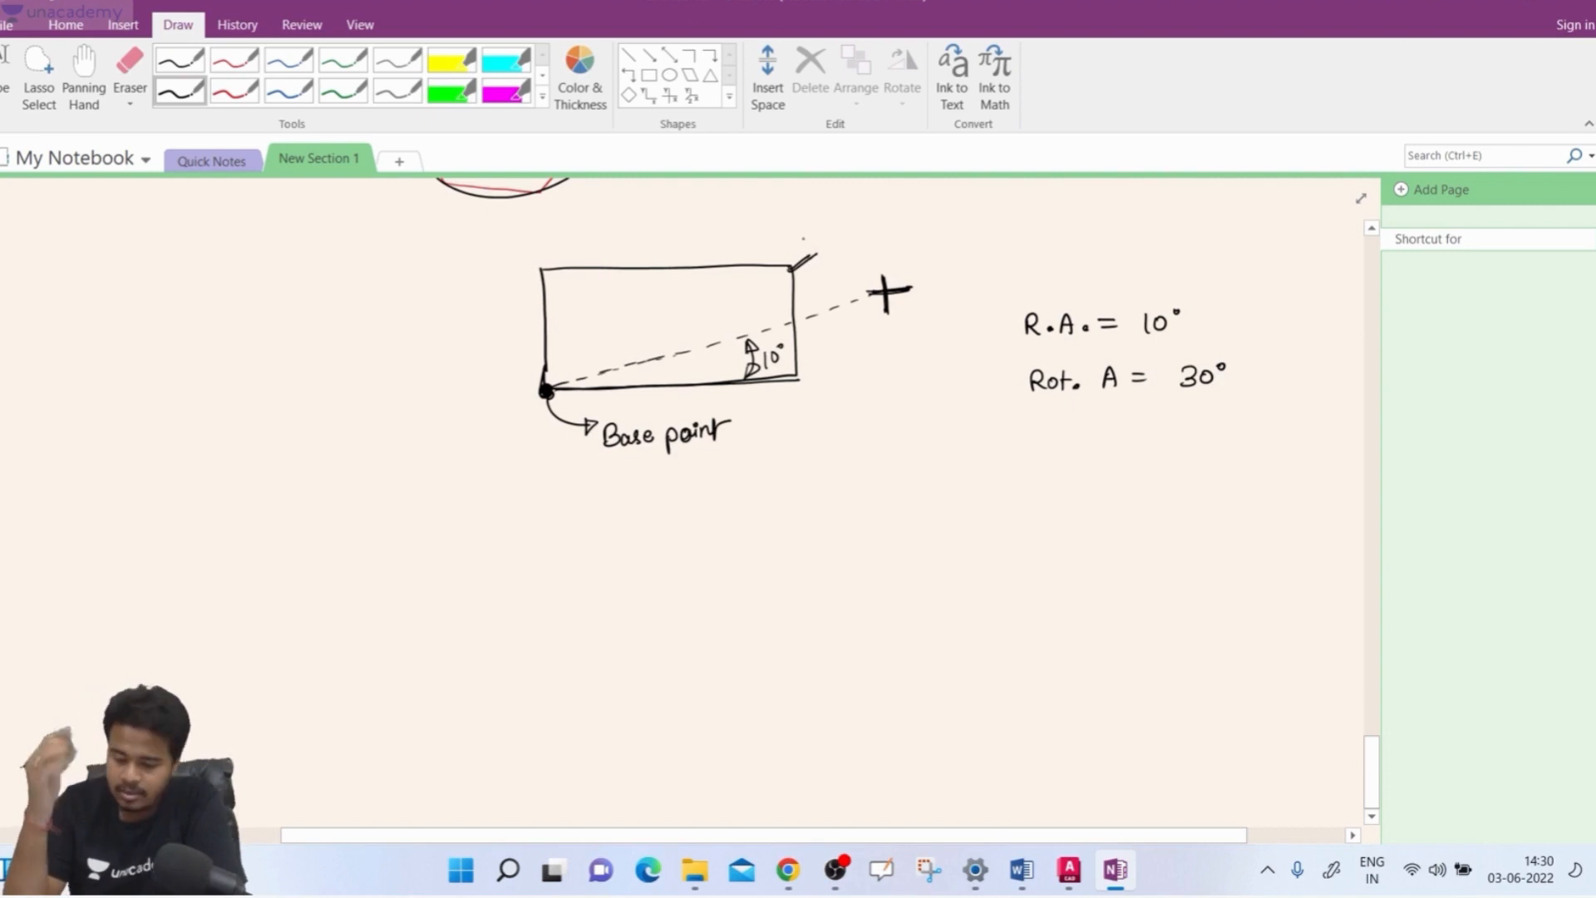
{"action": "left_click_drag", "start_coordinate": [792, 269], "coordinate": [818, 253]}
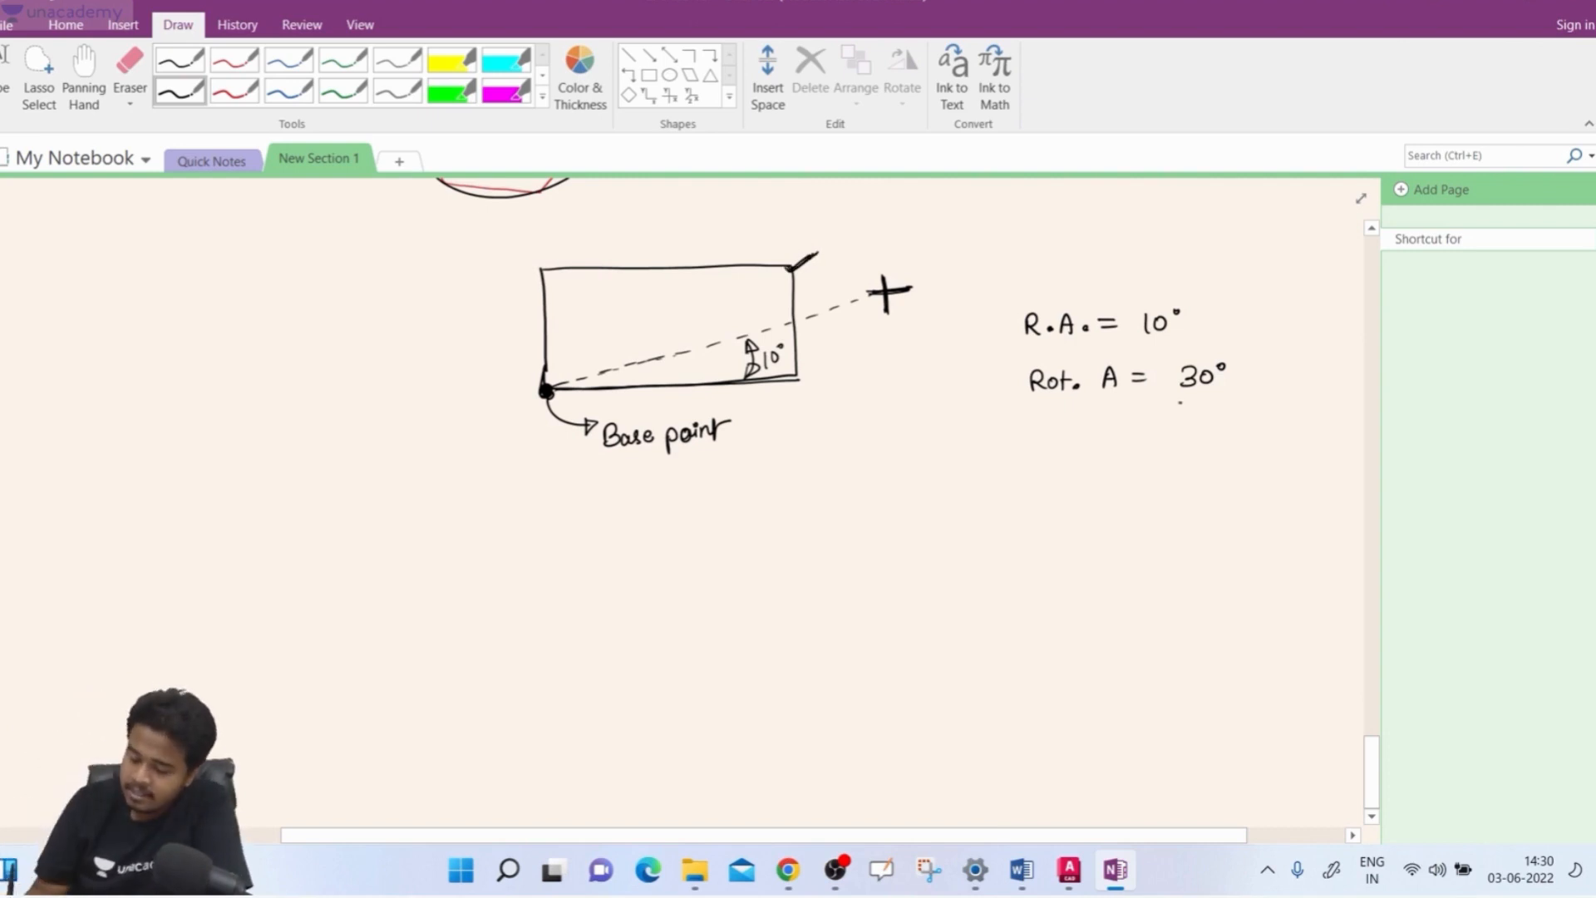
Underline the 10° and 30° values, and draw an arrow to a double-underlined result of 20°
{"action": "left_click_drag", "start_coordinate": [1179, 402], "coordinate": [1223, 390]}
{"action": "mouse_move", "coordinate": [1142, 344]}
{"action": "left_mouse_down"}
{"action": "mouse_move", "coordinate": [1174, 334]}
{"action": "mouse_move", "coordinate": [1253, 454]}
{"action": "left_mouse_up"}
{"action": "left_click", "coordinate": [1216, 478]}
{"action": "left_click_drag", "start_coordinate": [1197, 472], "coordinate": [1244, 513]}
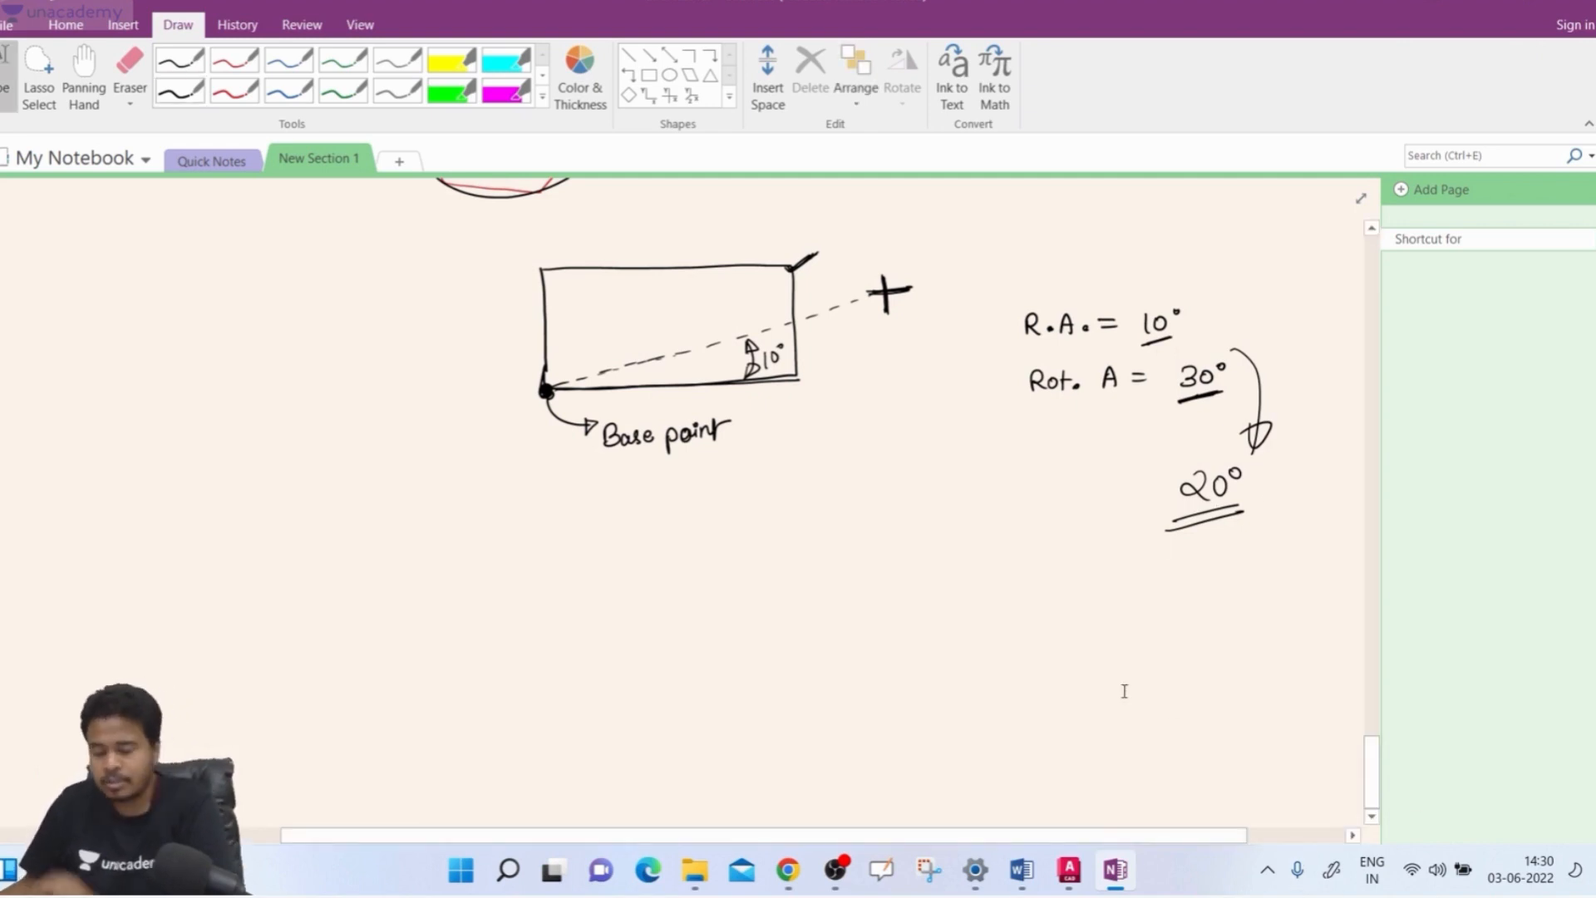
Switch back to AutoCAD and delete the tilted rectangle above the horizontal line
{"action": "left_click", "coordinate": [1069, 869]}
{"action": "left_click", "coordinate": [638, 511]}
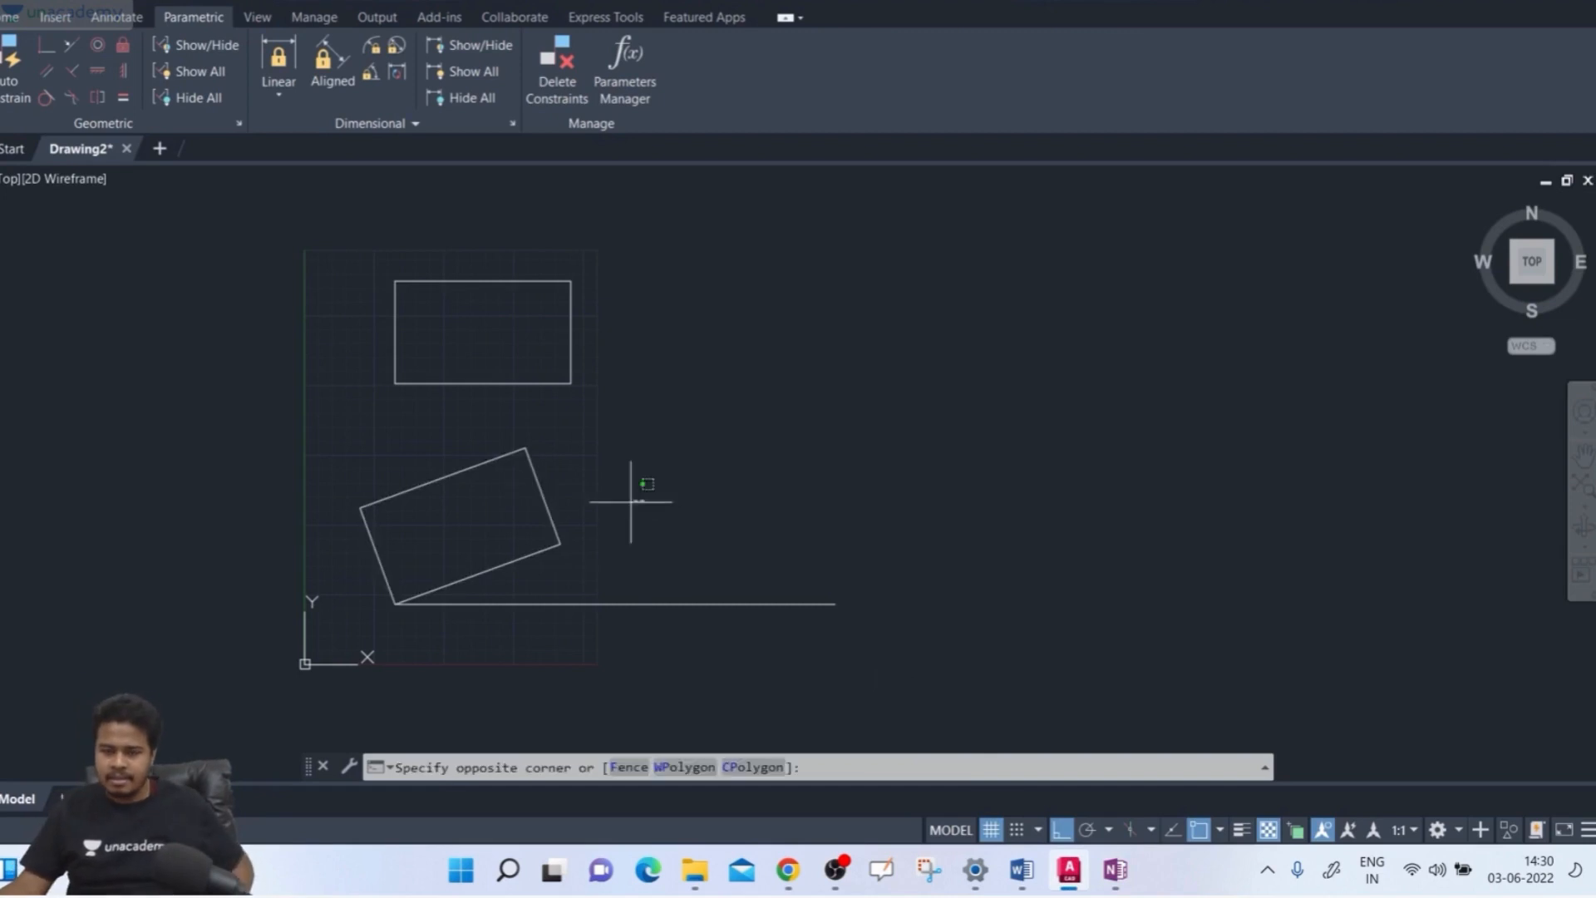
{"action": "left_click", "coordinate": [464, 584]}
{"action": "left_click", "coordinate": [533, 591]}
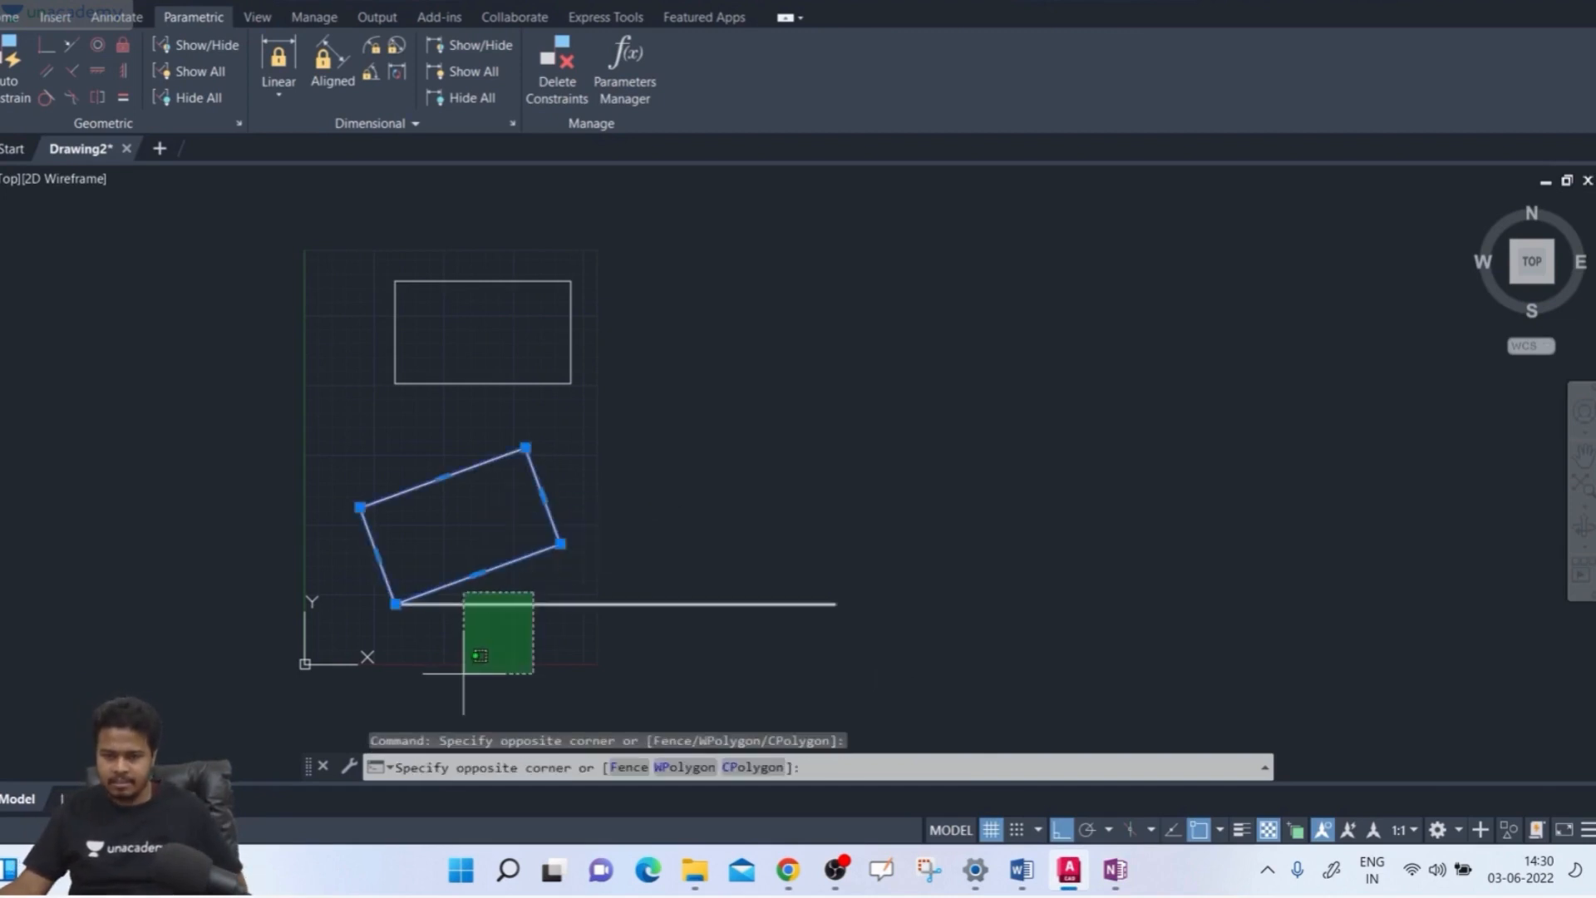
{"action": "left_click", "coordinate": [607, 578]}
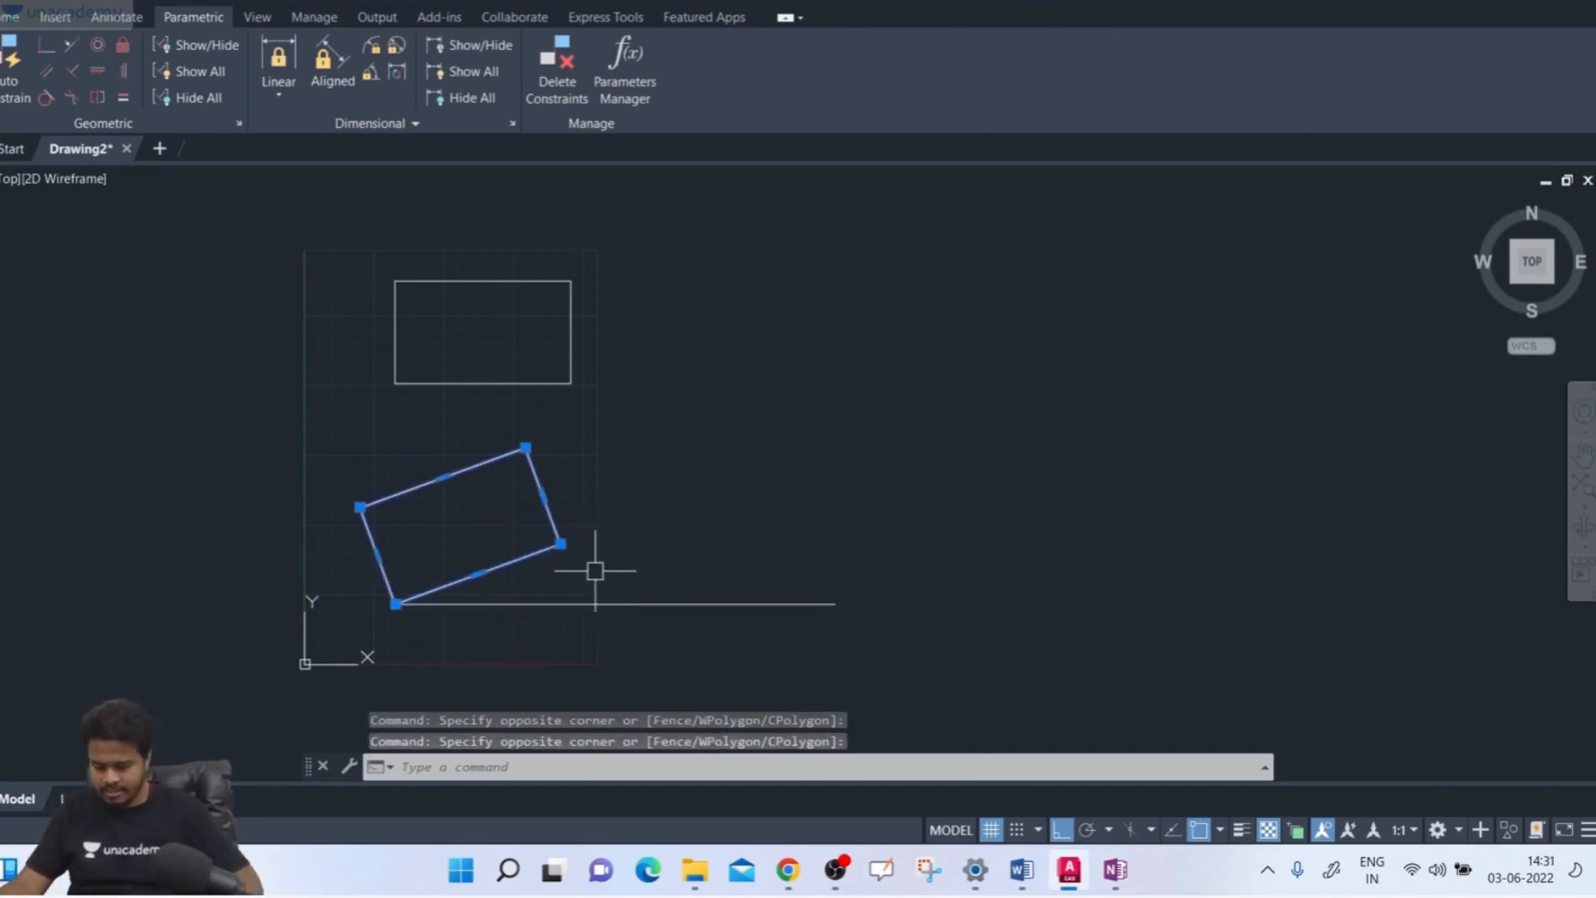
{"action": "key", "text": "Delete"}
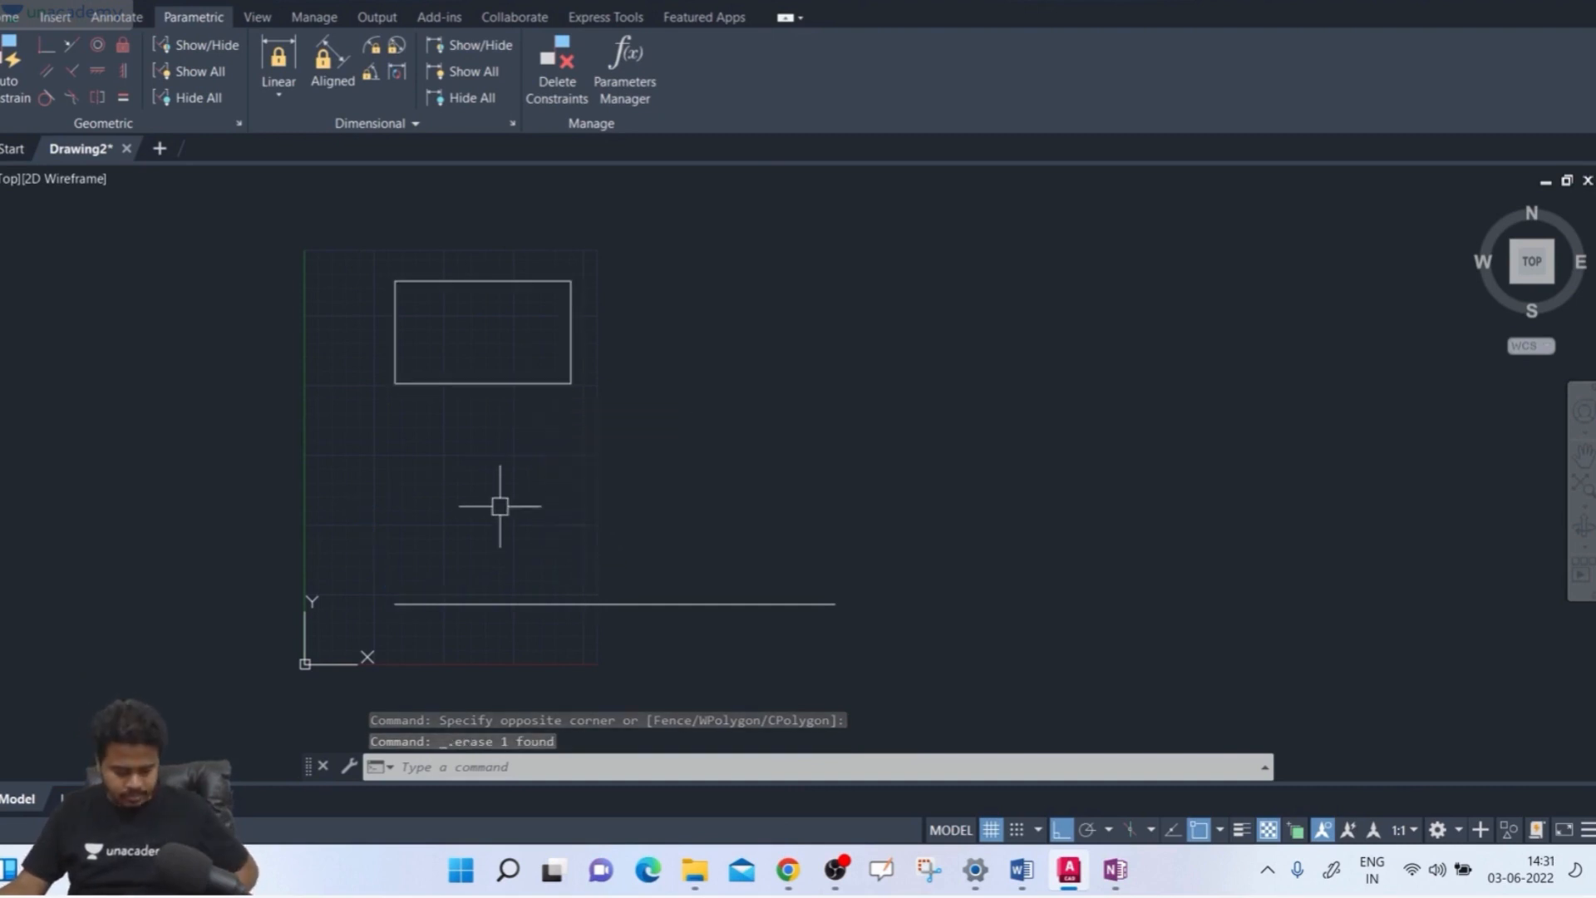
Move the remaining rectangle by its lower-left corner onto the left endpoint of the horizontal line
{"action": "type", "text": "m"}
{"action": "key", "text": "Return"}
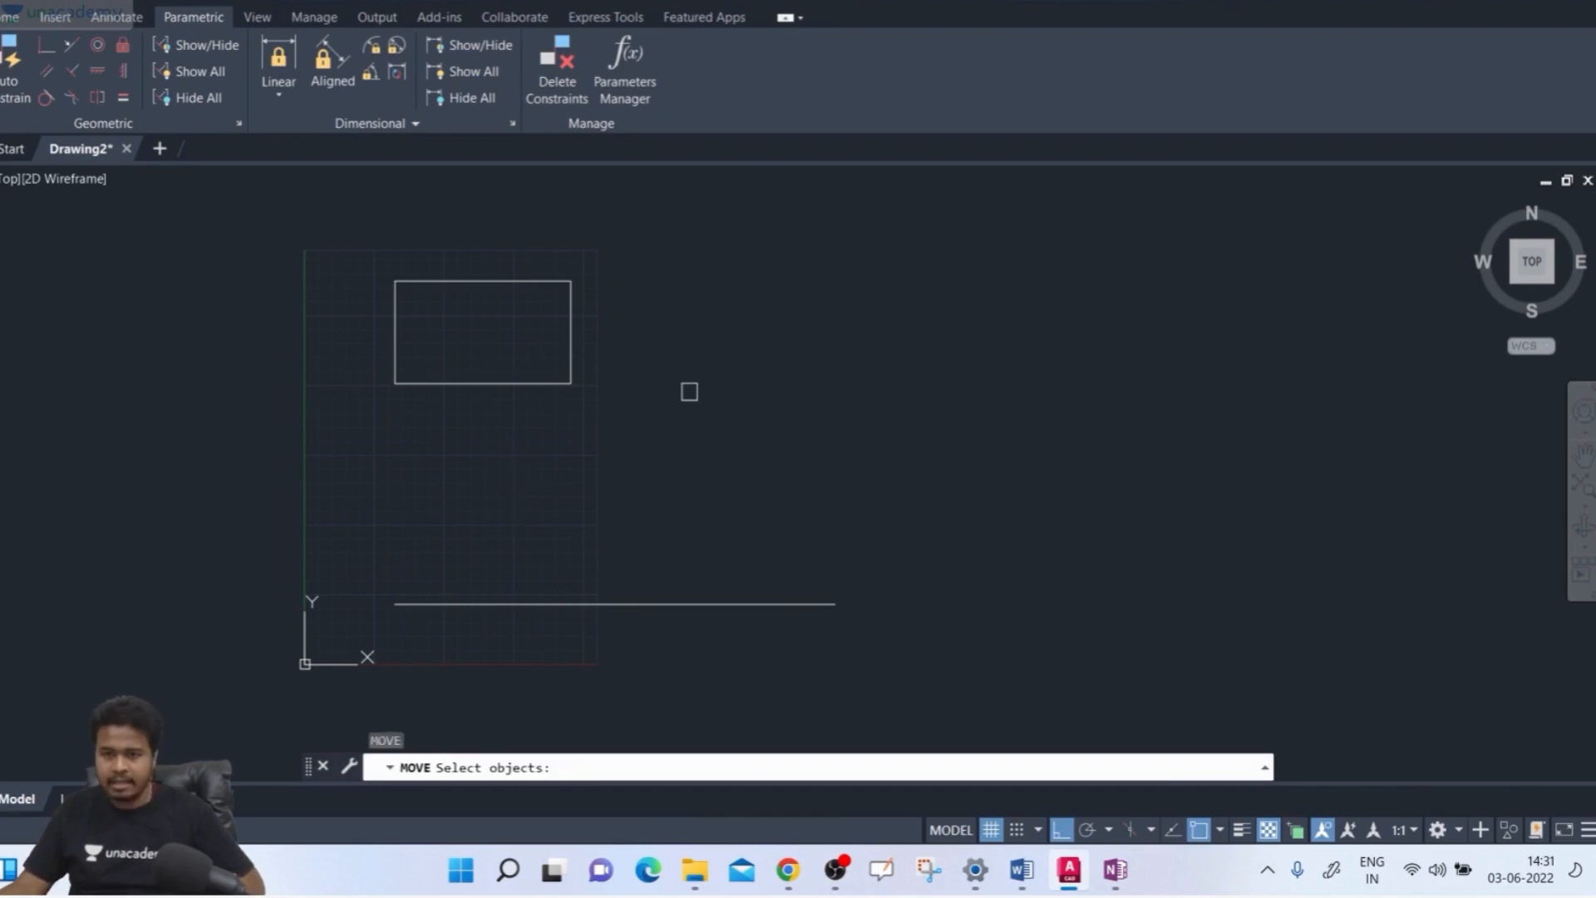
{"action": "left_click", "coordinate": [688, 382]}
{"action": "left_click", "coordinate": [463, 413]}
{"action": "key", "text": "Return"}
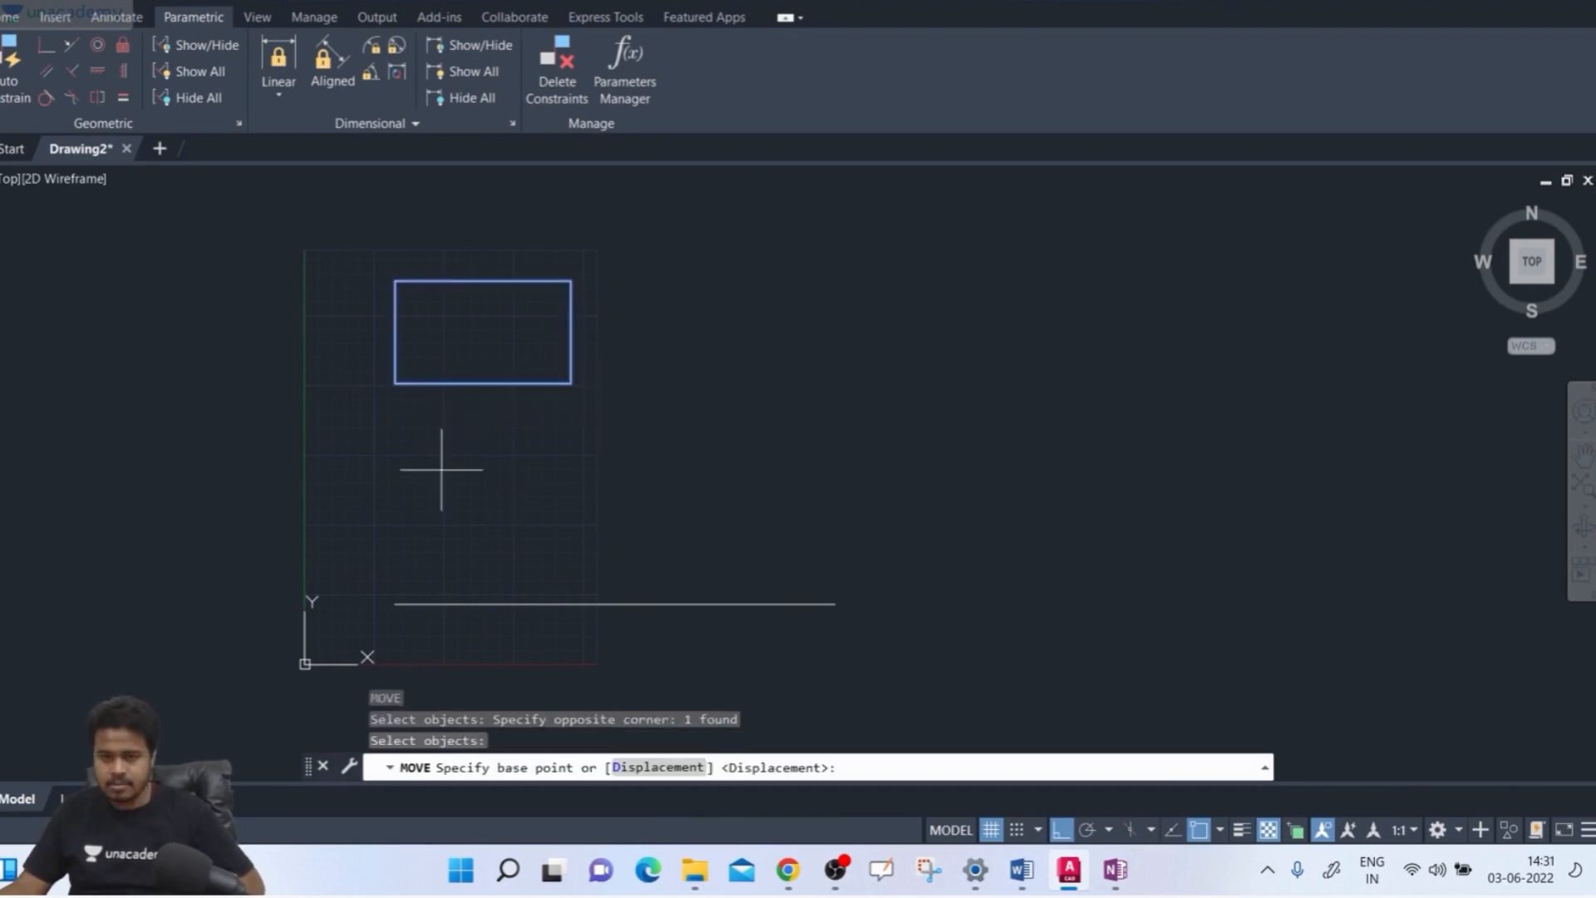
{"action": "left_click", "coordinate": [396, 384]}
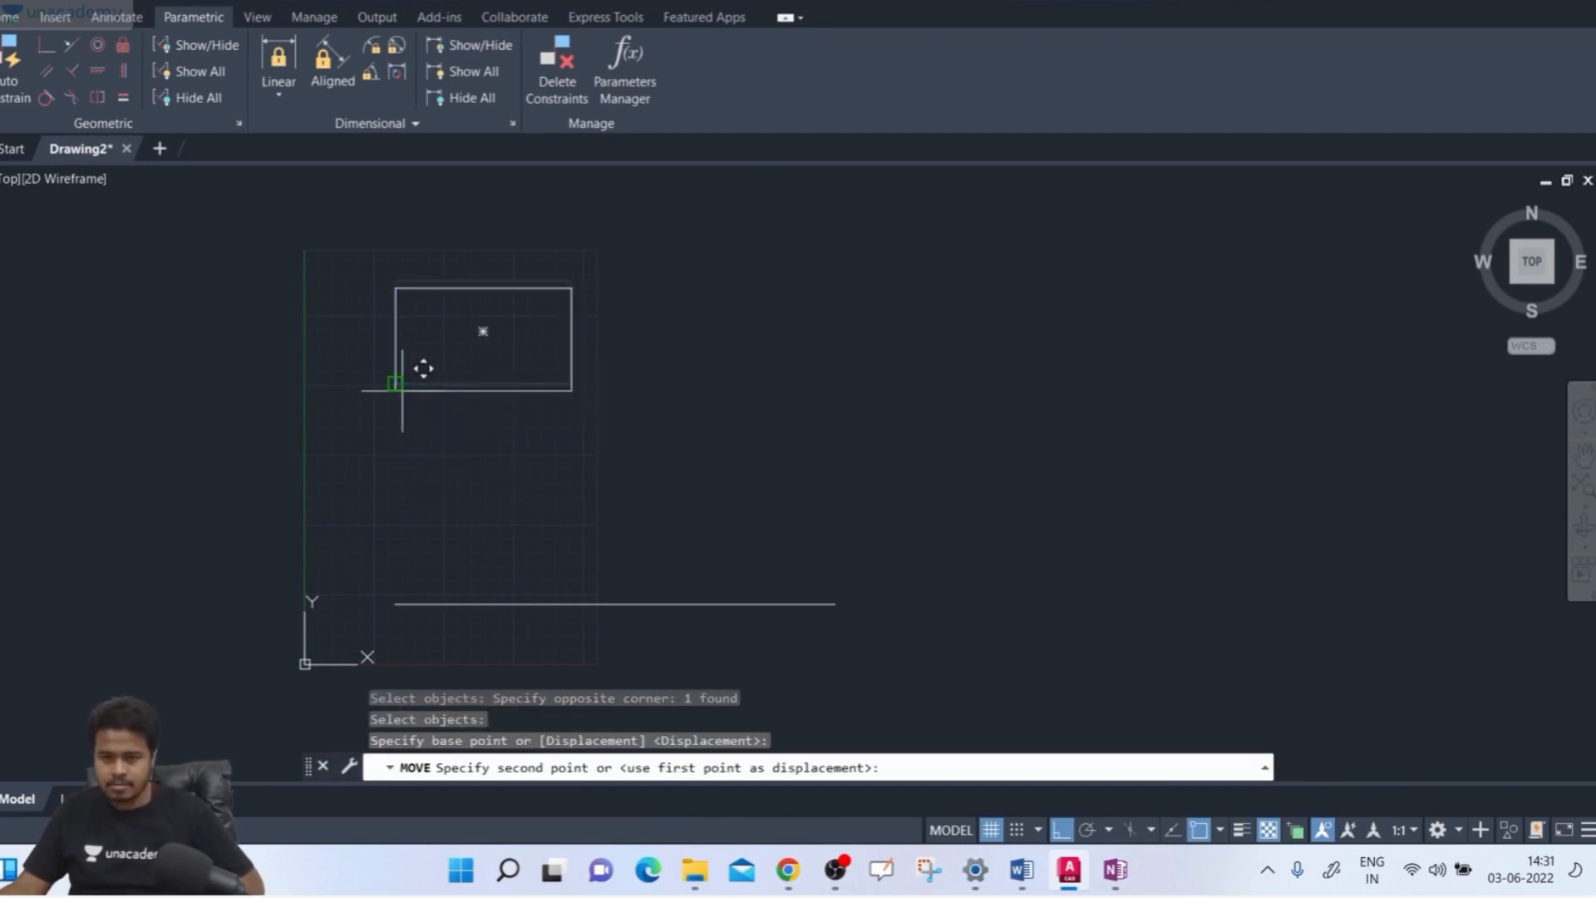
{"action": "left_click", "coordinate": [395, 605]}
Start rotating the rectangle about its lower-left corner, with Ortho mode switched off
{"action": "scroll", "coordinate": [573, 499], "scroll_direction": "up", "scroll_amount": 4}
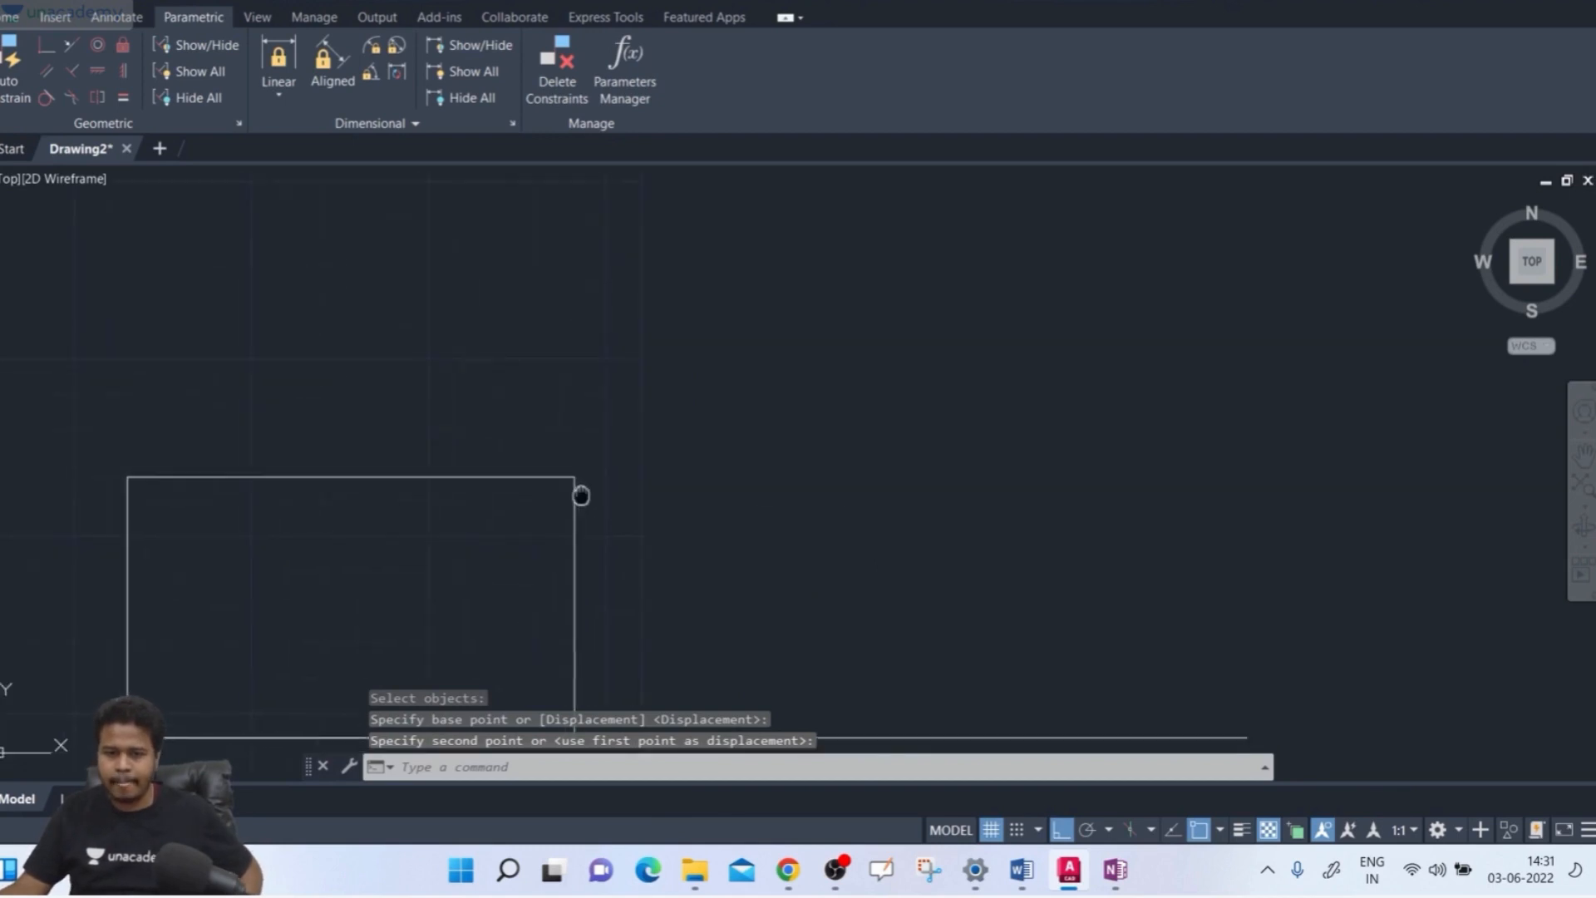
{"action": "middle_click_drag", "start_coordinate": [581, 495], "coordinate": [641, 400]}
{"action": "key", "text": "Escape"}
{"action": "scroll", "coordinate": [641, 400], "scroll_direction": "down", "scroll_amount": 3}
{"action": "type", "text": "r"}
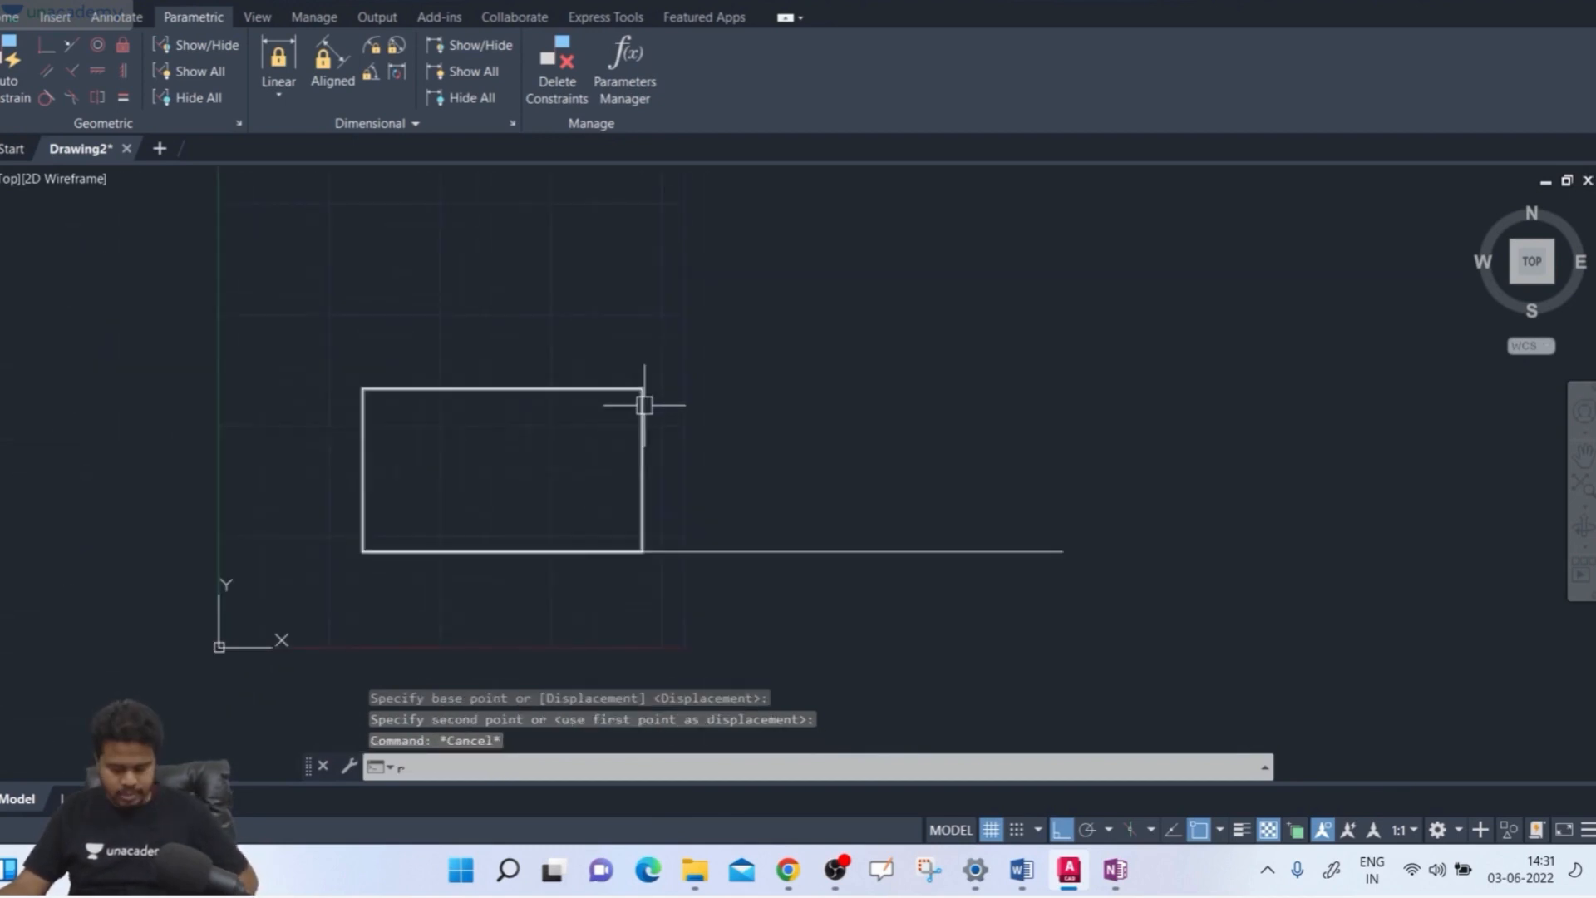
{"action": "type", "text": "o"}
{"action": "key", "text": "Return"}
{"action": "left_click", "coordinate": [643, 397]}
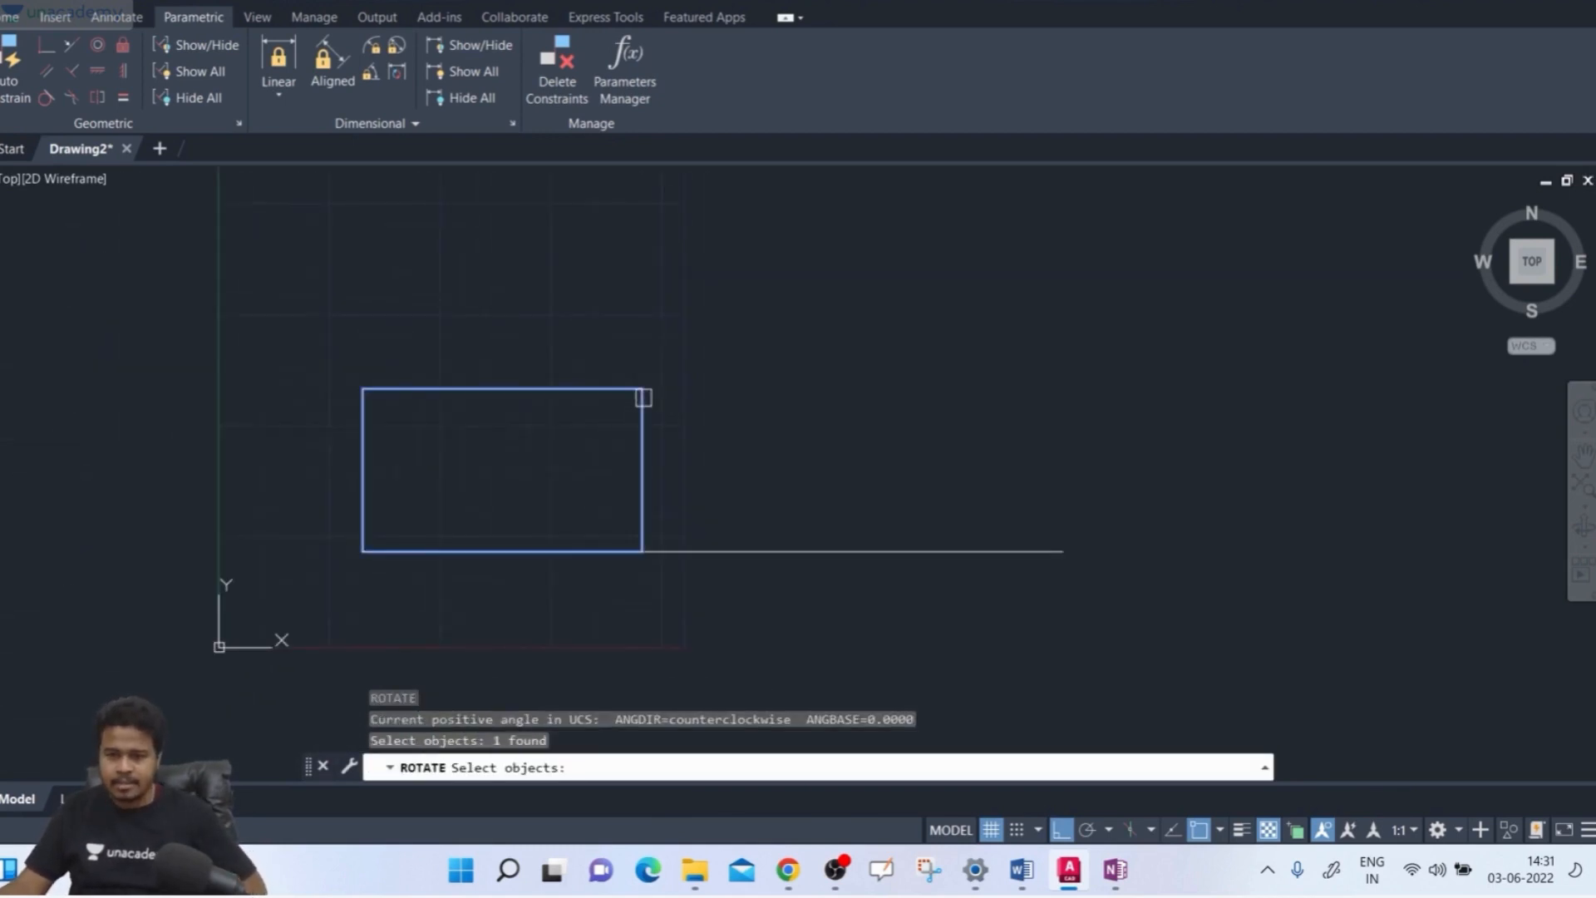
{"action": "key", "text": "Return"}
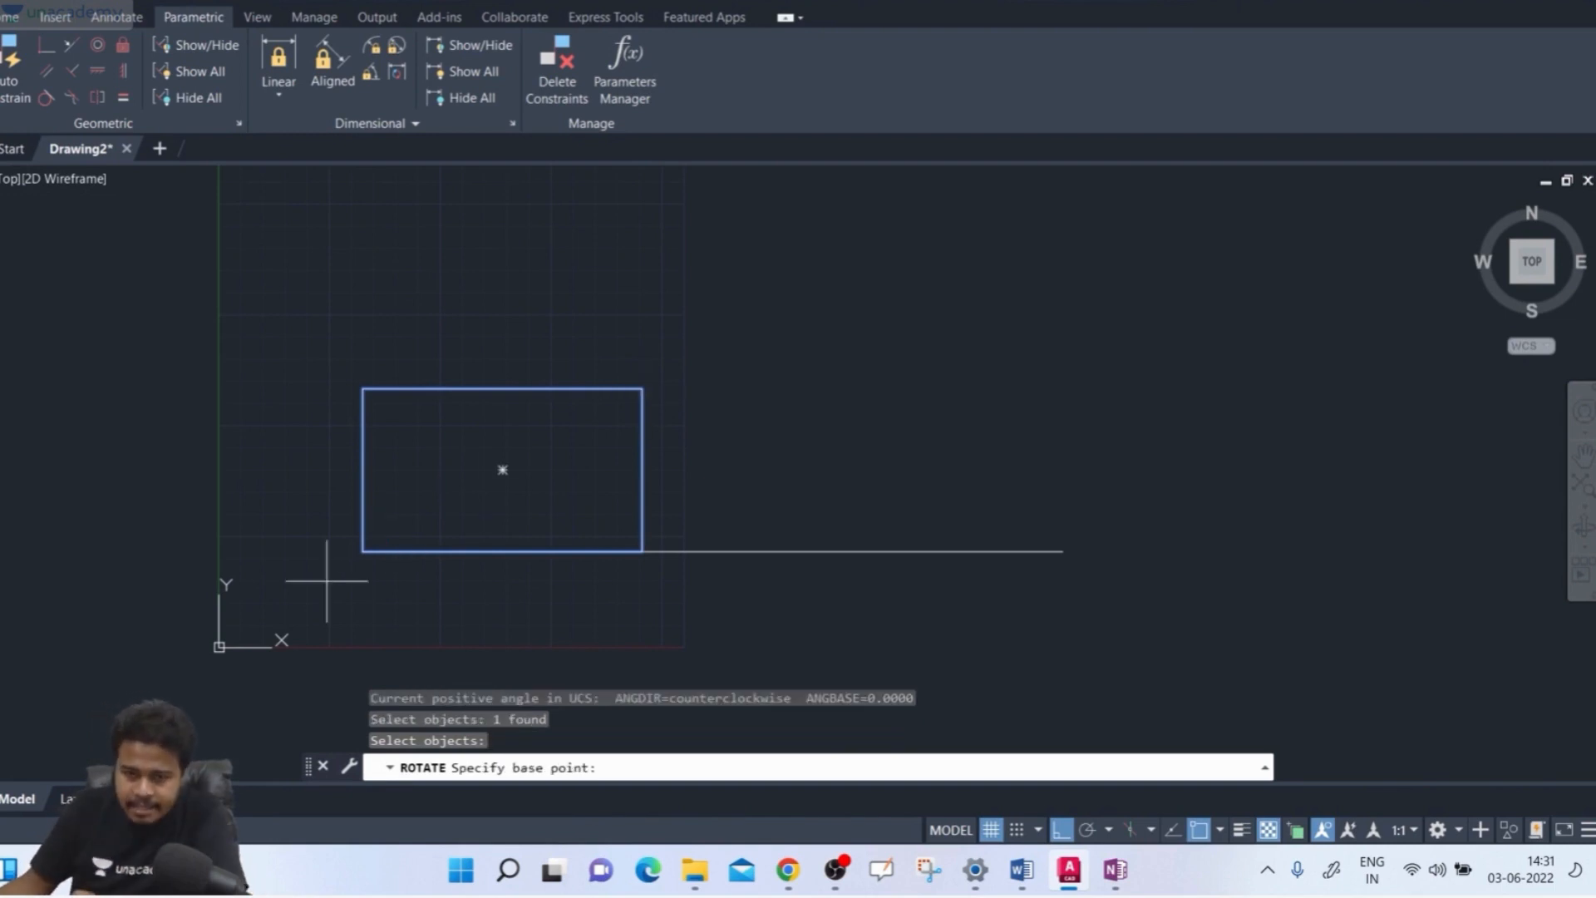
{"action": "left_click", "coordinate": [362, 550]}
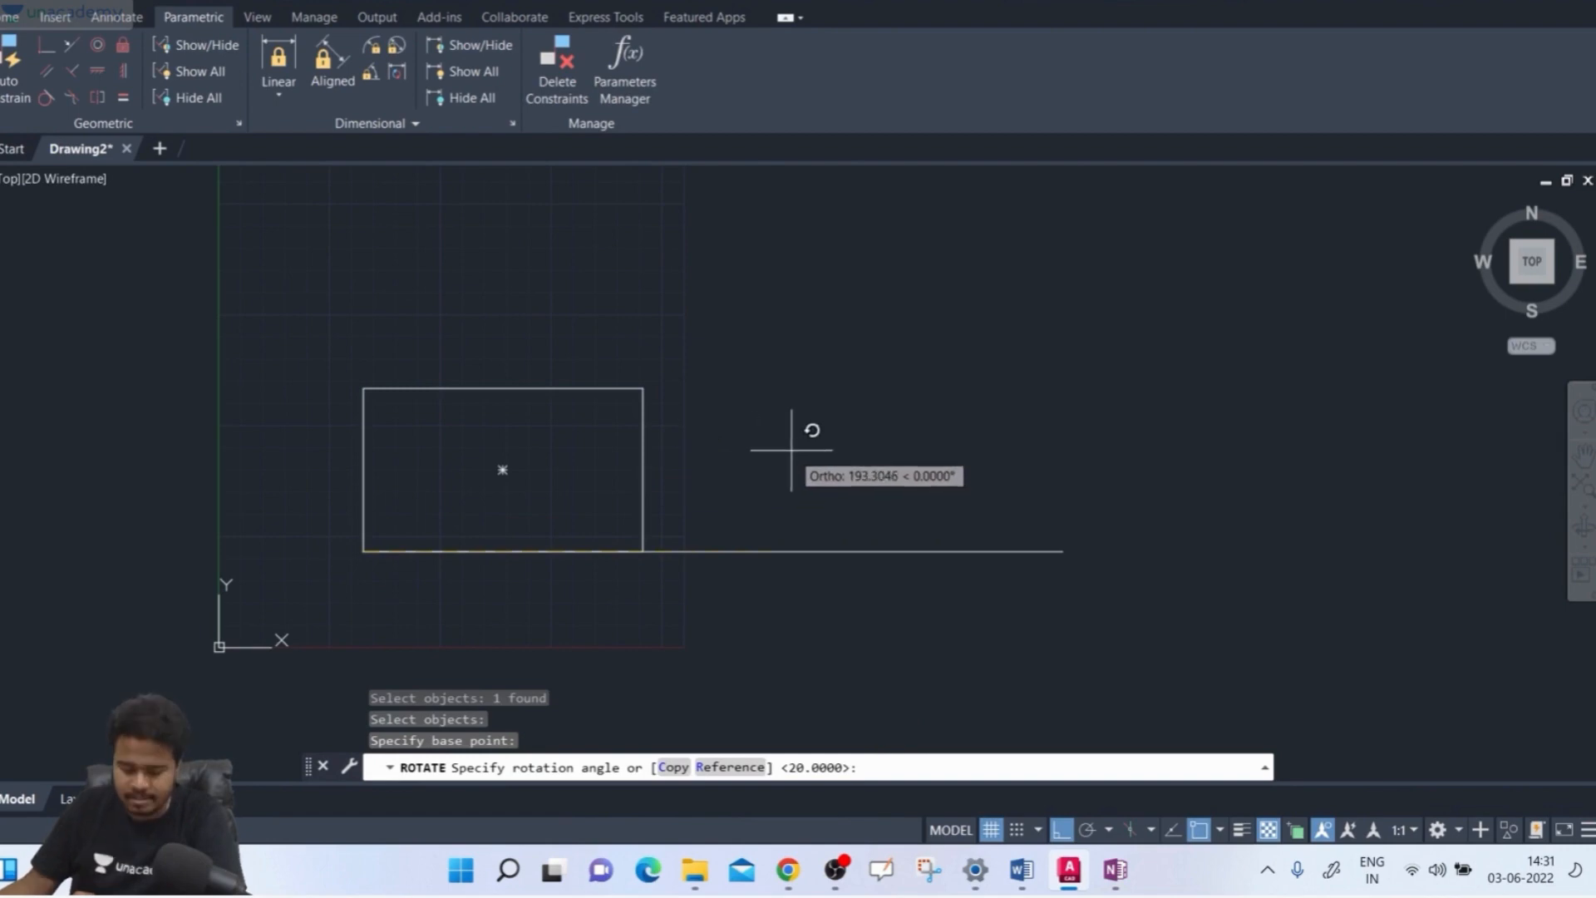
{"action": "left_click", "coordinate": [1064, 834]}
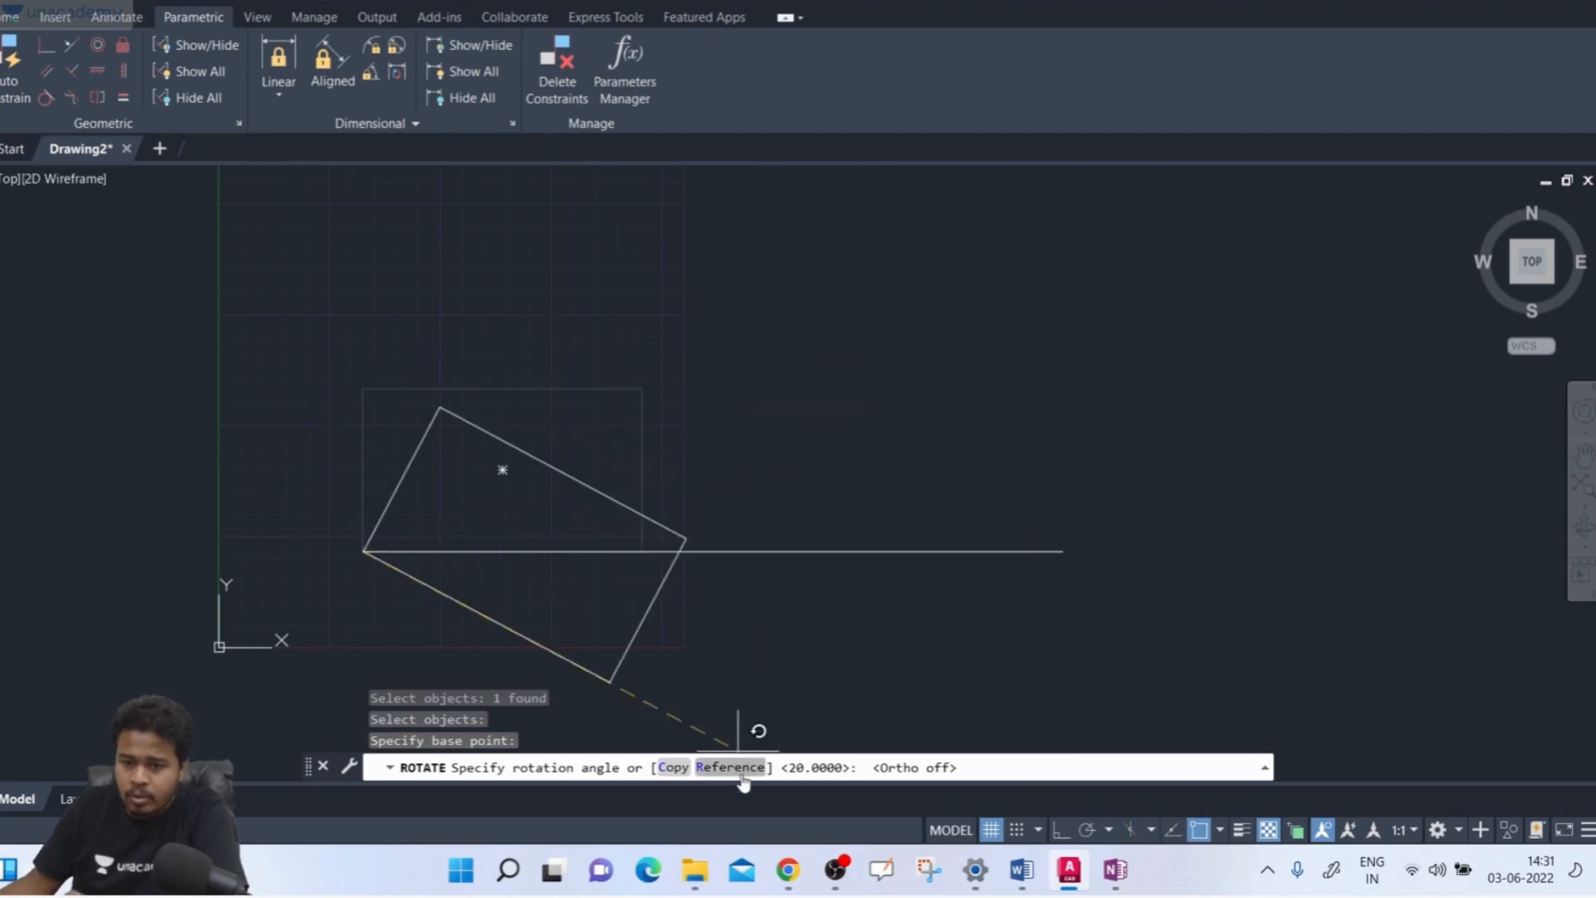
Rotate the rectangle by Reference with a reference angle of 10° and a new angle of 30°, and undo the rotation
{"action": "type", "text": "R"}
{"action": "key", "text": "Return"}
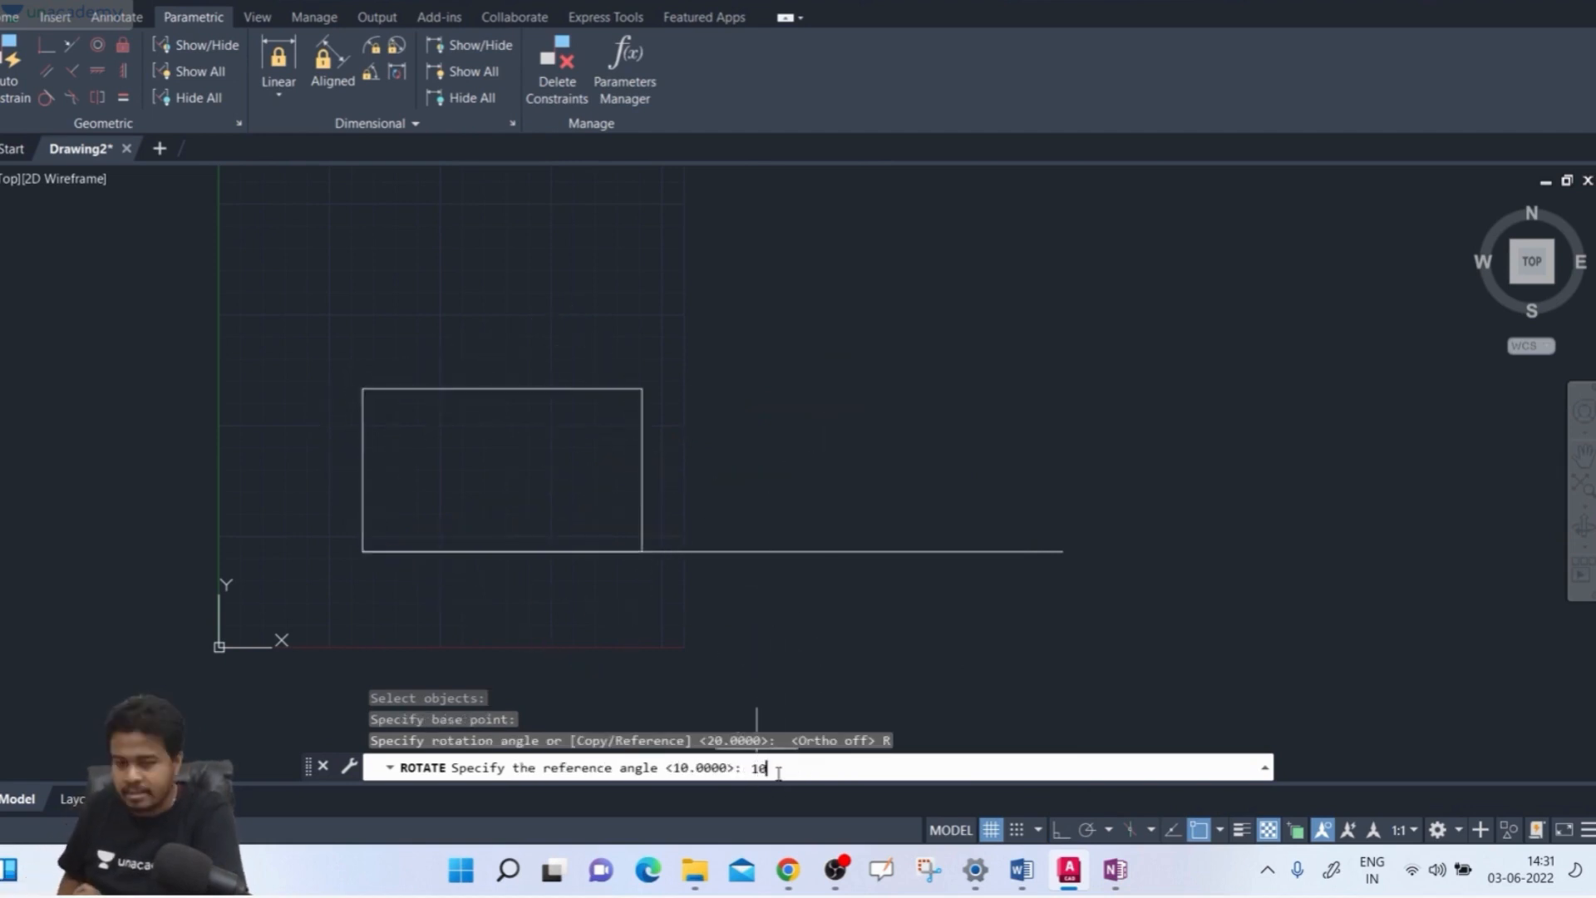
{"action": "type", "text": "10"}
{"action": "key", "text": "Return"}
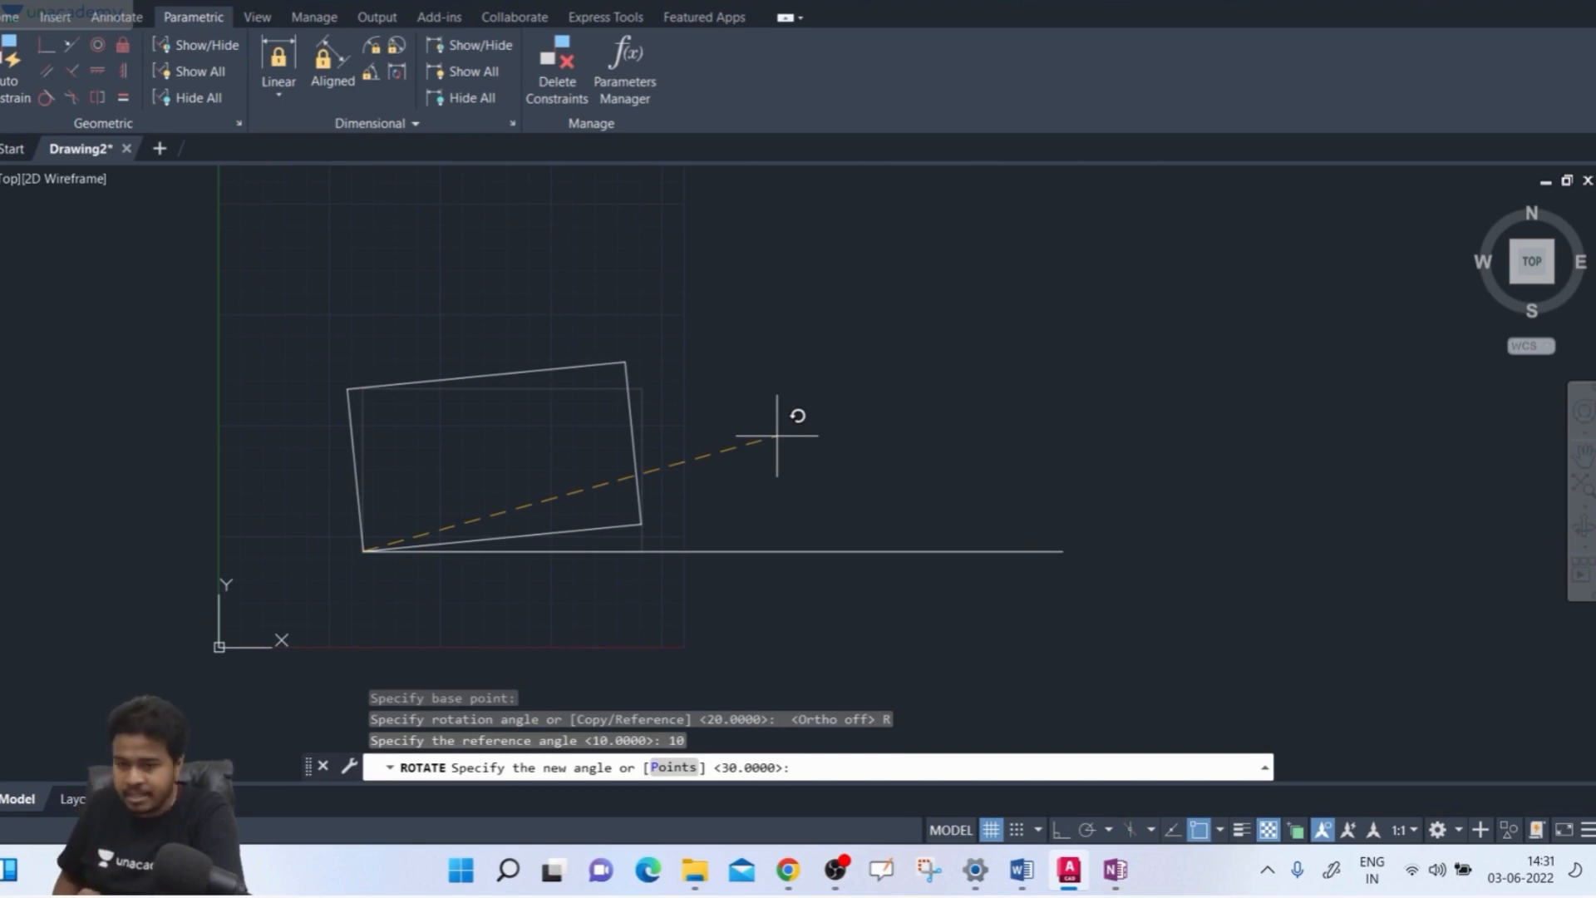
{"action": "key", "text": "Return"}
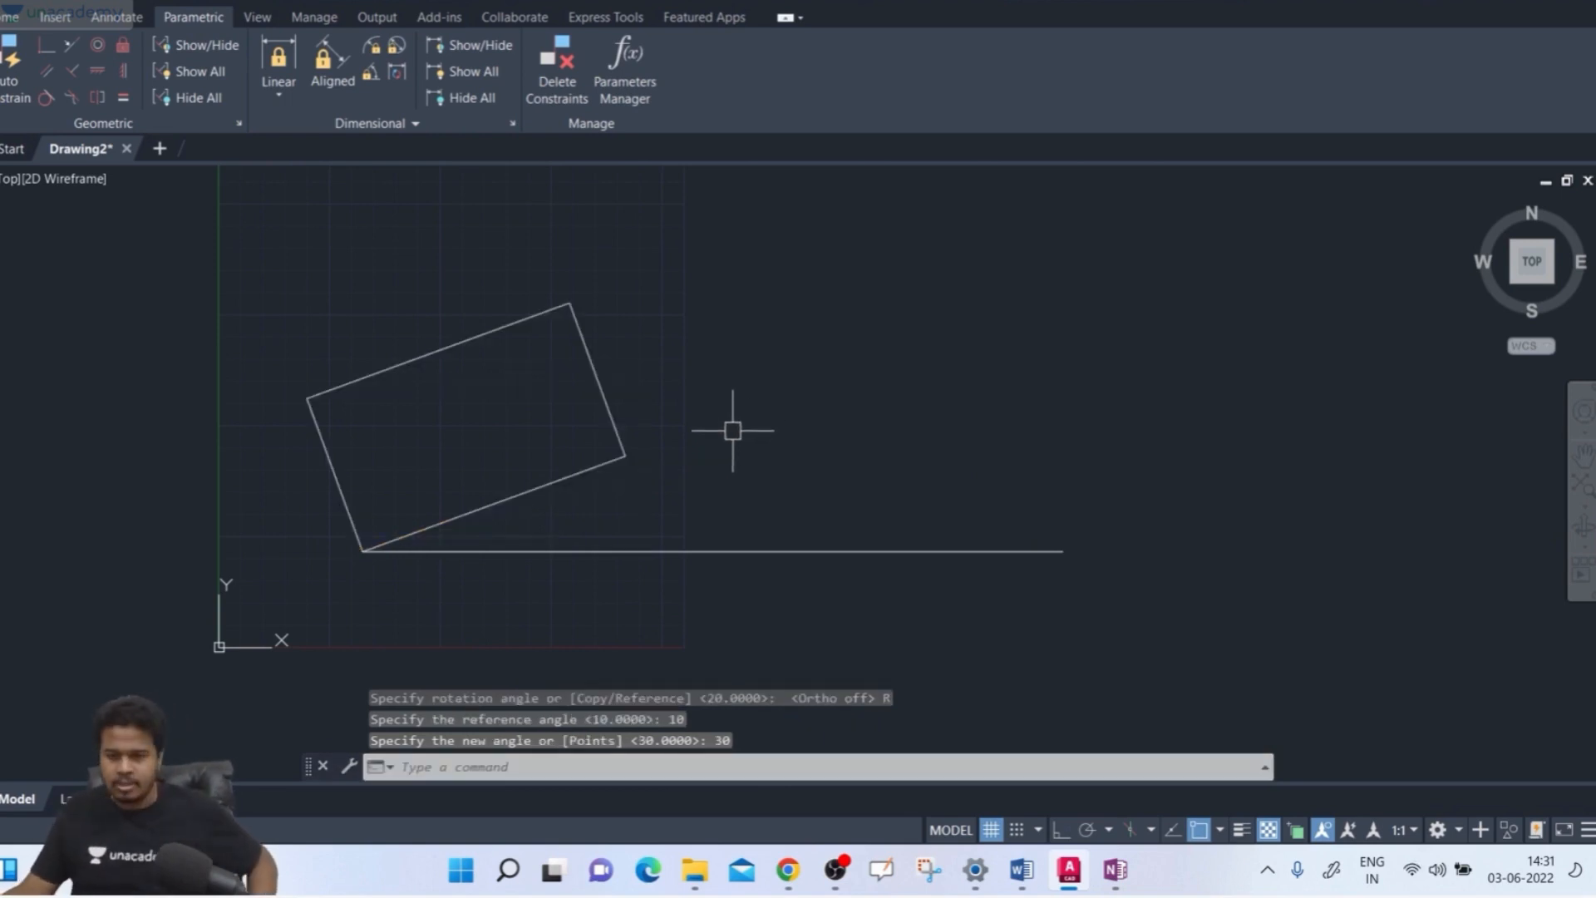
{"action": "key", "text": "ctrl+z"}
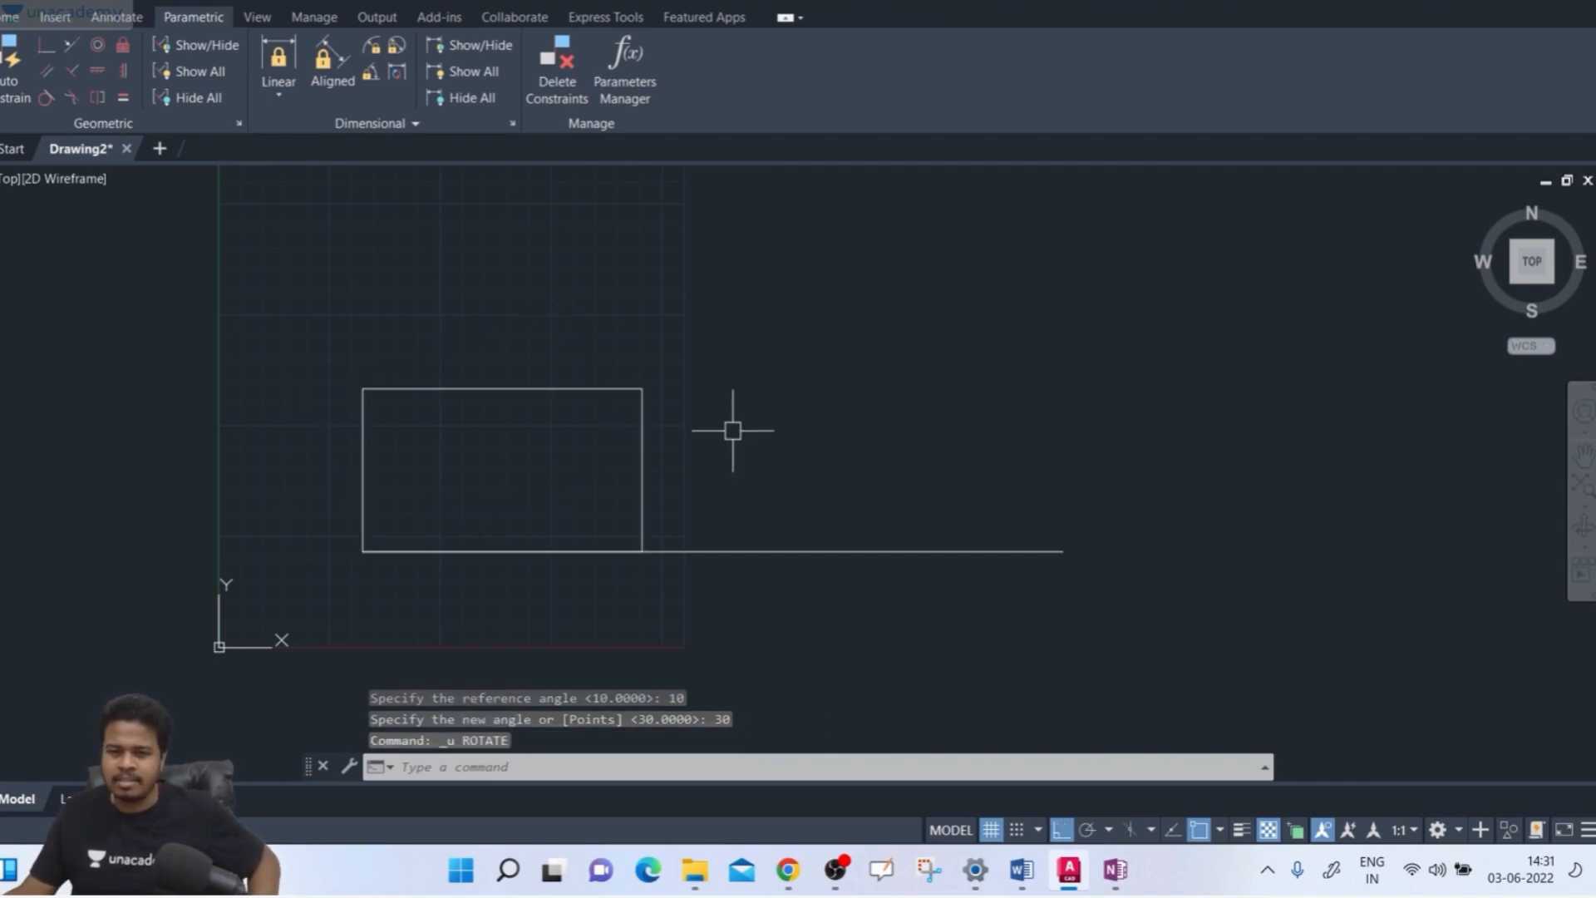
Rotate a copy of the rectangle about its lower-left corner with Ortho off, using a reference angle of 10° and a new angle of 30°
{"action": "type", "text": "ro"}
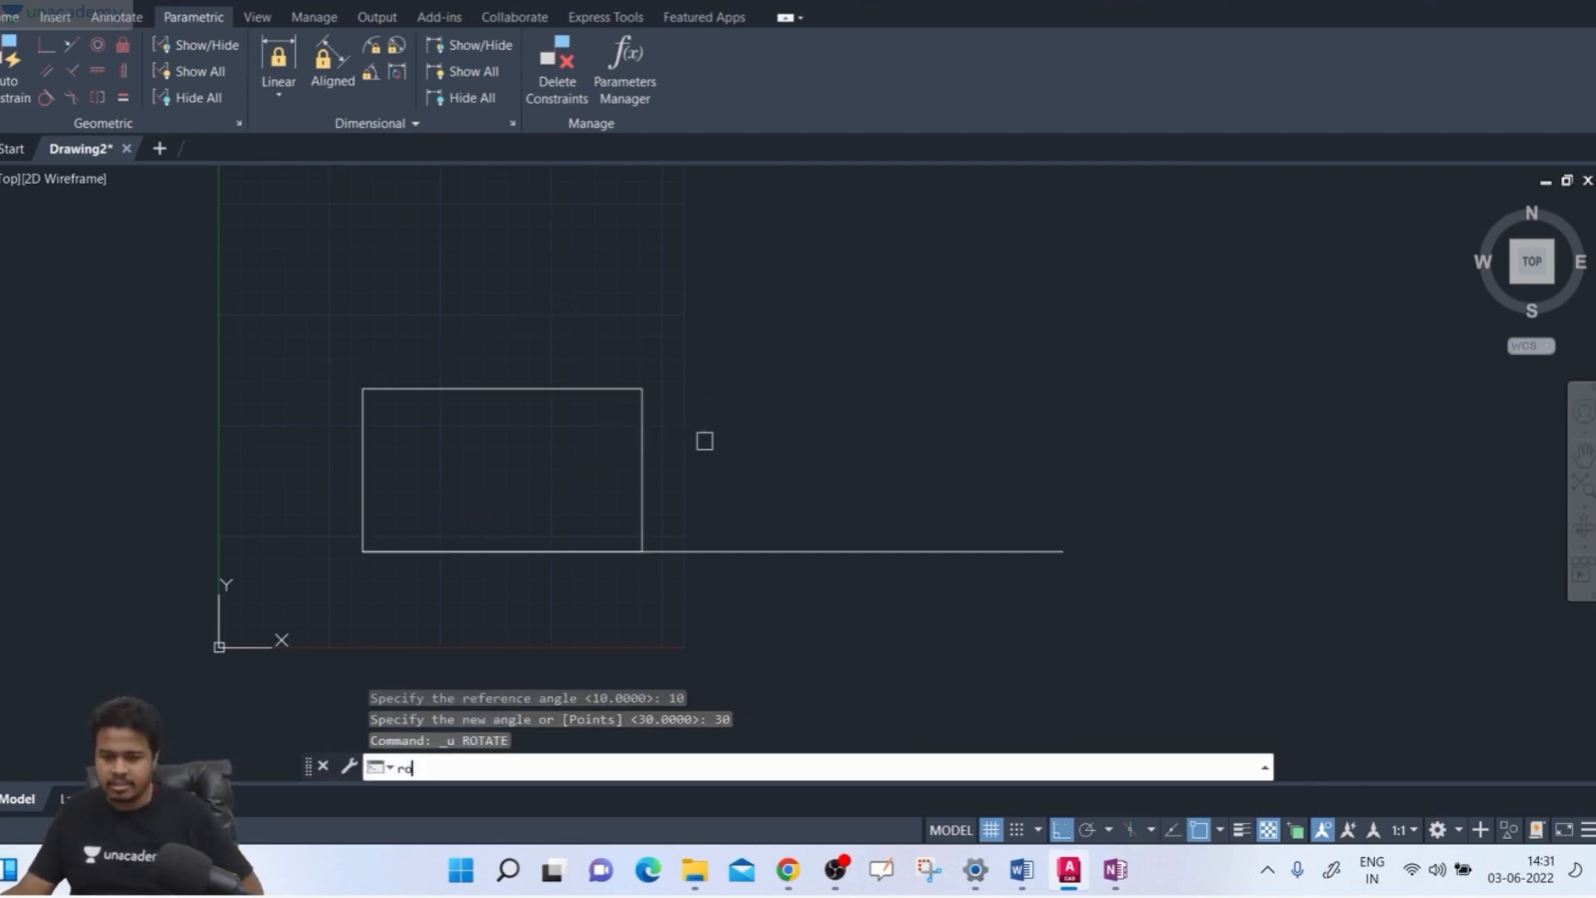
{"action": "key", "text": "Return"}
{"action": "left_click", "coordinate": [640, 440]}
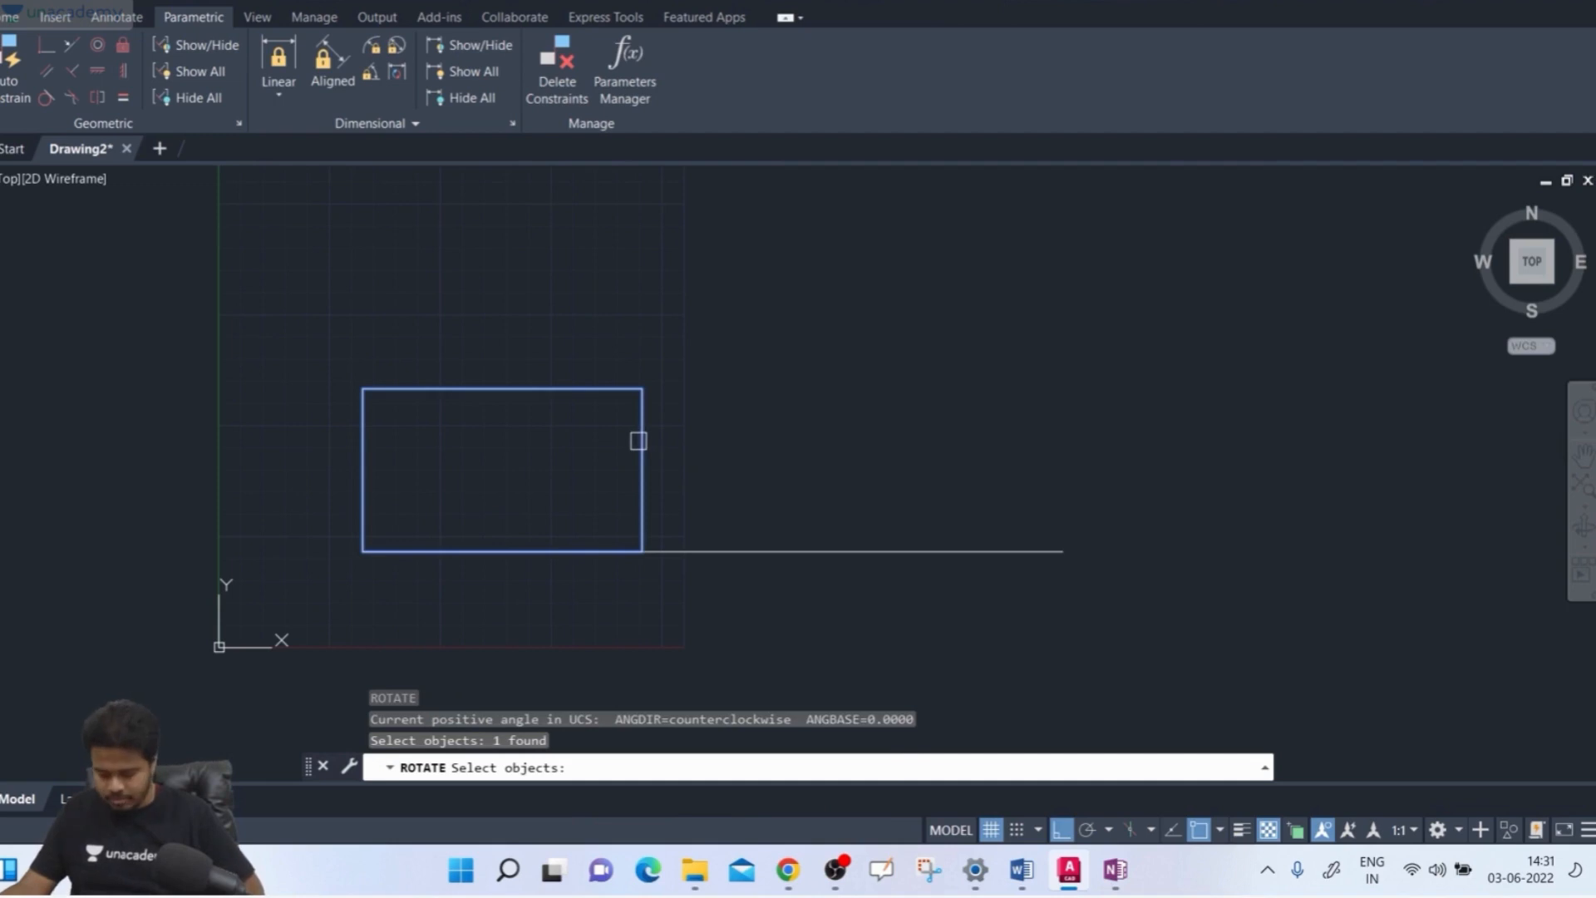
{"action": "key", "text": "Return"}
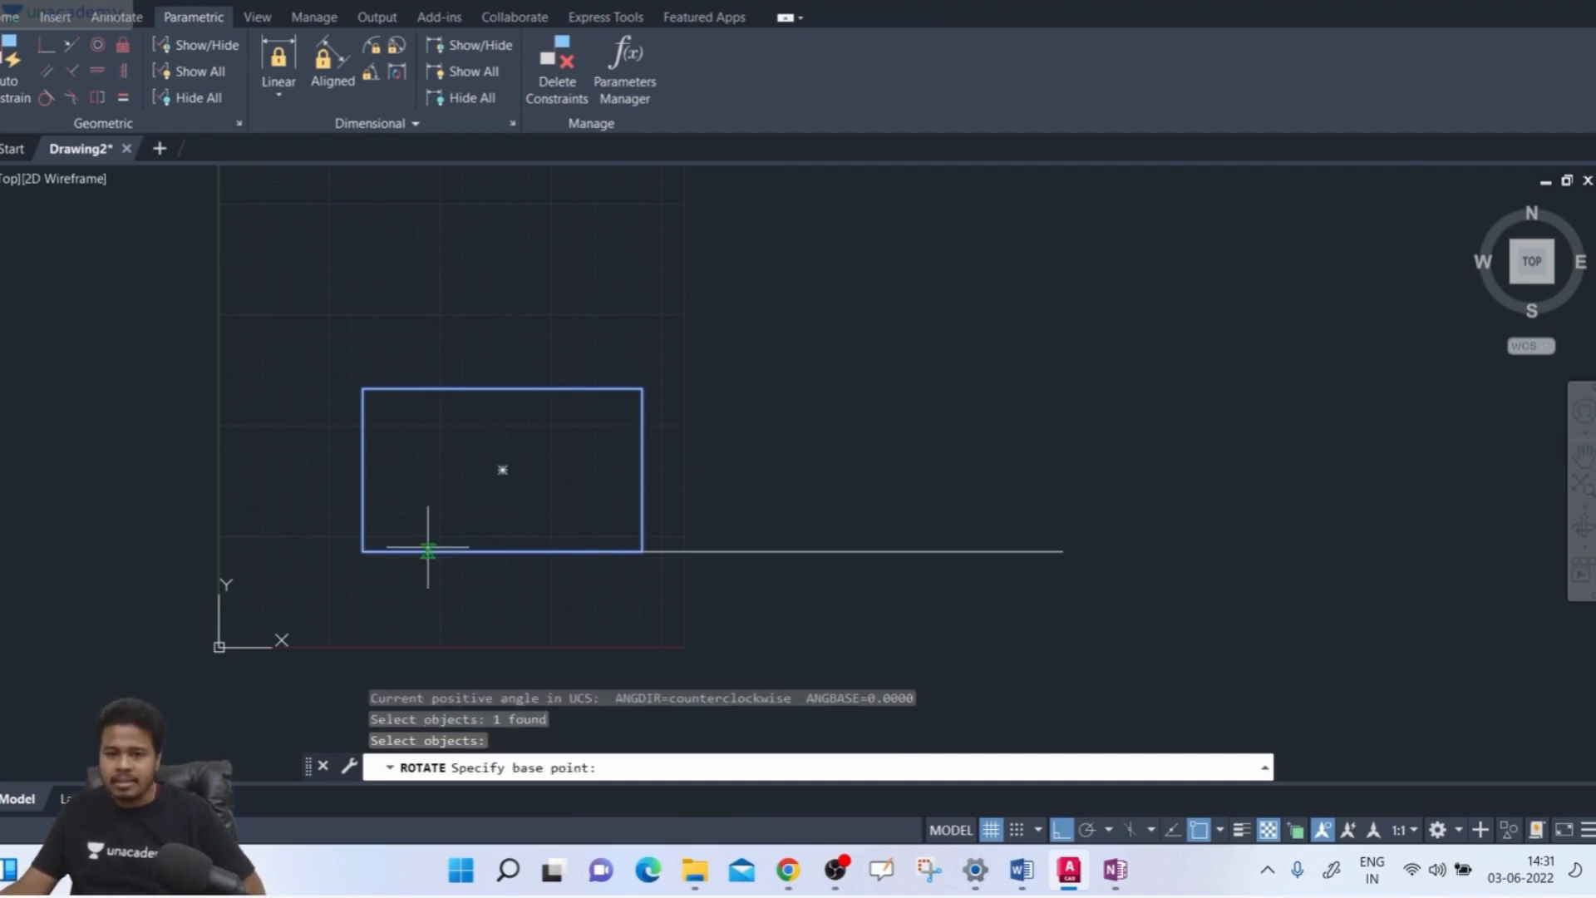
{"action": "left_click", "coordinate": [362, 551]}
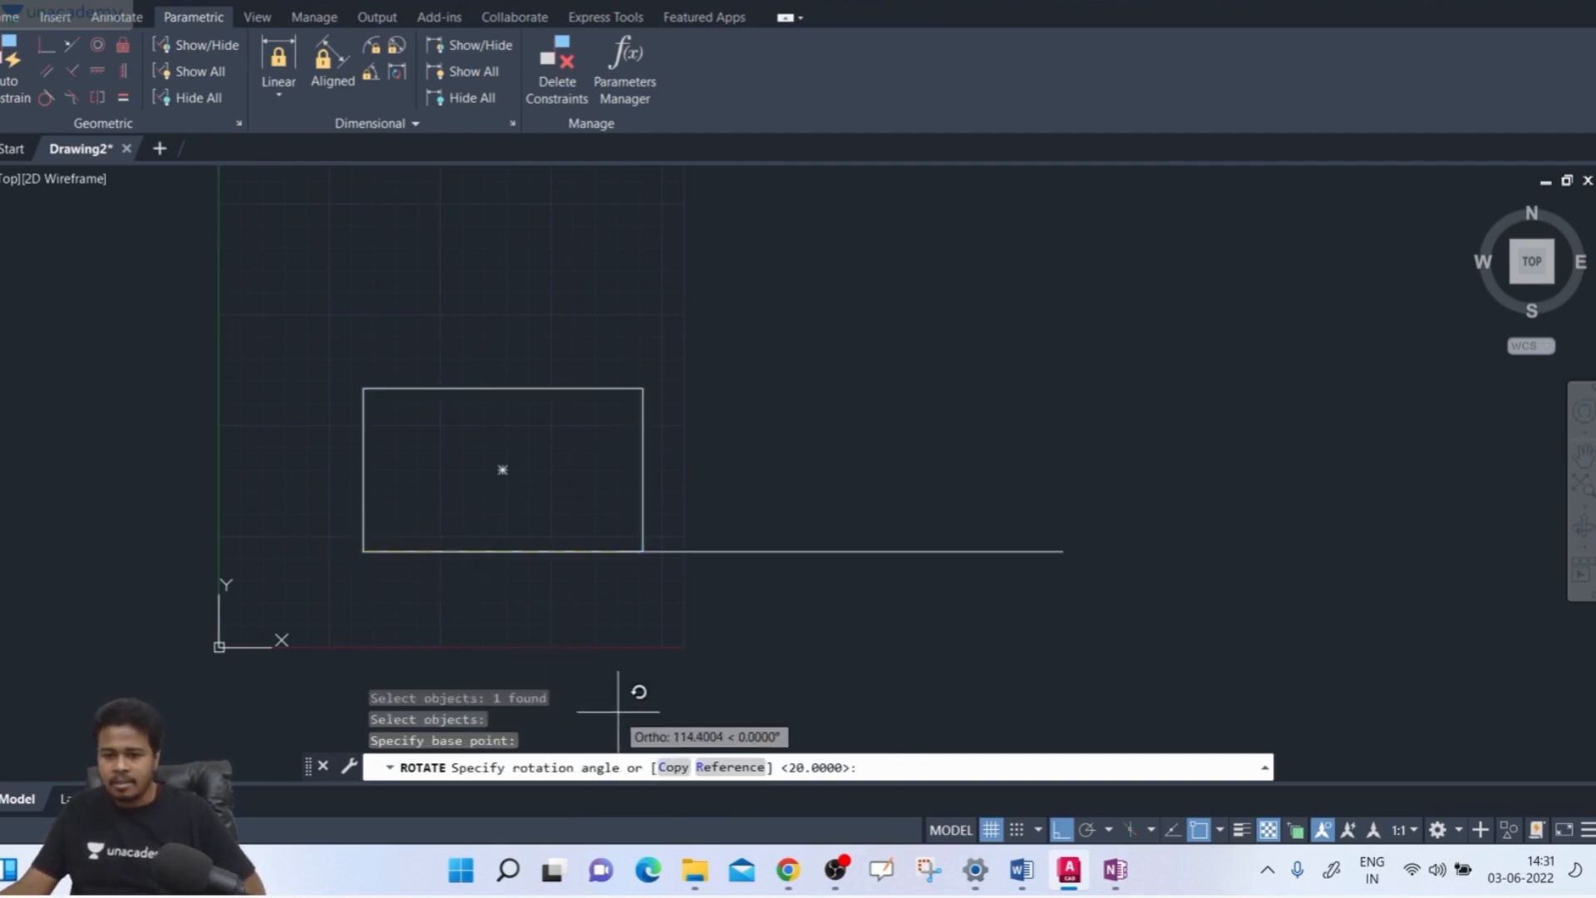
{"action": "left_click", "coordinate": [672, 768]}
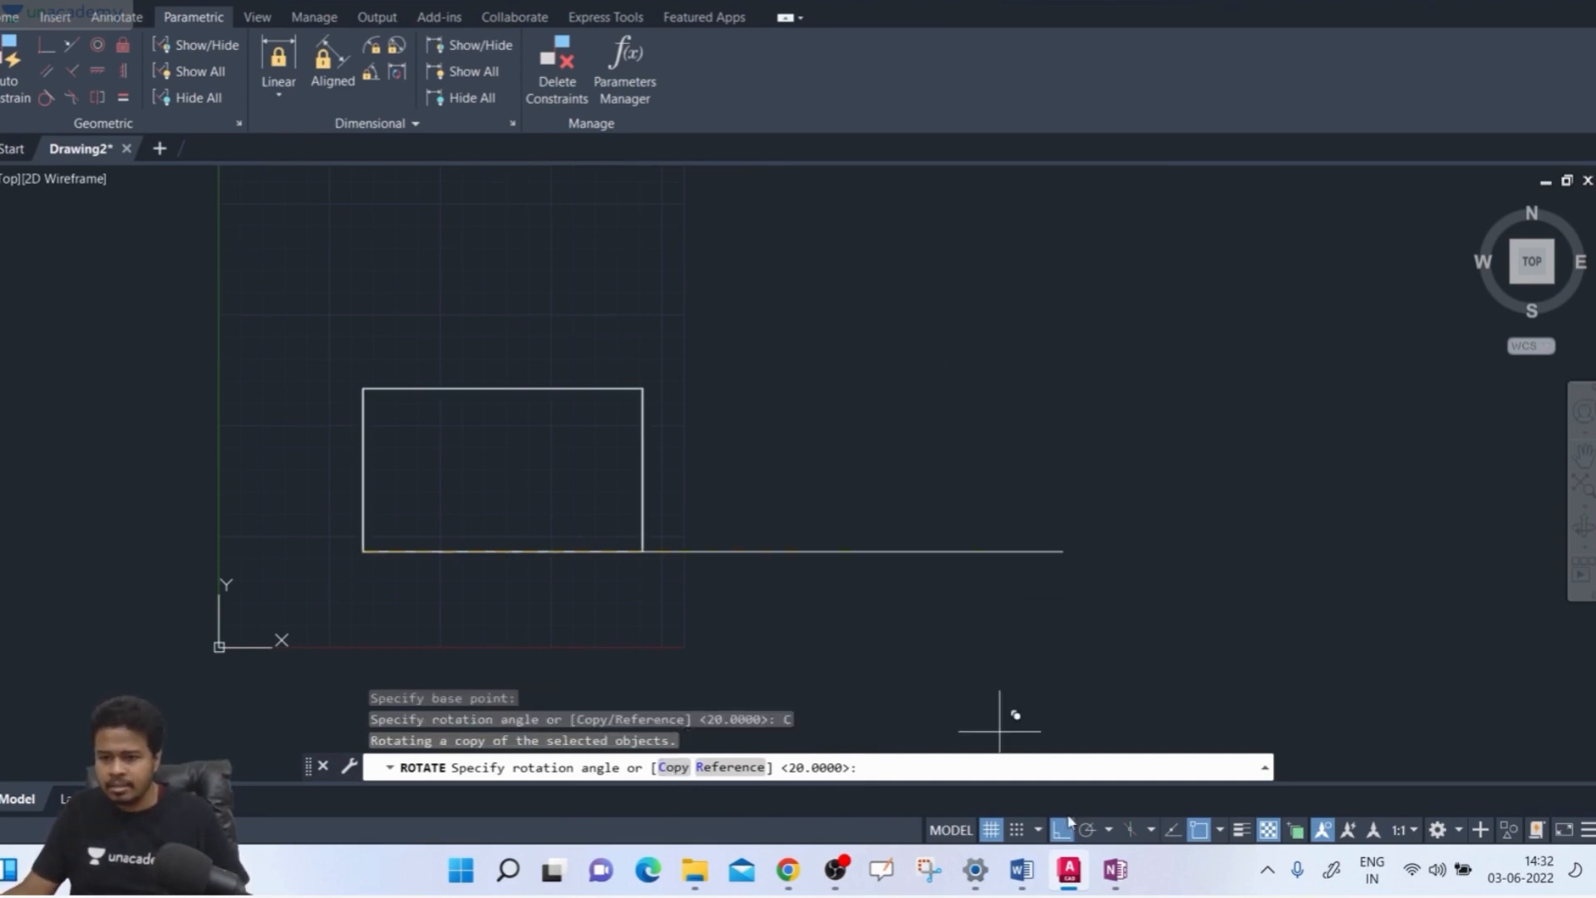
{"action": "left_click", "coordinate": [1064, 830]}
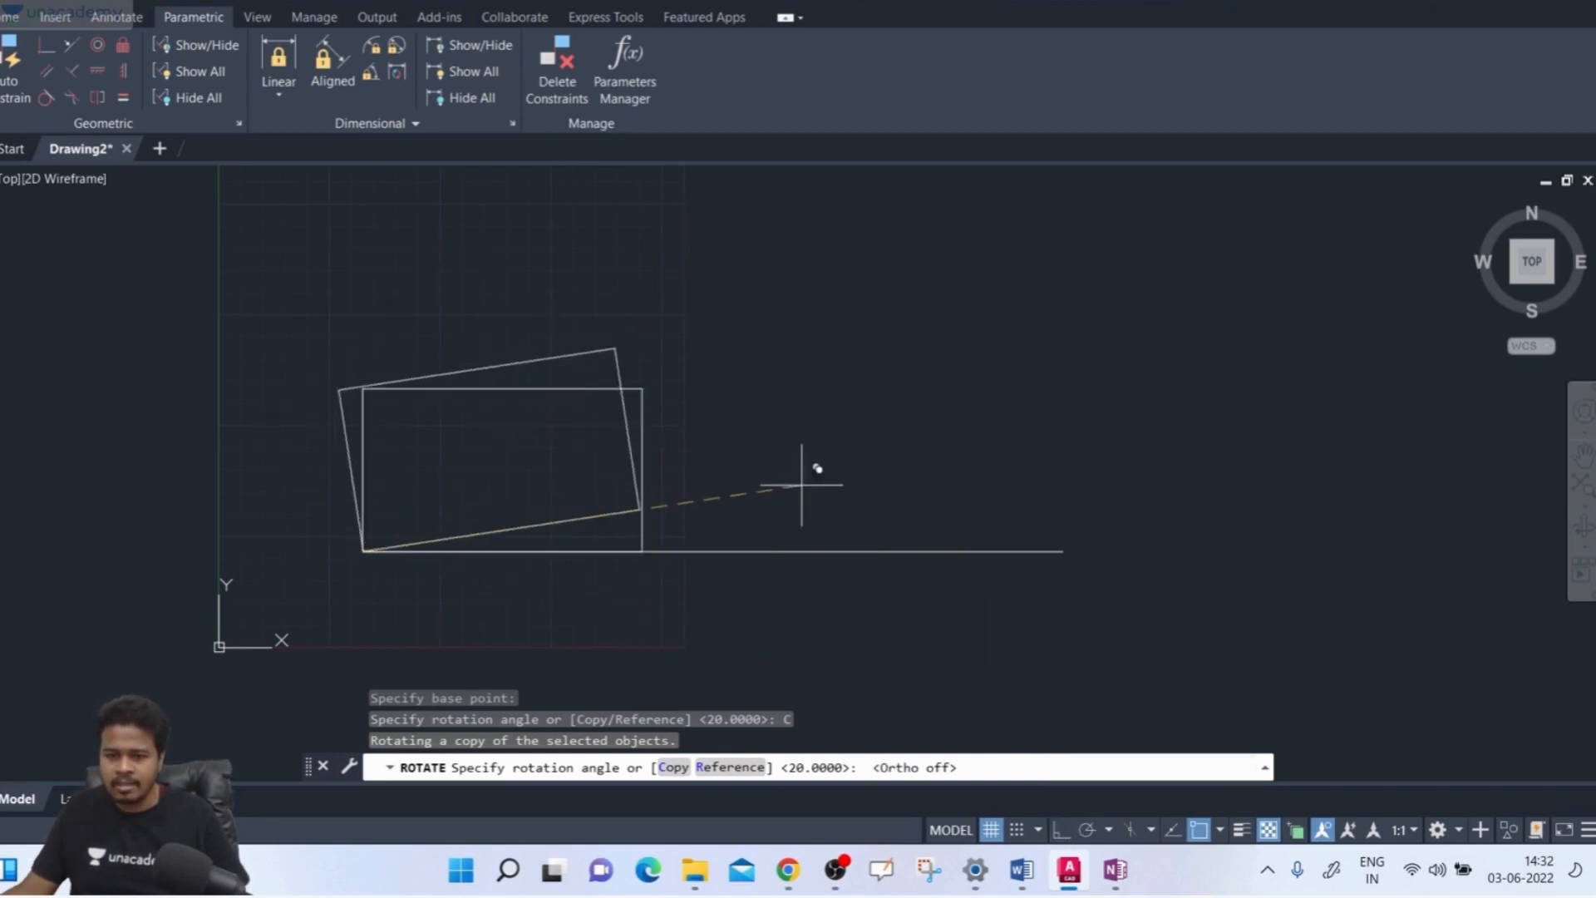
{"action": "left_click", "coordinate": [744, 766]}
{"action": "type", "text": "10"}
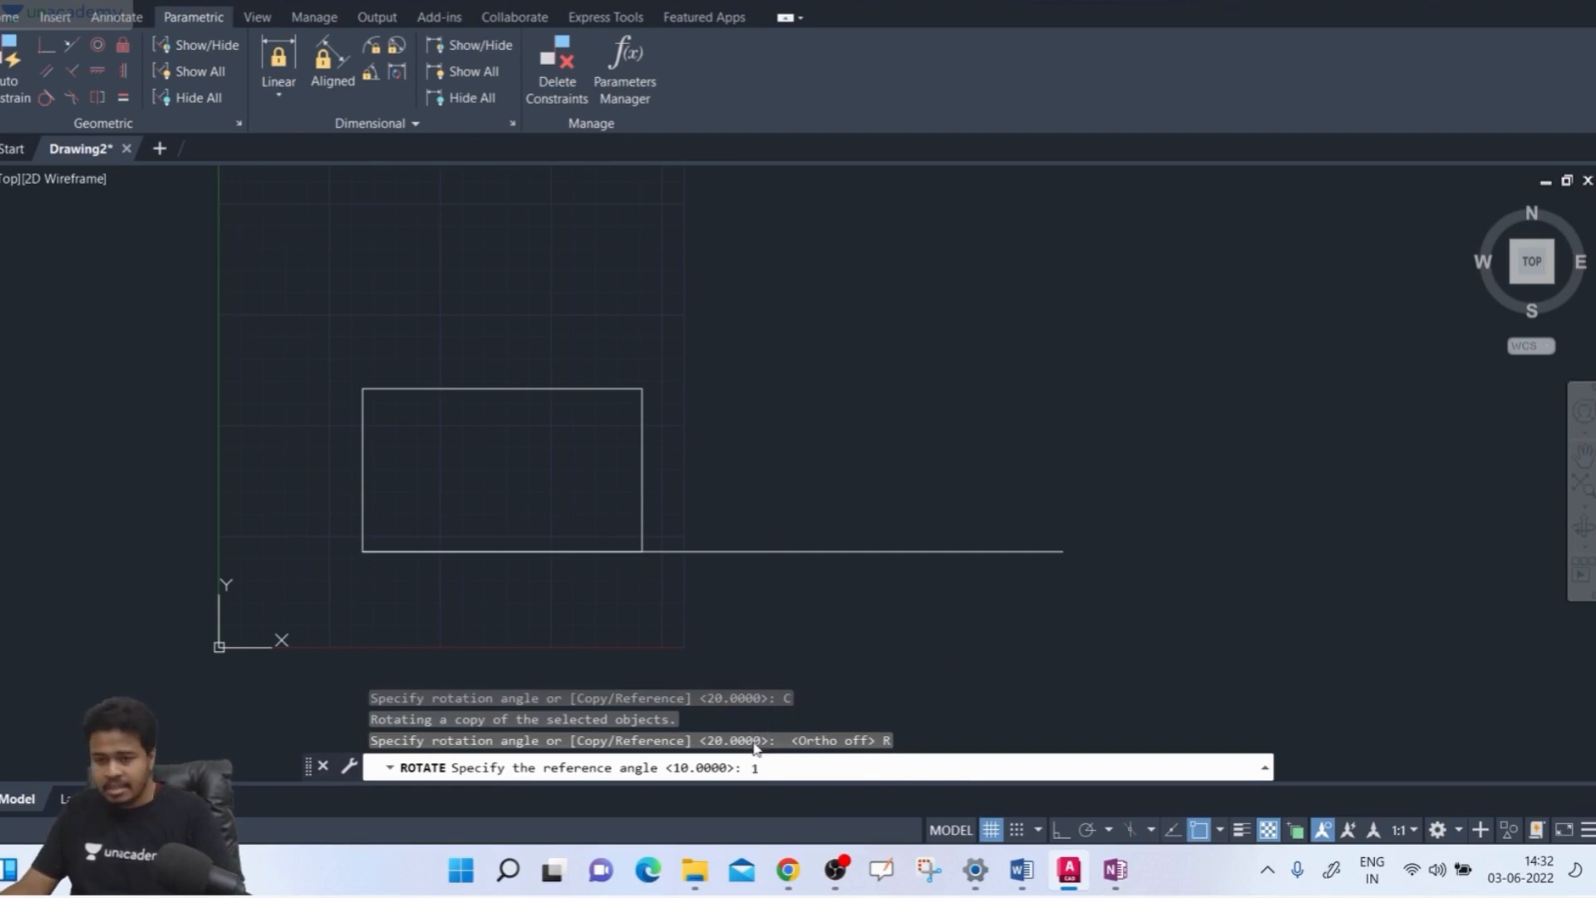
{"action": "key", "text": "Return"}
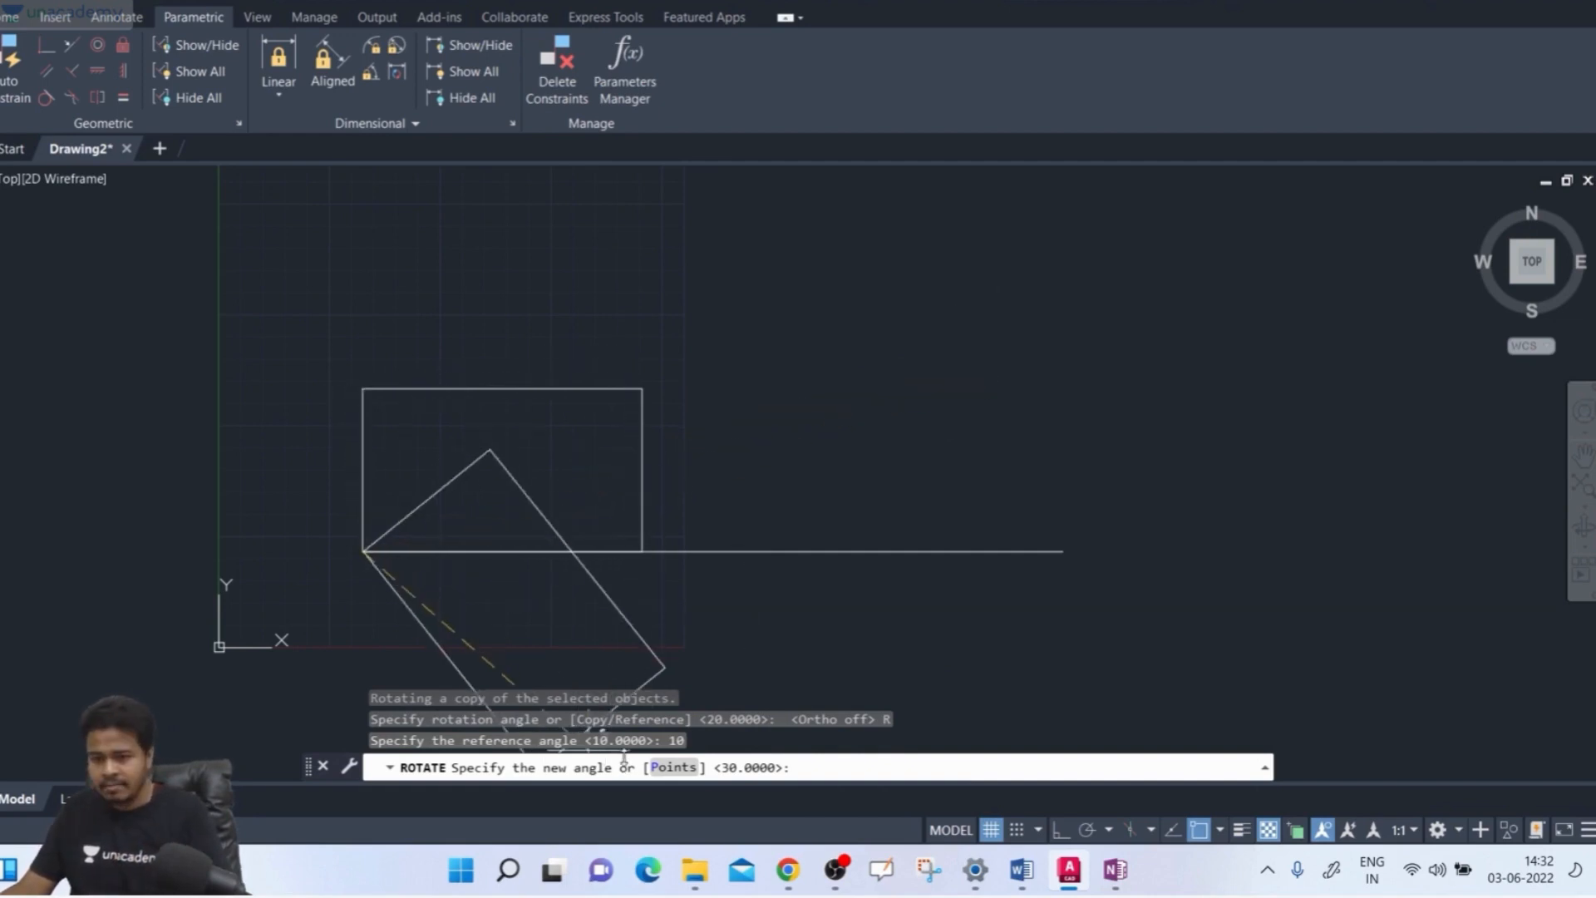
{"action": "key", "text": "Return"}
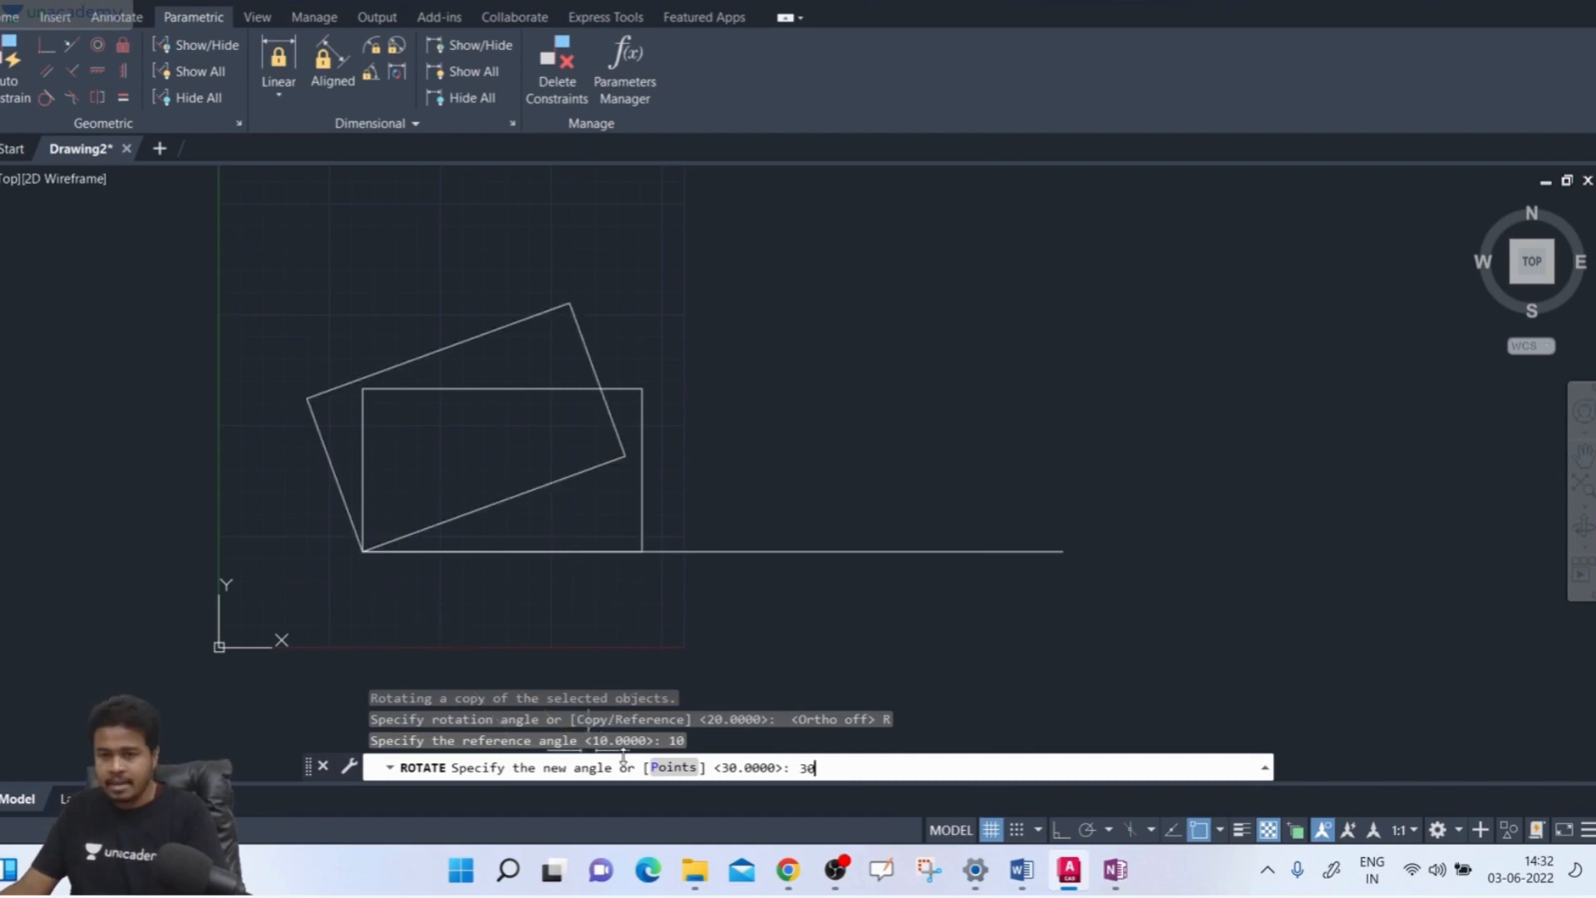
Check the angle between the rotated copy's lower edge and the horizontal base with an angular dimensional constraint, without placing it
{"action": "middle_click_drag", "start_coordinate": [549, 538], "coordinate": [569, 561]}
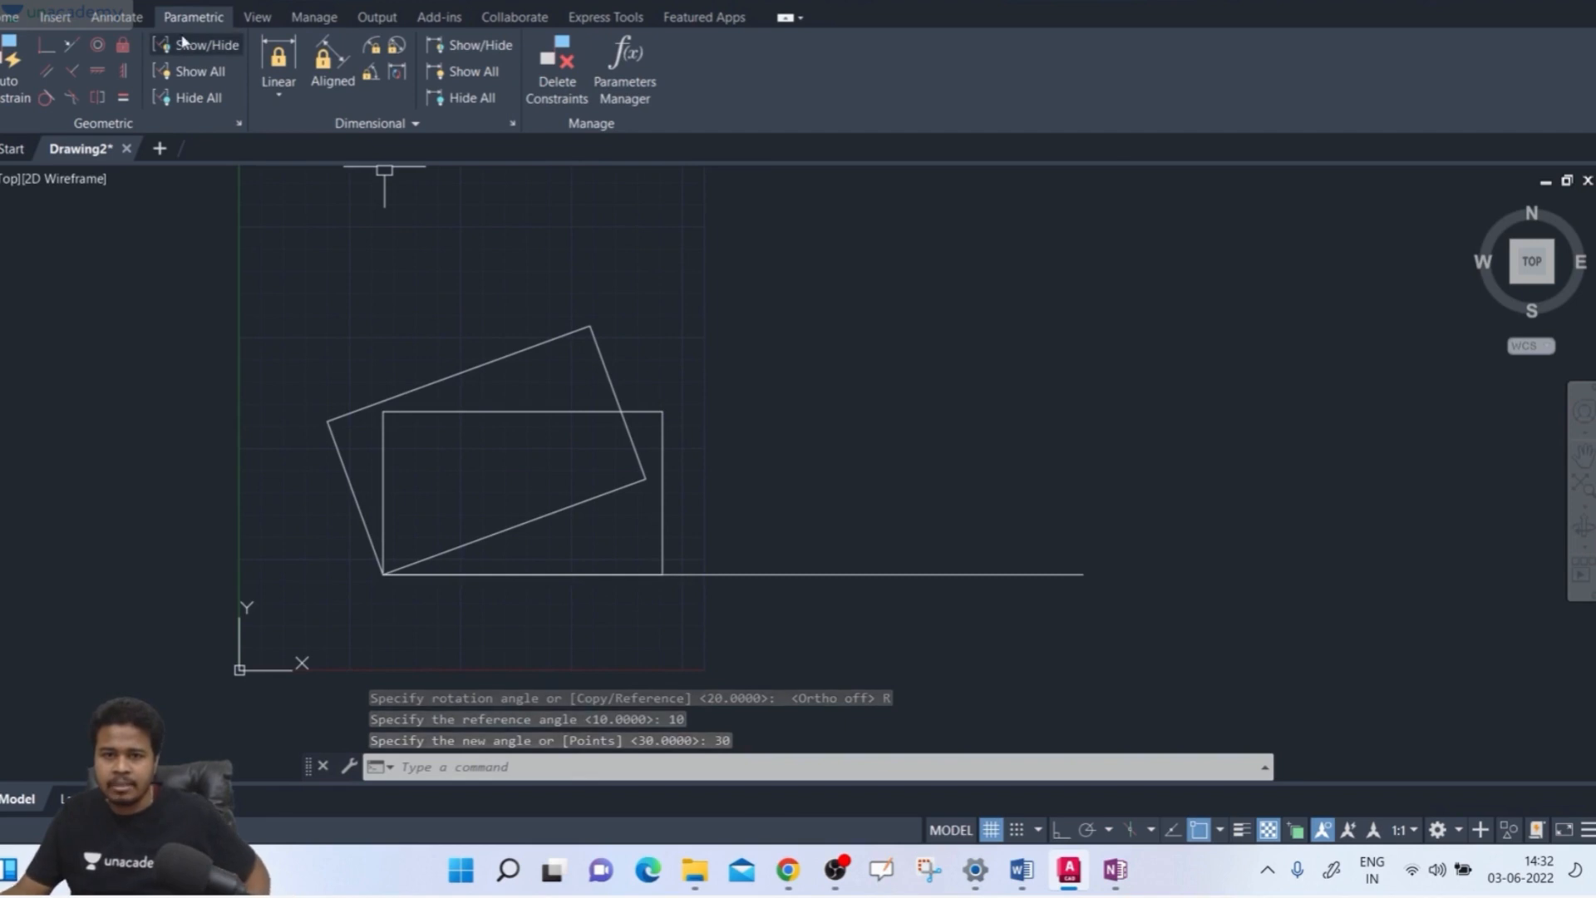
{"action": "left_click", "coordinate": [370, 72]}
{"action": "left_click", "coordinate": [557, 517]}
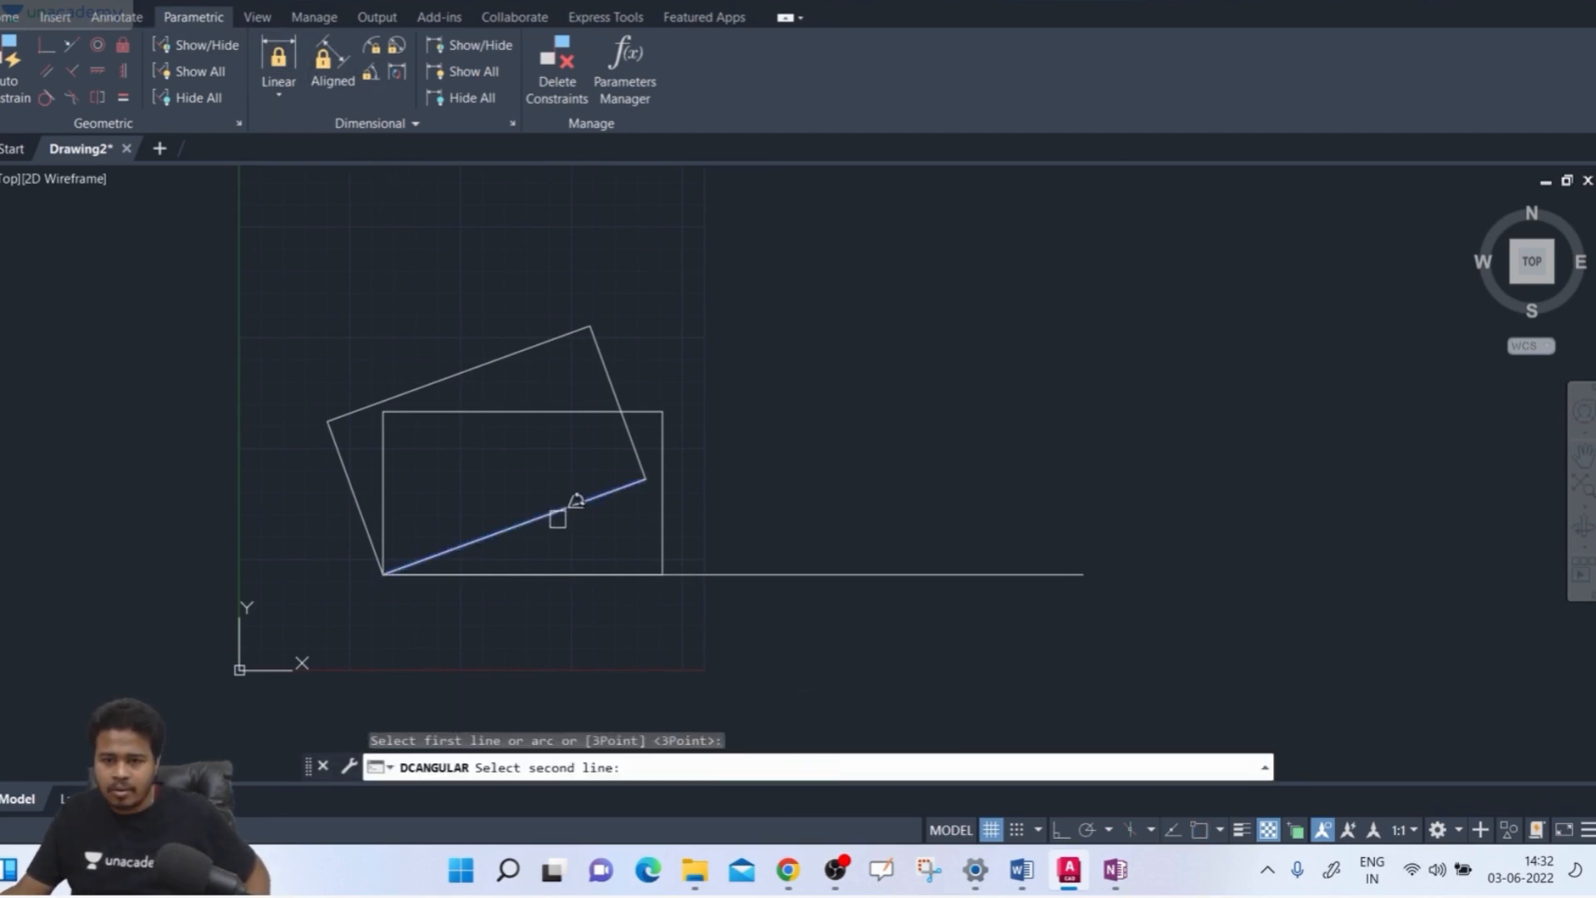
{"action": "left_click", "coordinate": [576, 573]}
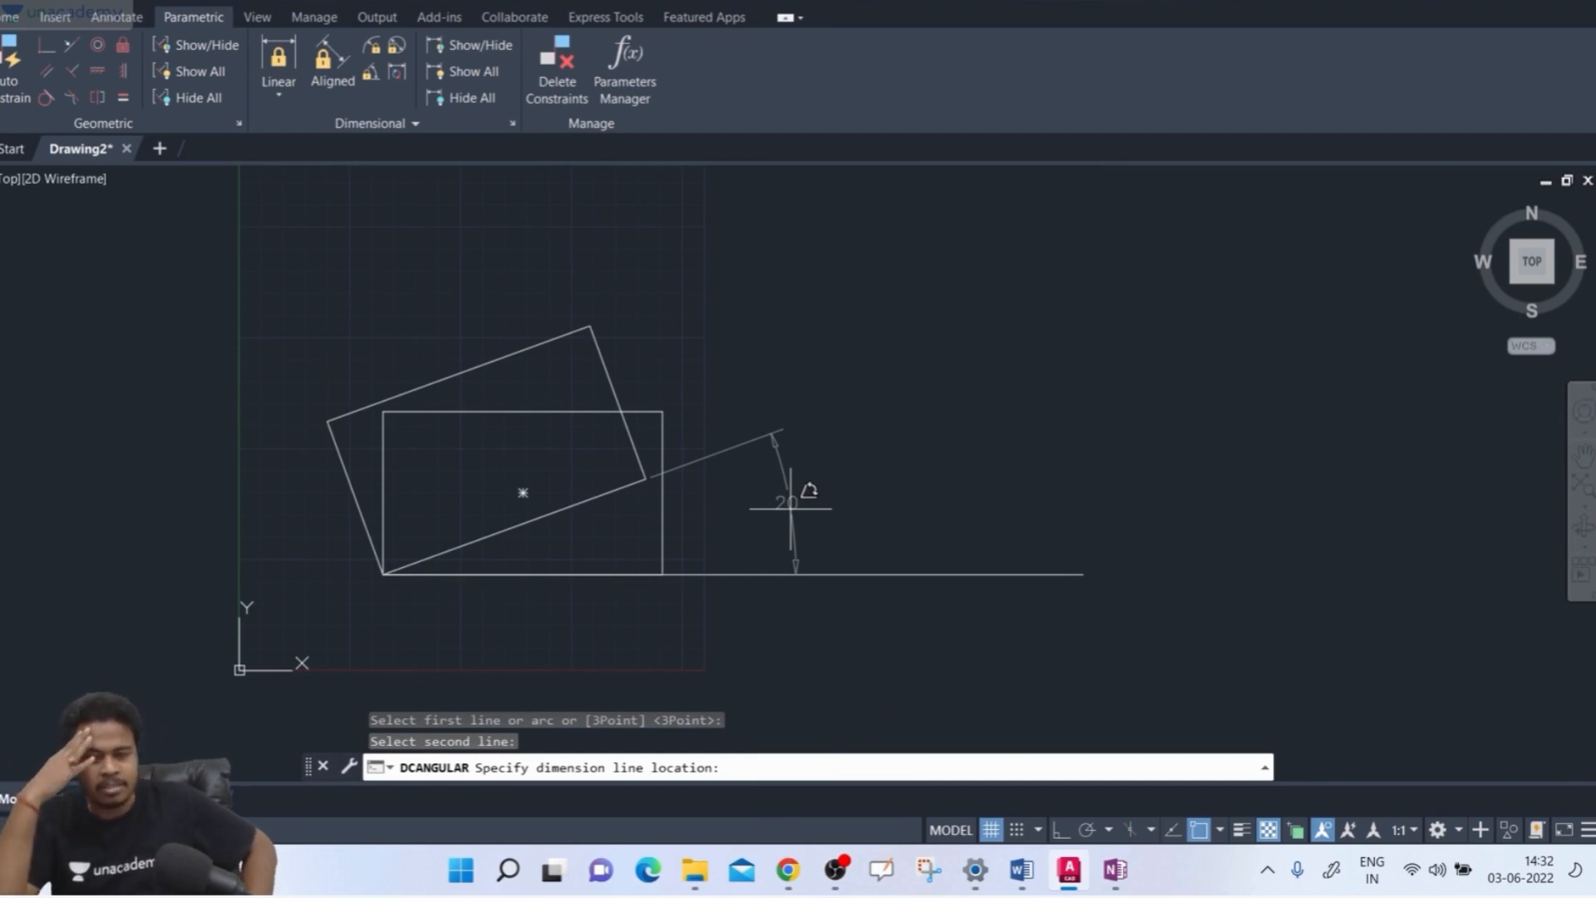
{"action": "key", "text": "Escape"}
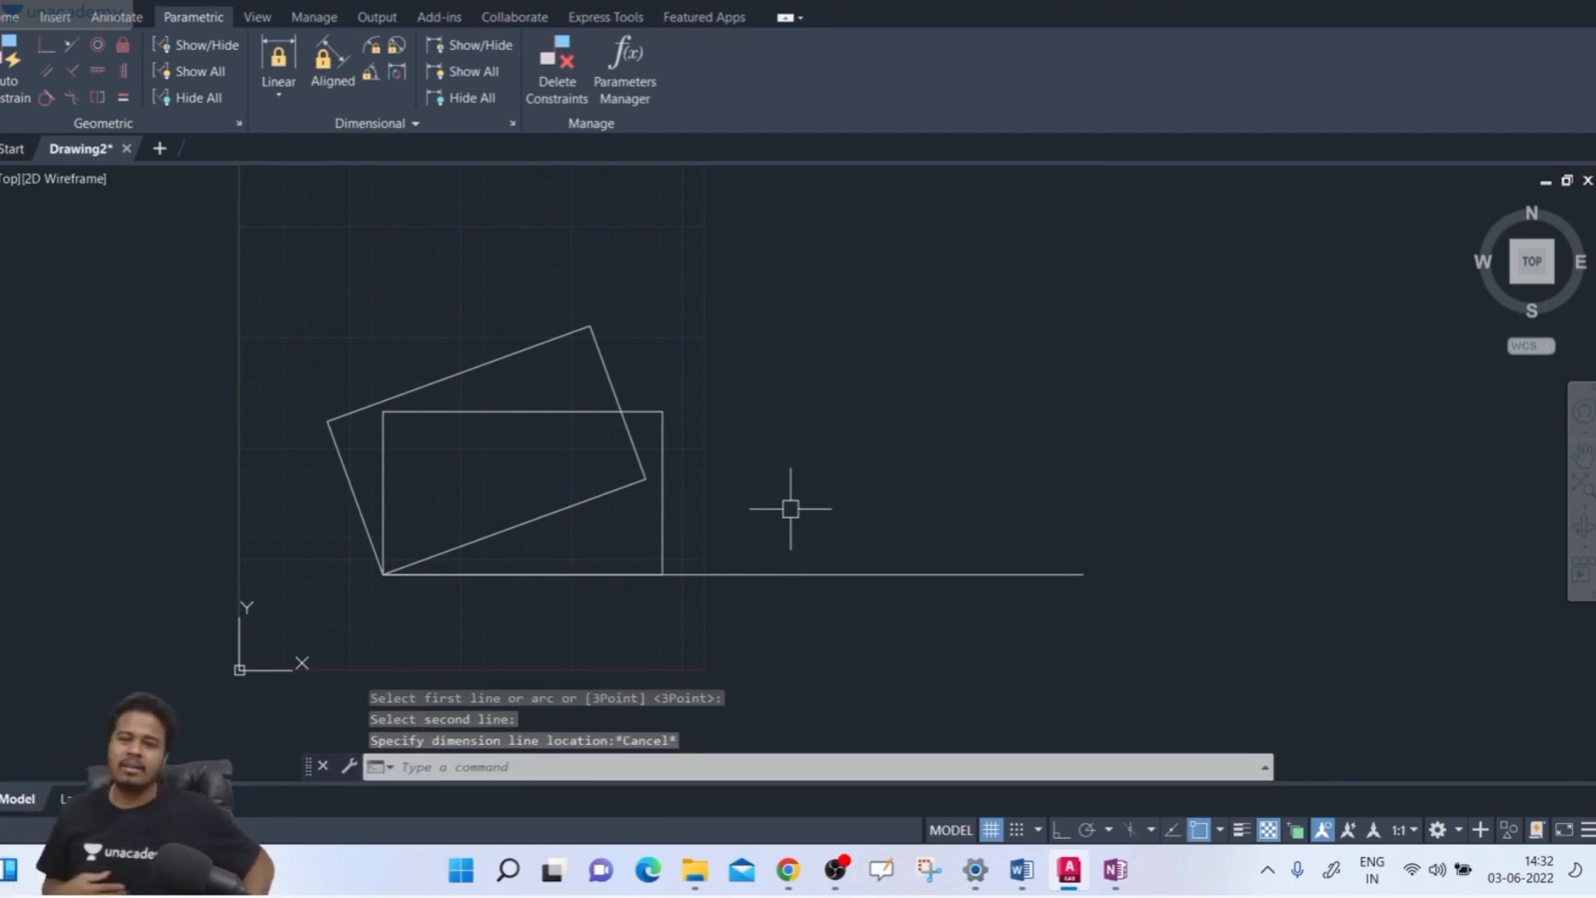